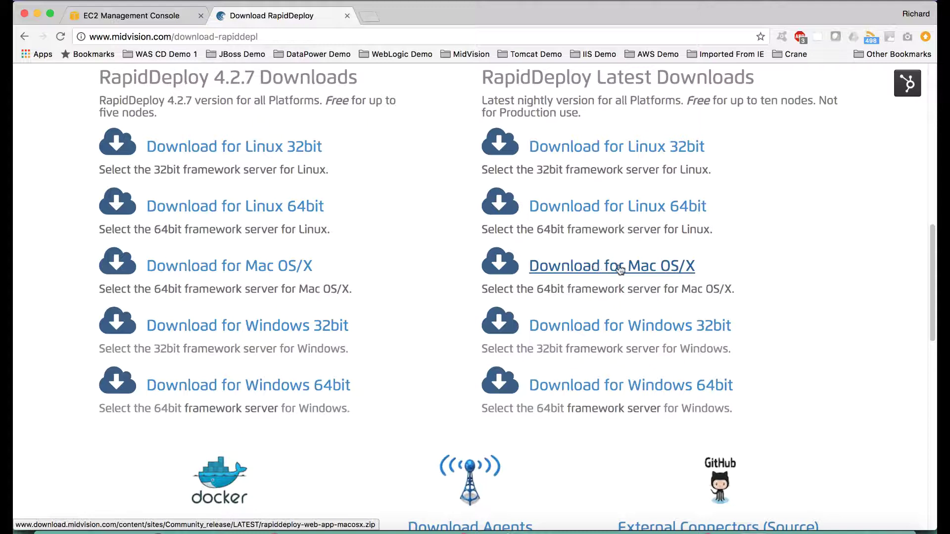
# Switch to Terminal and unzip rapiddeploy-web-app-macosx.zip in the Downloads folder.
pyautogui.click(698, 528)
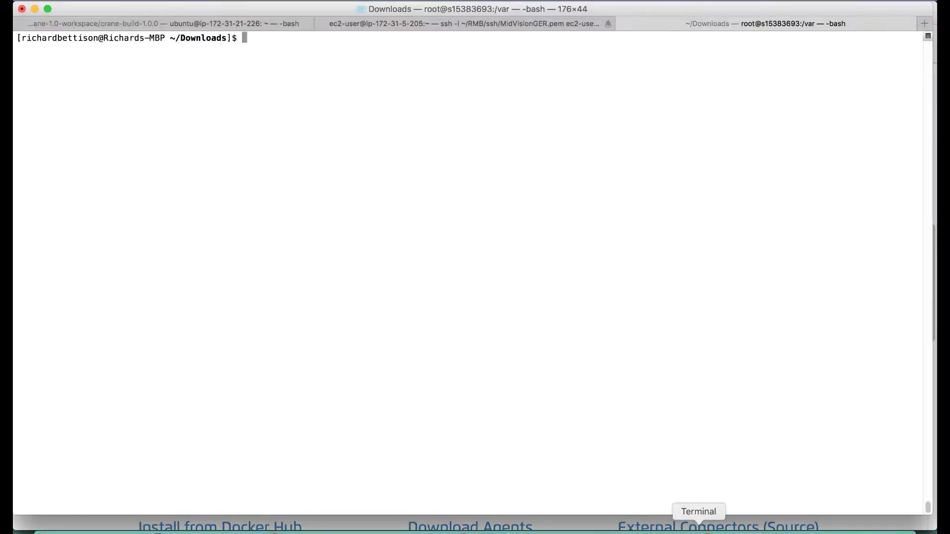
pyautogui.write('/unzip')
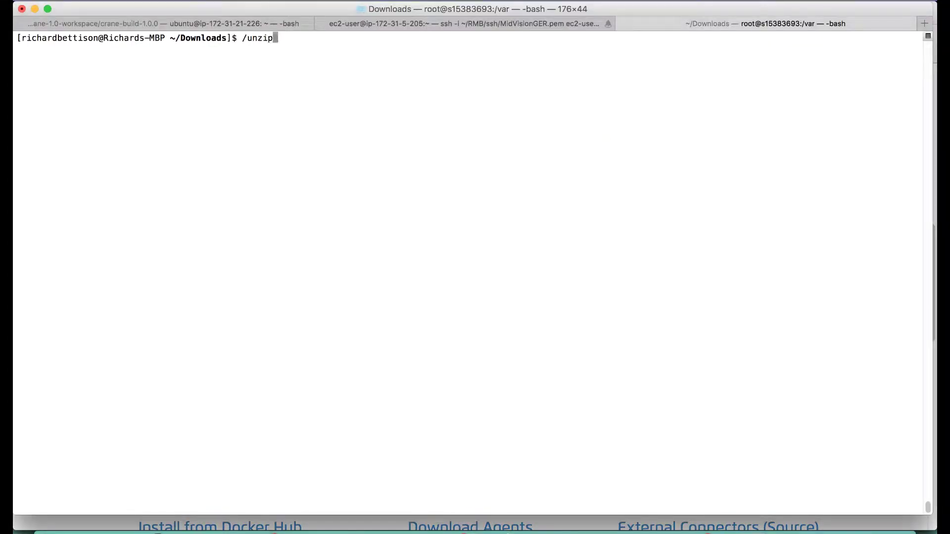
pyautogui.press('Return')
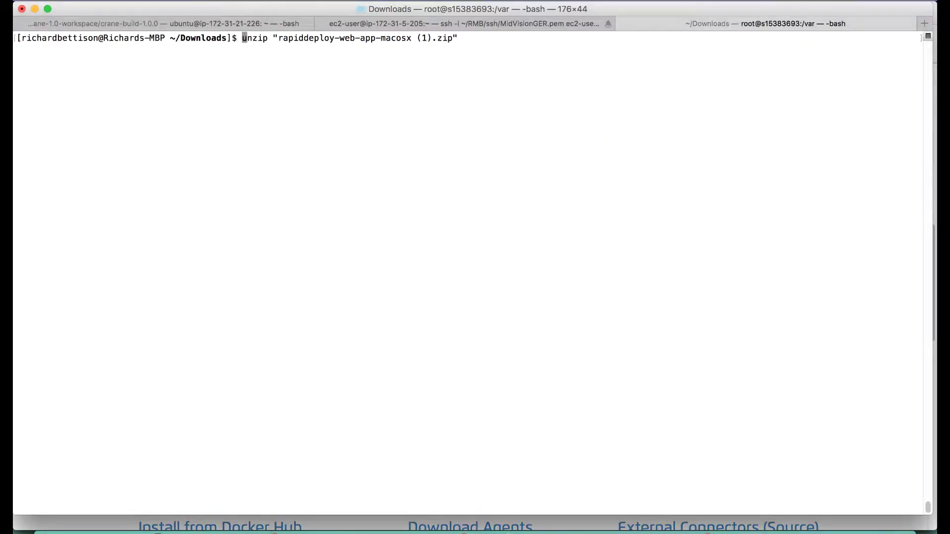
pyautogui.press('n')
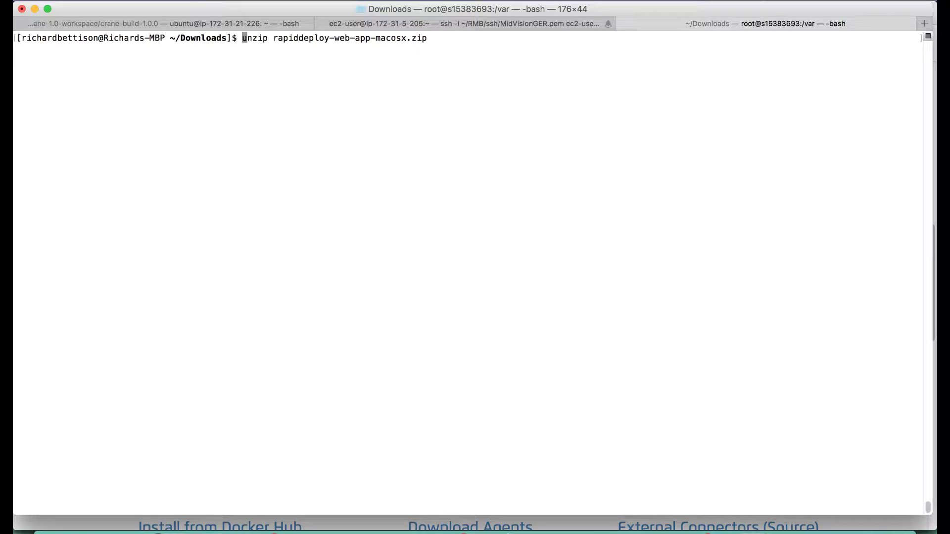
pyautogui.press('Return')
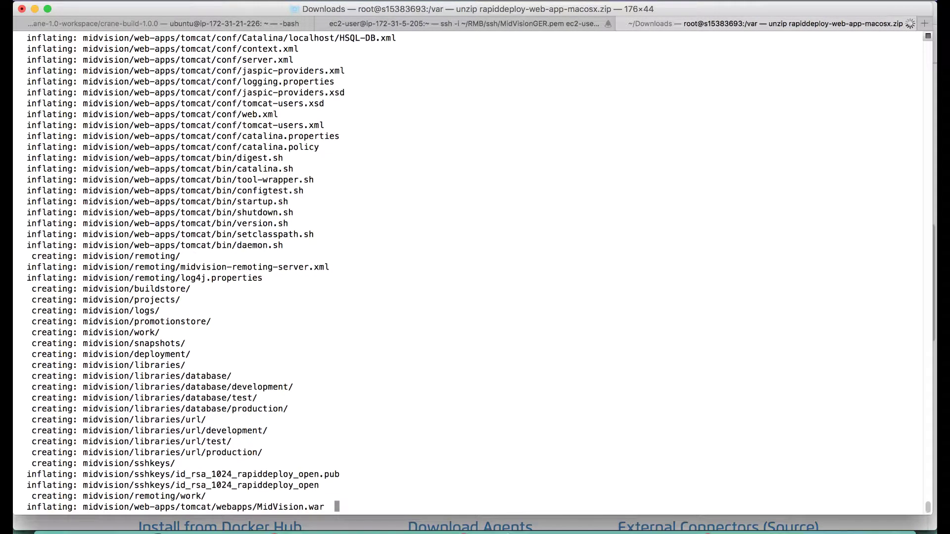
# Change to the midvision/bin directory and list its files.
pyautogui.write('c')
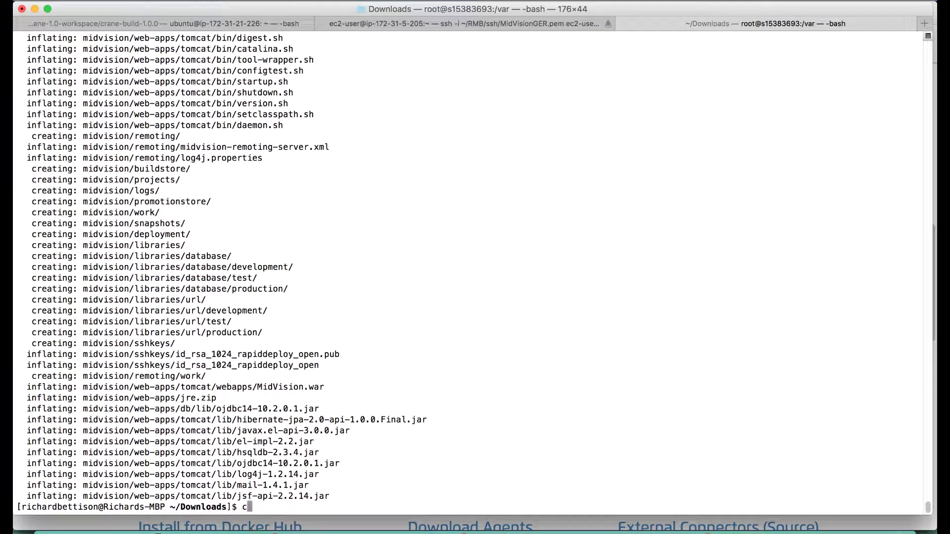
pyautogui.write('d midvision/bin')
pyautogui.press('Return')
pyautogui.write('ls')
pyautogui.press('Return')
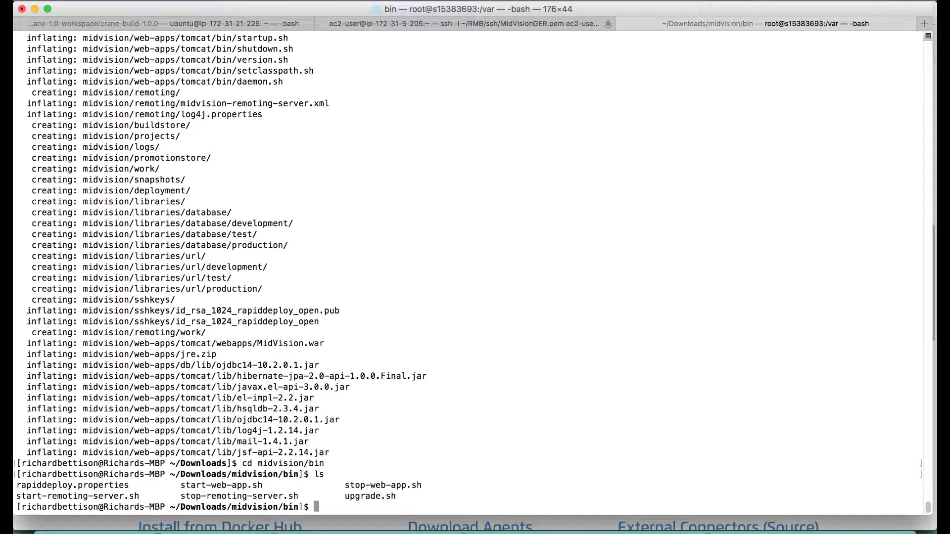
# Start the RapidDeploy web application by running ./start-web-app.sh from the bin directory.
pyautogui.press('Escape')
pyautogui.write('/start')
pyautogui.press('Return')
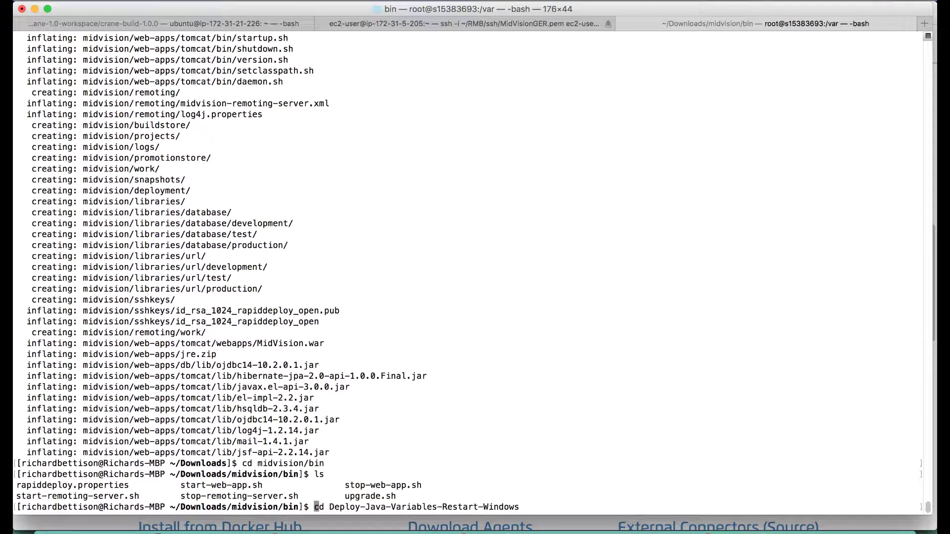
pyautogui.press('n')
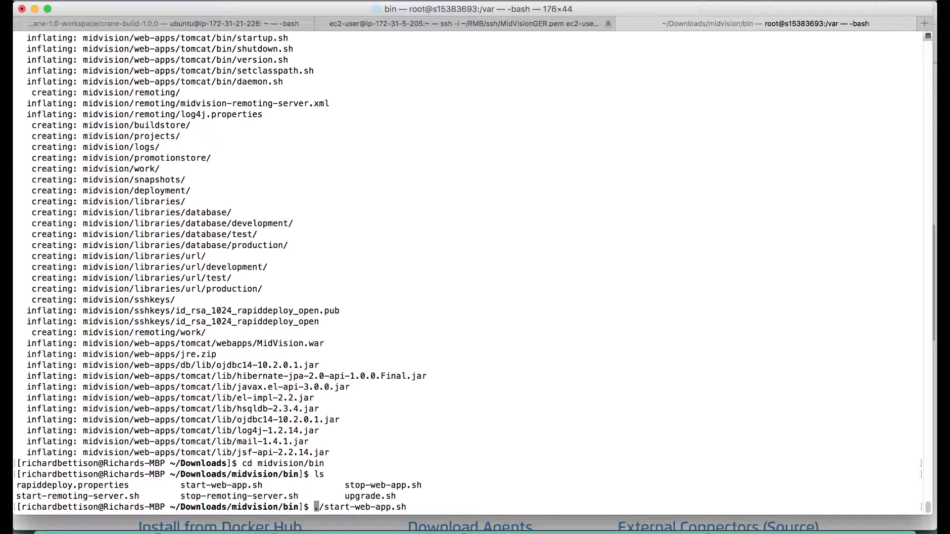
pyautogui.press('Return')
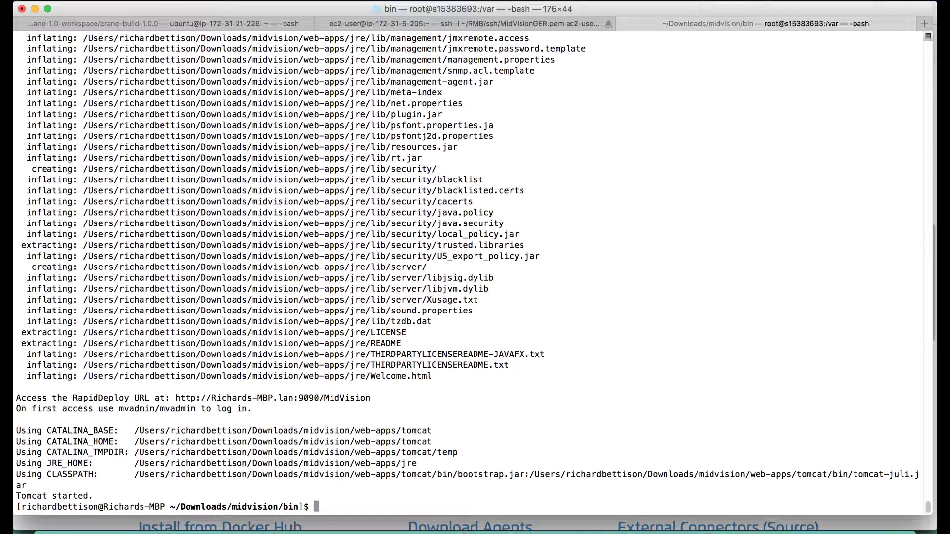
# Check the running Java processes with ps -ef | grep java.
pyautogui.write('/ps')
pyautogui.press('Return')
pyautogui.press('Return')
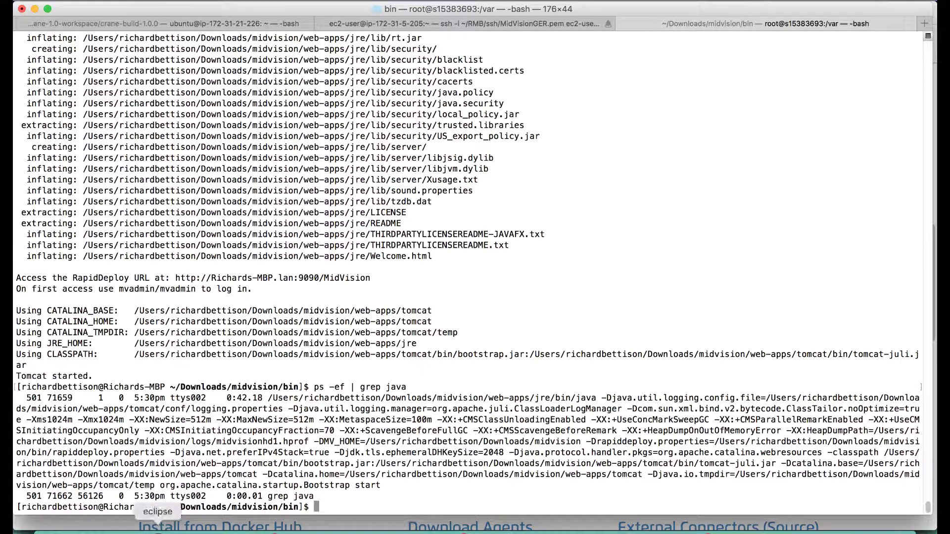
# Switch to Chrome and open localhost:9090/MidVision in a new tab.
pyautogui.click(131, 529)
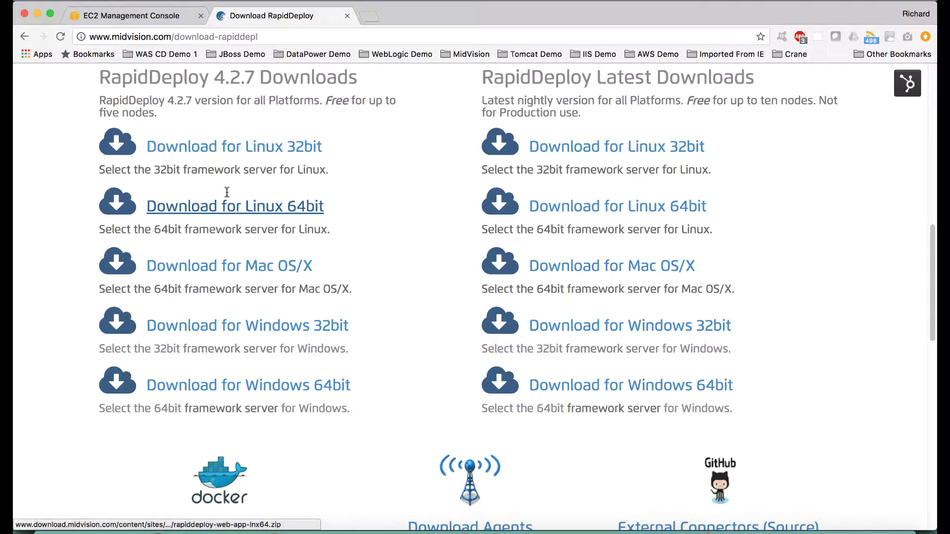
pyautogui.click(372, 17)
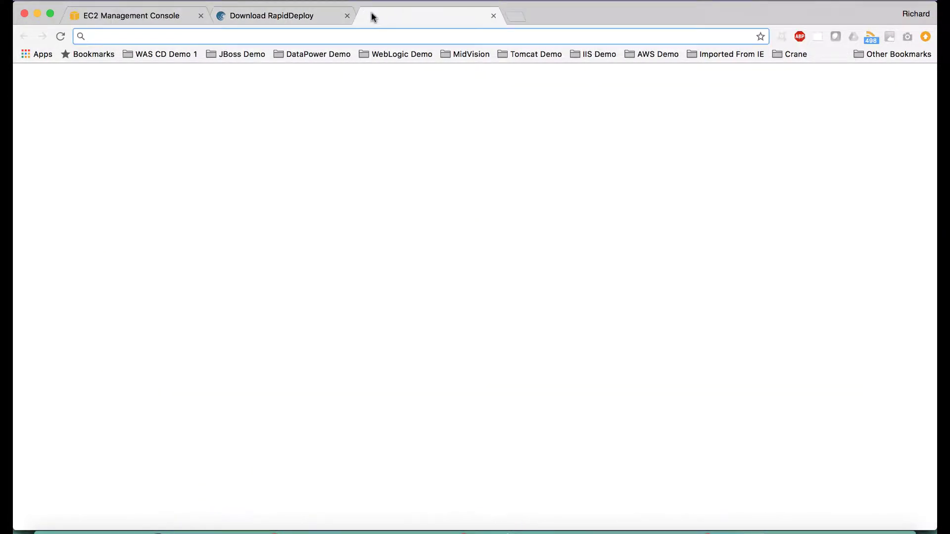
pyautogui.write('localhost:9090/MidVision')
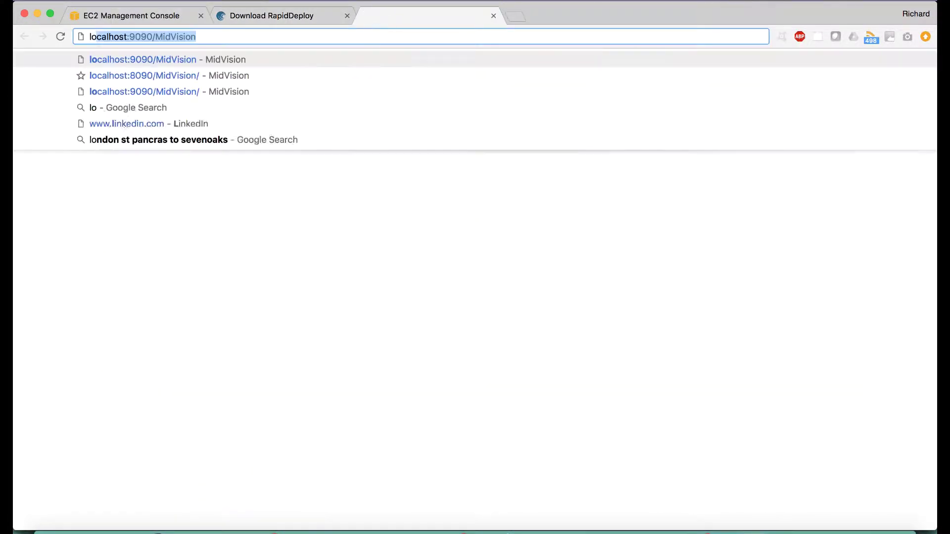
pyautogui.press('Return')
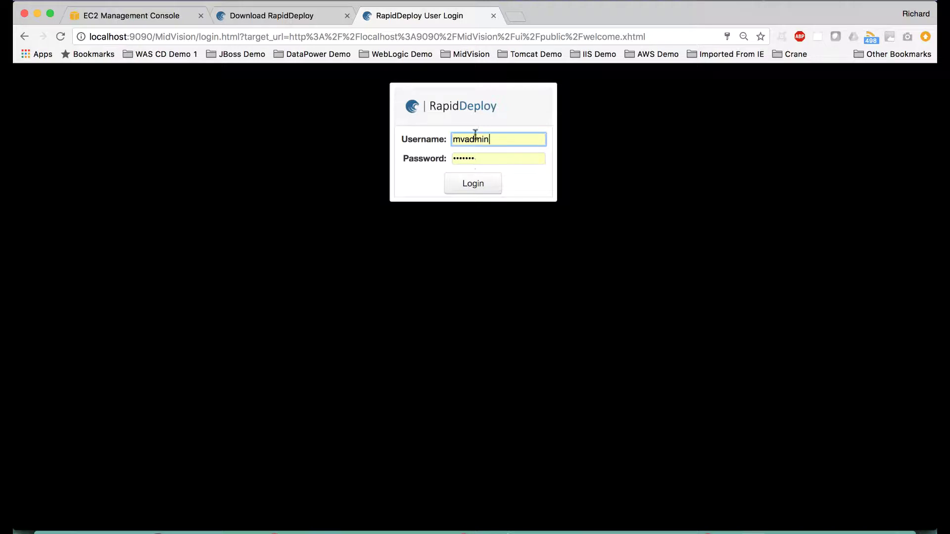
# Log in to RapidDeploy with the prefilled credentials and agree to the MidVision telemetry agreement.
pyautogui.click(473, 184)
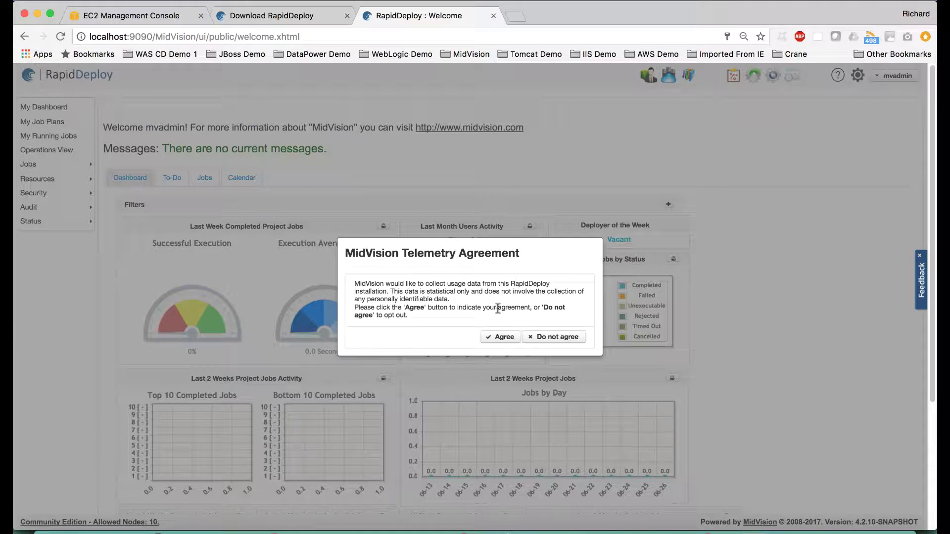
pyautogui.click(498, 336)
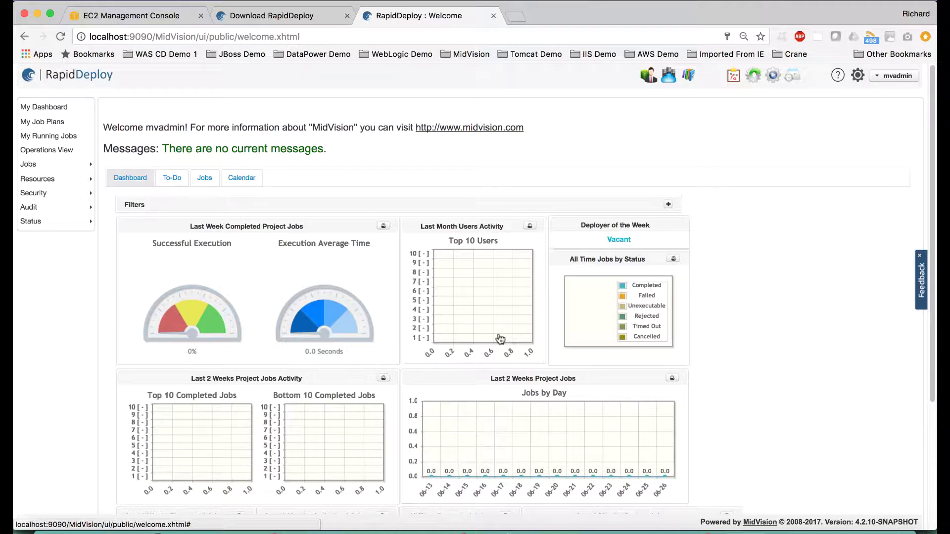
# Upload the job plan file Tomcat-Dev-To-Prod-LATEST-Version.zip from Downloads into My Job Plans.
pyautogui.click(733, 79)
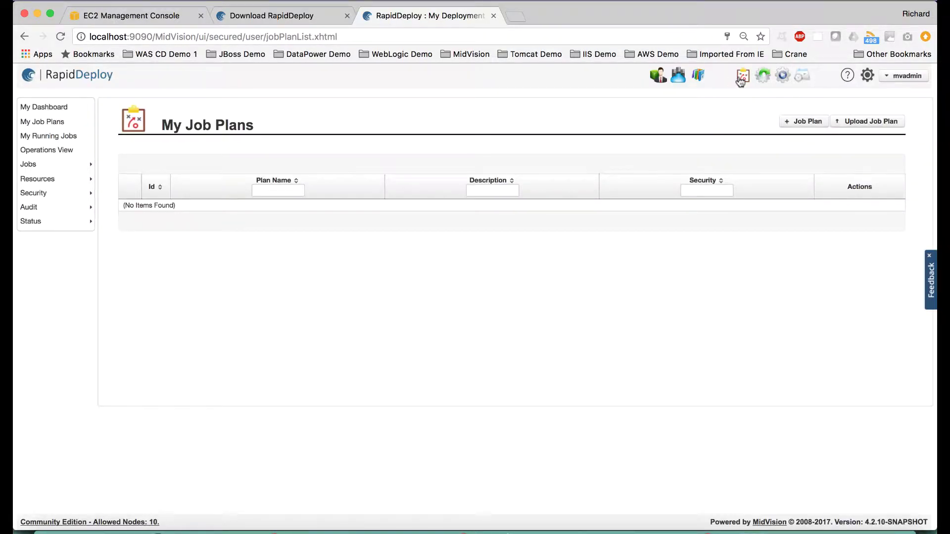
pyautogui.click(849, 121)
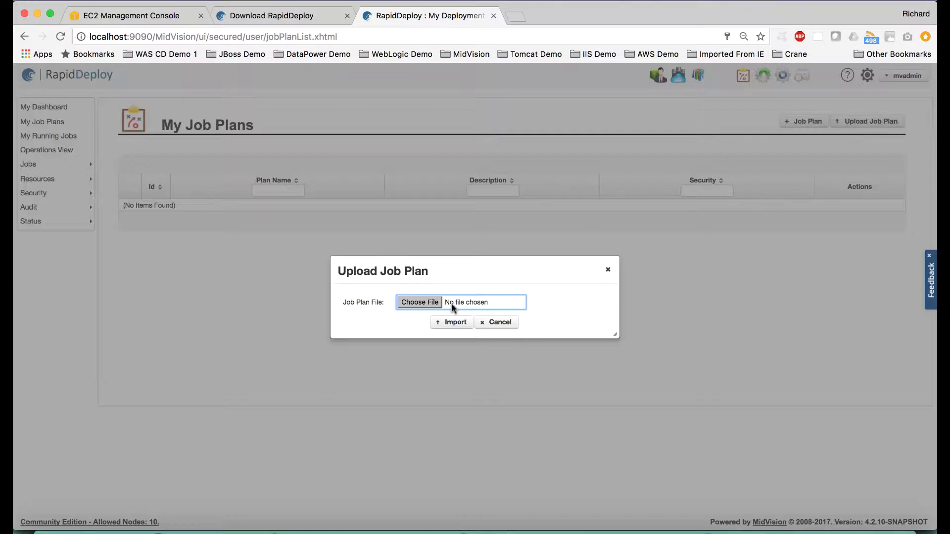
pyautogui.click(420, 303)
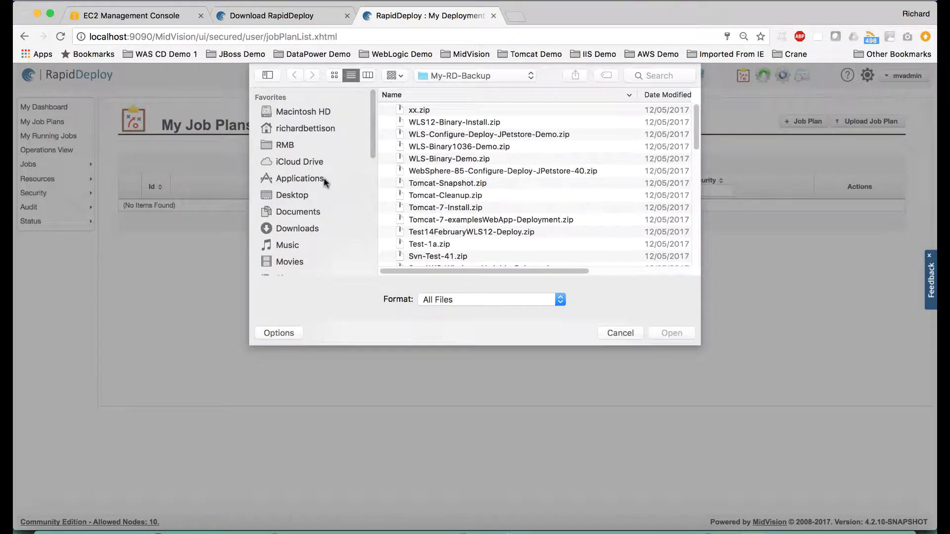
pyautogui.click(301, 223)
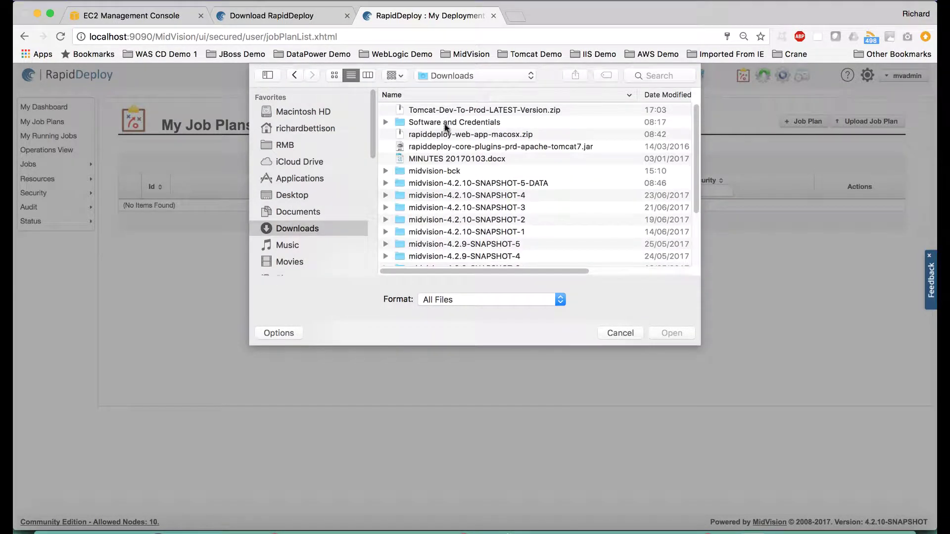
pyautogui.click(467, 110)
pyautogui.click(671, 330)
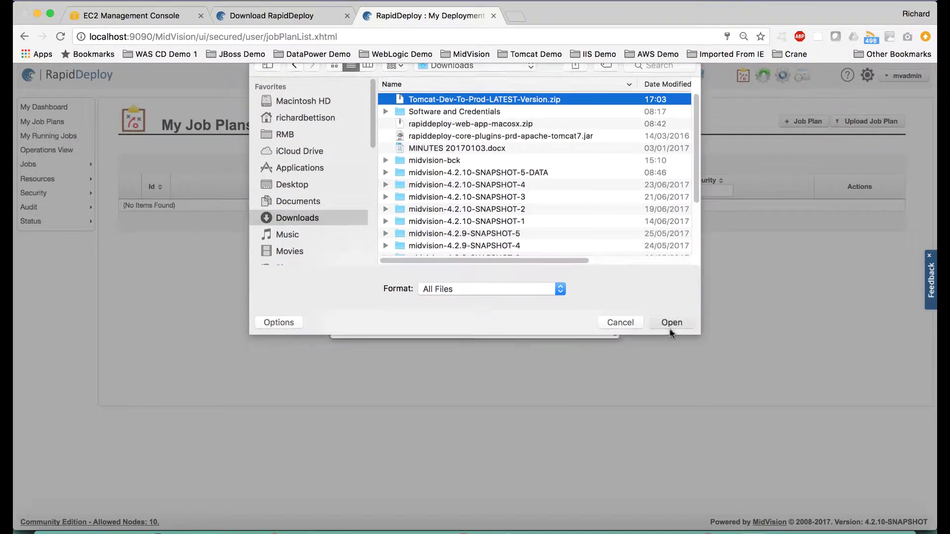
pyautogui.click(456, 322)
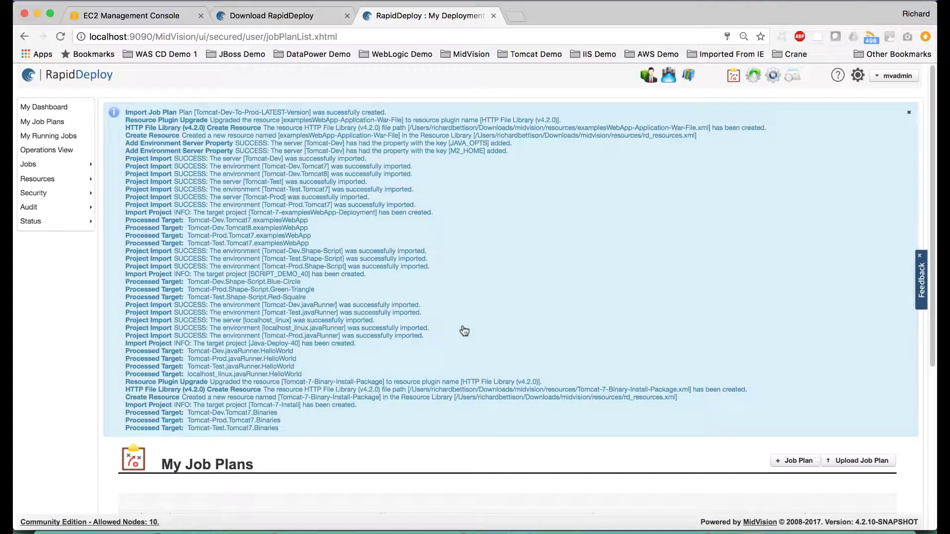
pyautogui.scroll(-5, 463, 330)
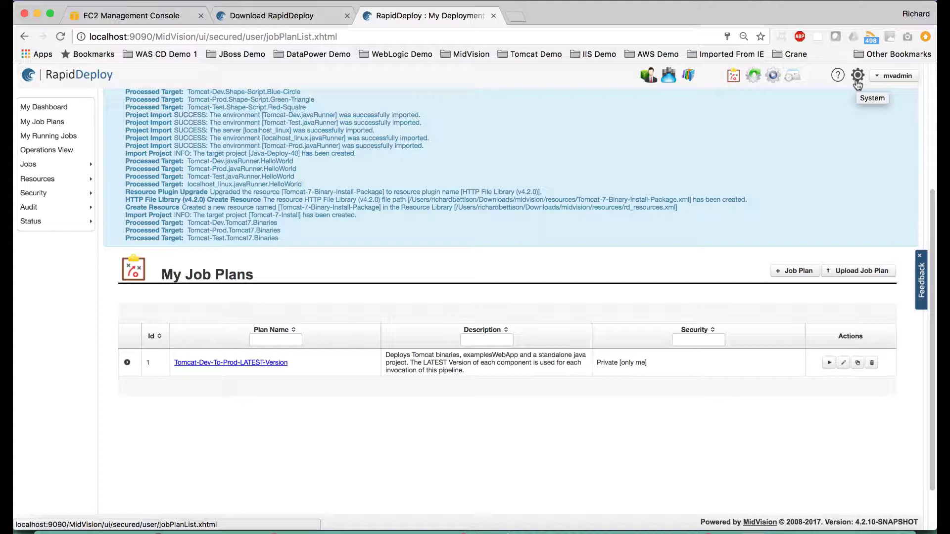
# Set the Menu Position in the user preferences to top-left.
pyautogui.click(894, 79)
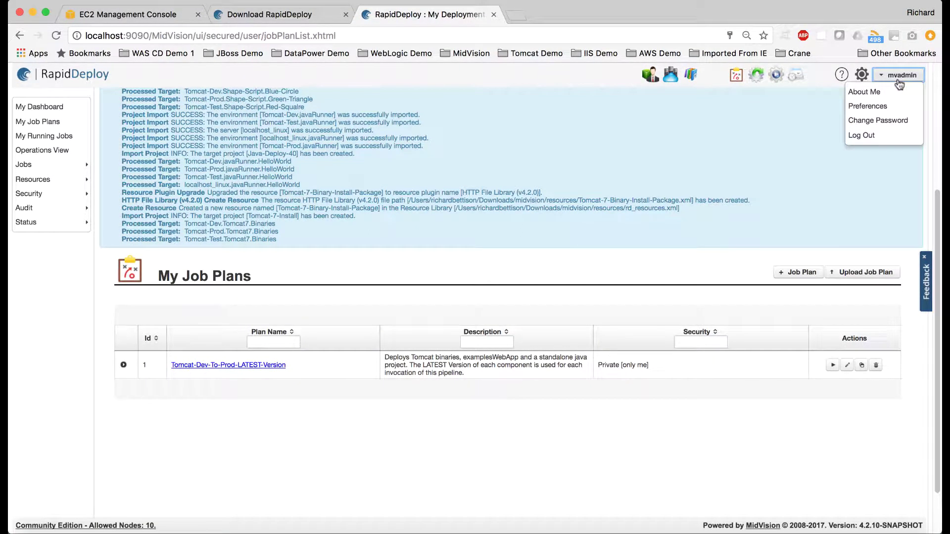
pyautogui.click(870, 105)
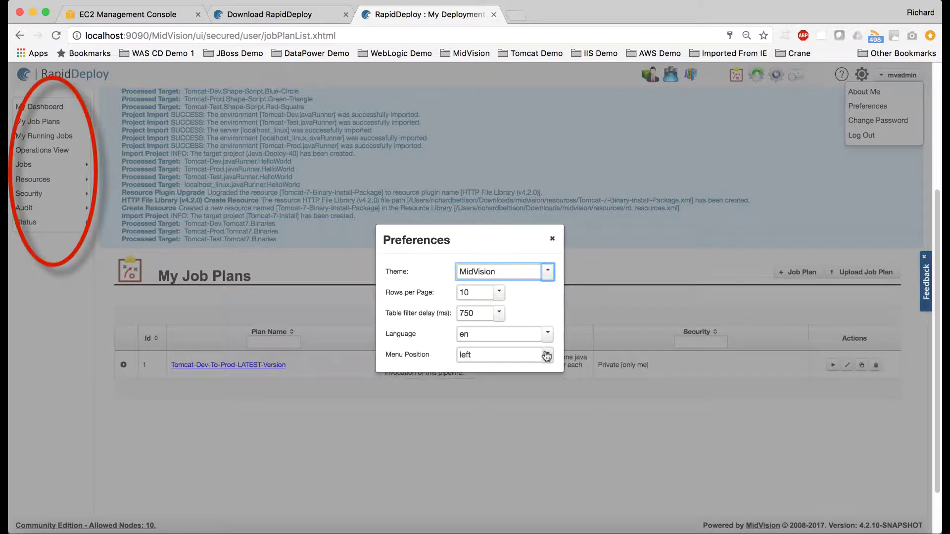
pyautogui.click(547, 355)
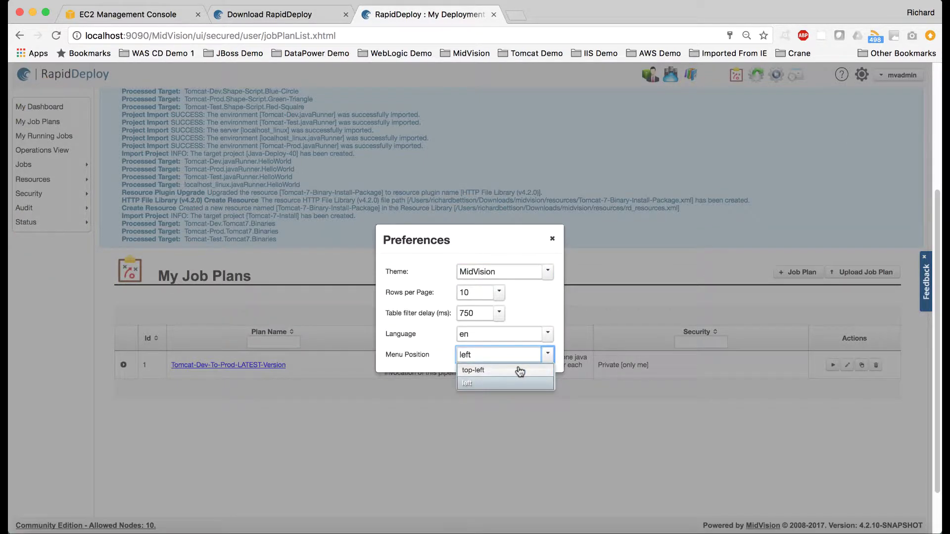
pyautogui.click(519, 371)
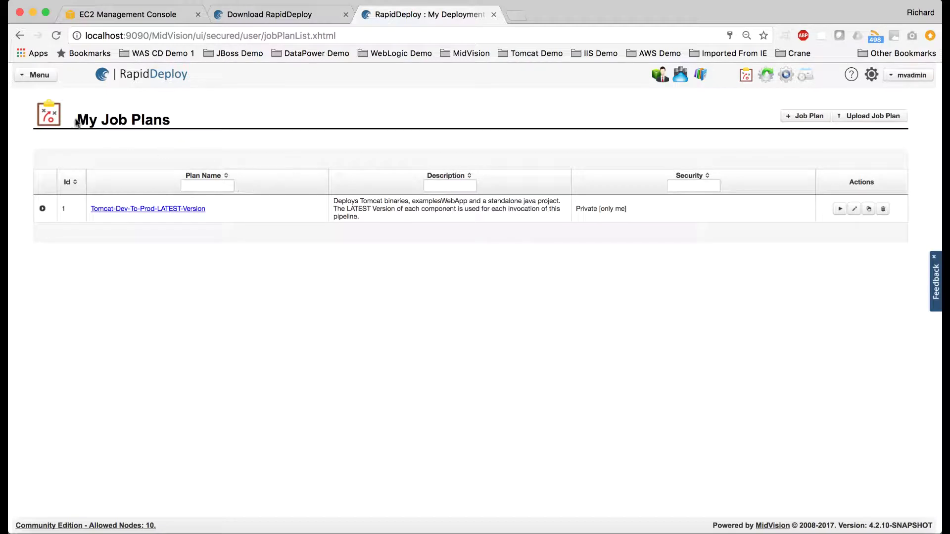
# Open the Infrastructure resources and expand the Tomcat-Dev server to show its installations.
pyautogui.click(37, 78)
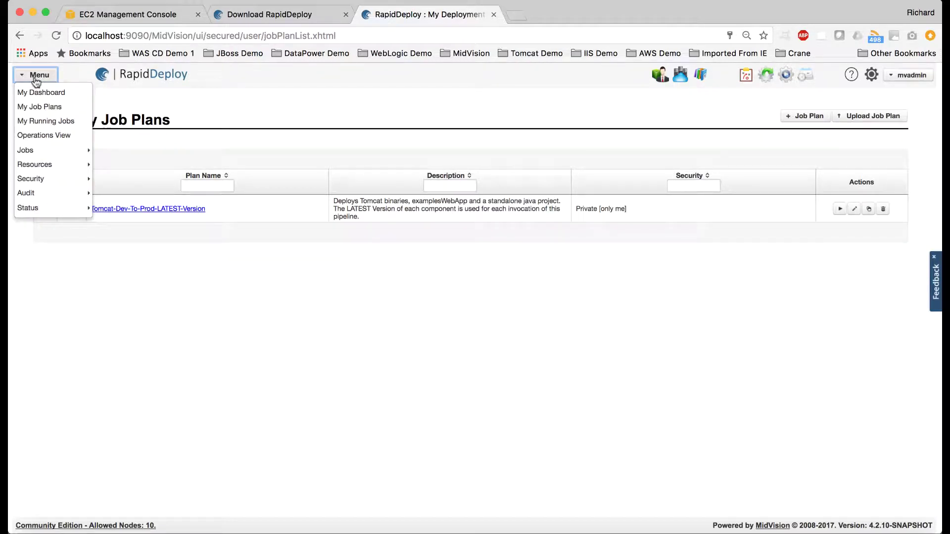
pyautogui.moveTo(40, 167)
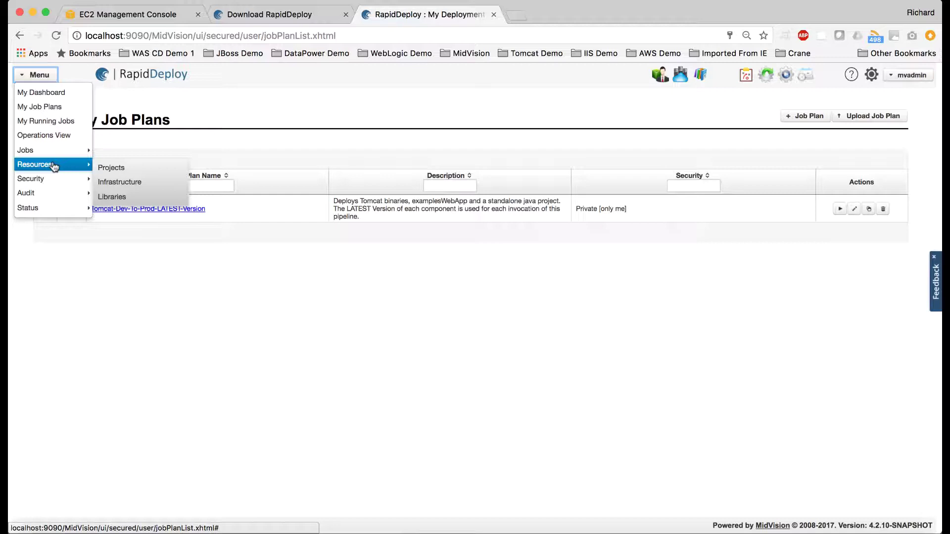
pyautogui.click(132, 183)
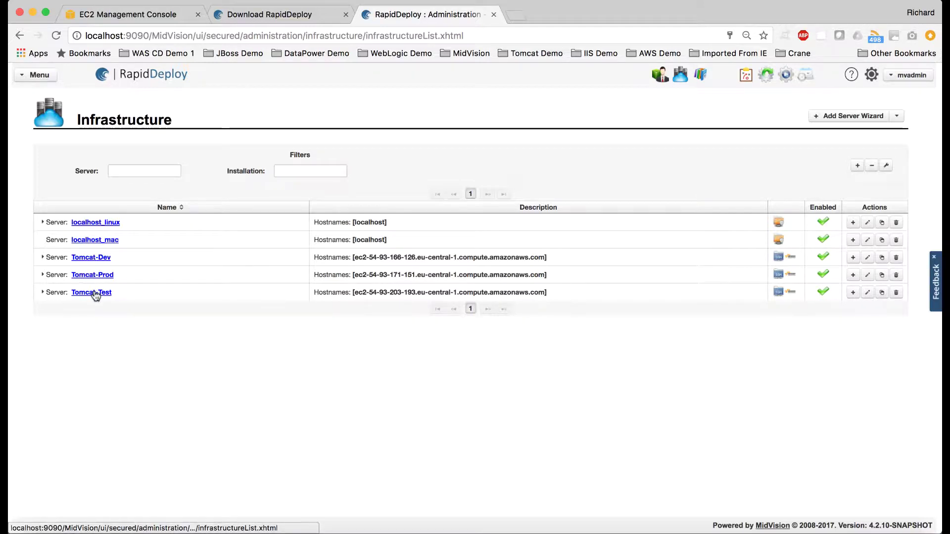
pyautogui.click(43, 258)
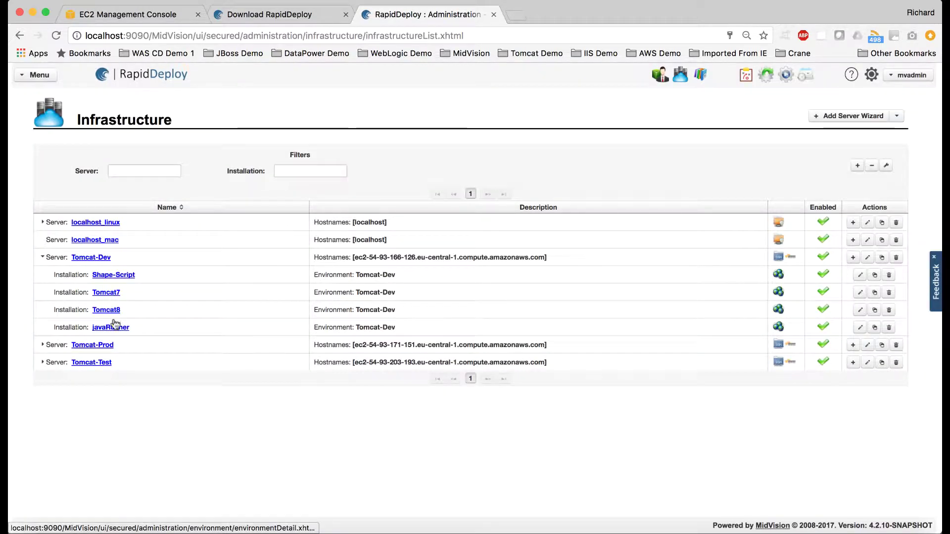
# Open the Tomcat-Dev server, review its general details and view its transport configuration.
pyautogui.click(94, 260)
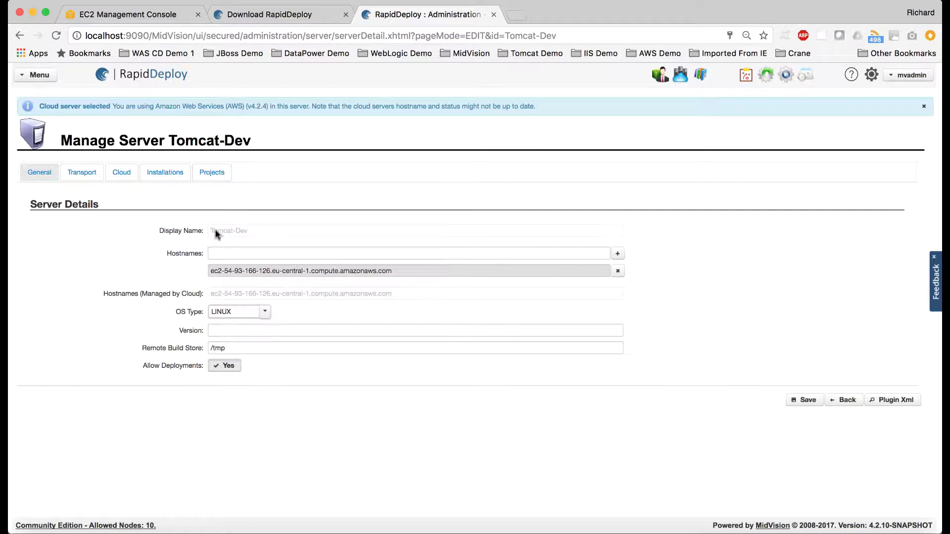
pyautogui.moveTo(215, 234)
pyautogui.moveTo(220, 269)
pyautogui.moveTo(238, 348)
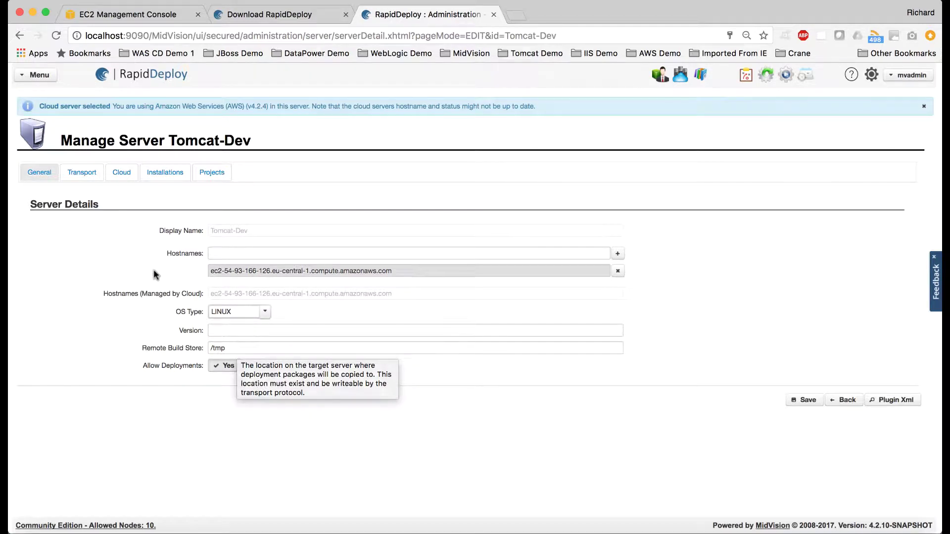
pyautogui.click(85, 174)
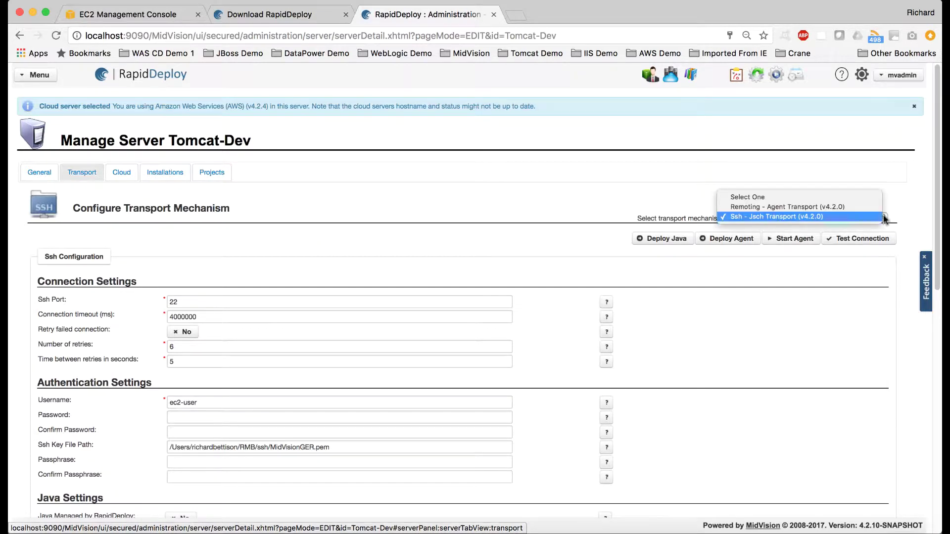
# Check the available transport mechanisms for Tomcat-Dev and review its SSH connection, authentication, alternative execution and environment variable settings.
pyautogui.click(885, 218)
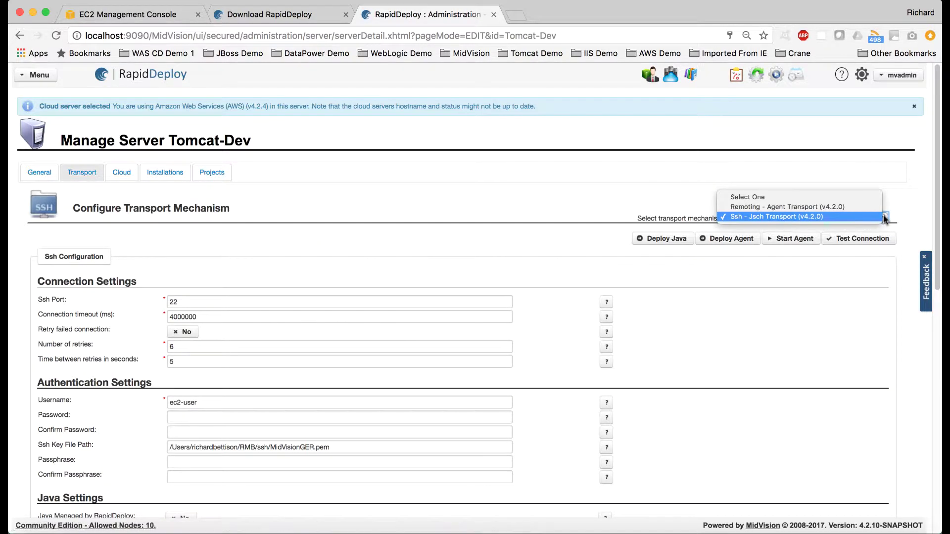
pyautogui.click(849, 294)
pyautogui.scroll(-5, 430, 306)
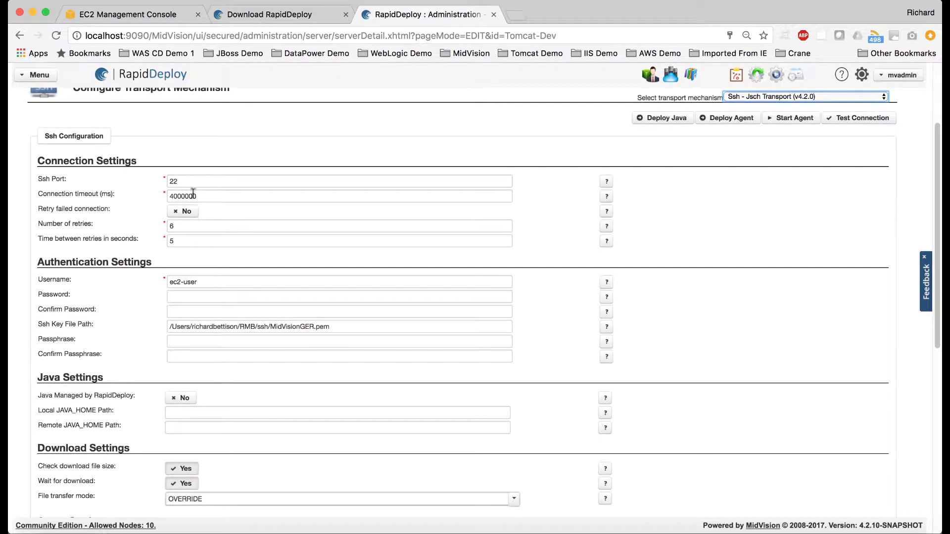
pyautogui.click(210, 282)
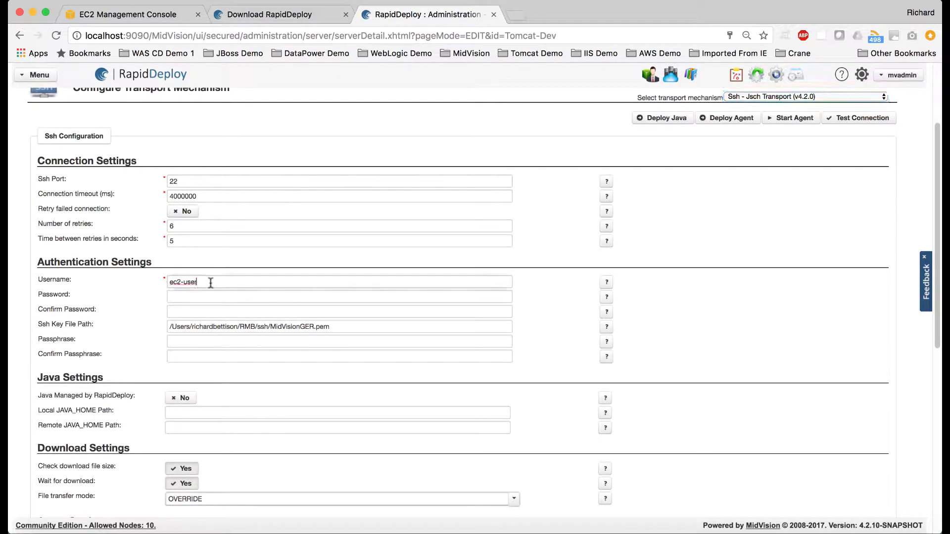
pyautogui.click(348, 327)
pyautogui.scroll(-12, 348, 327)
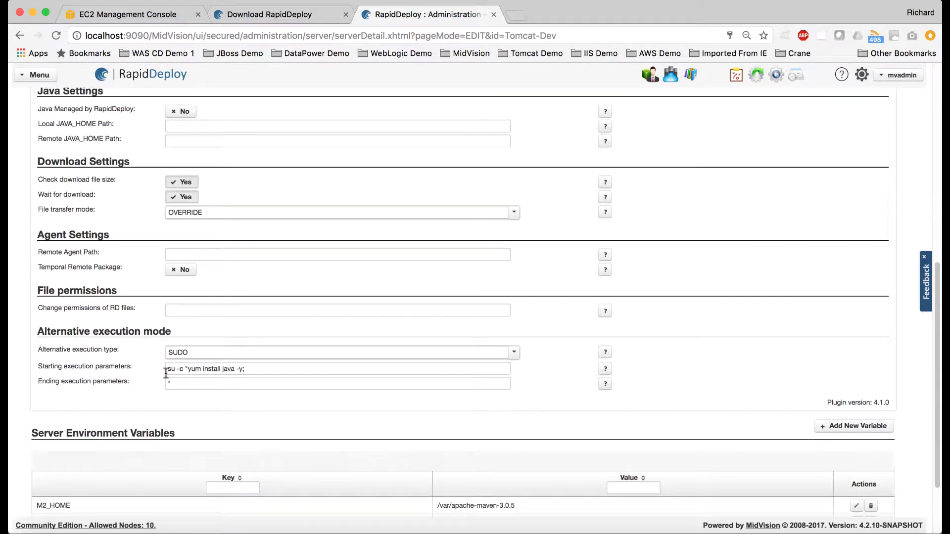
pyautogui.scroll(-4, 167, 373)
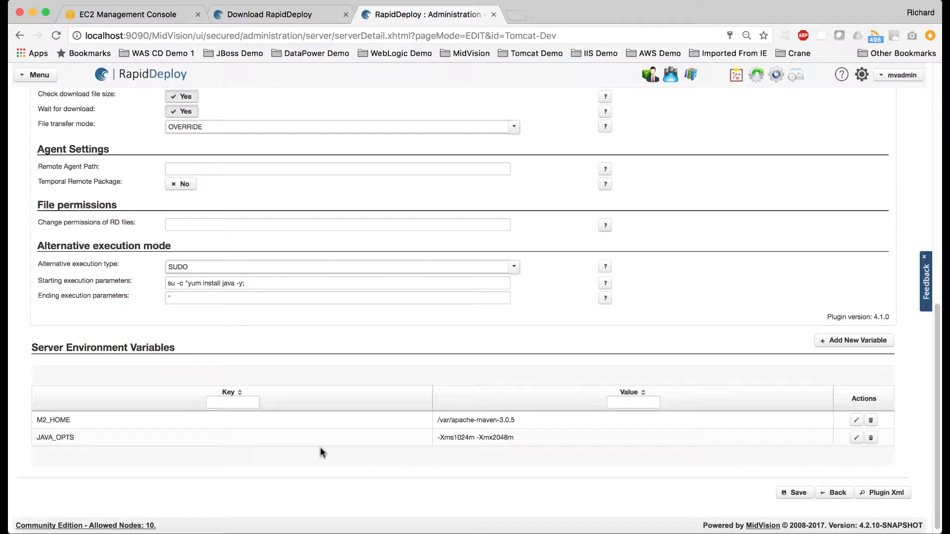
pyautogui.scroll(10, 319, 447)
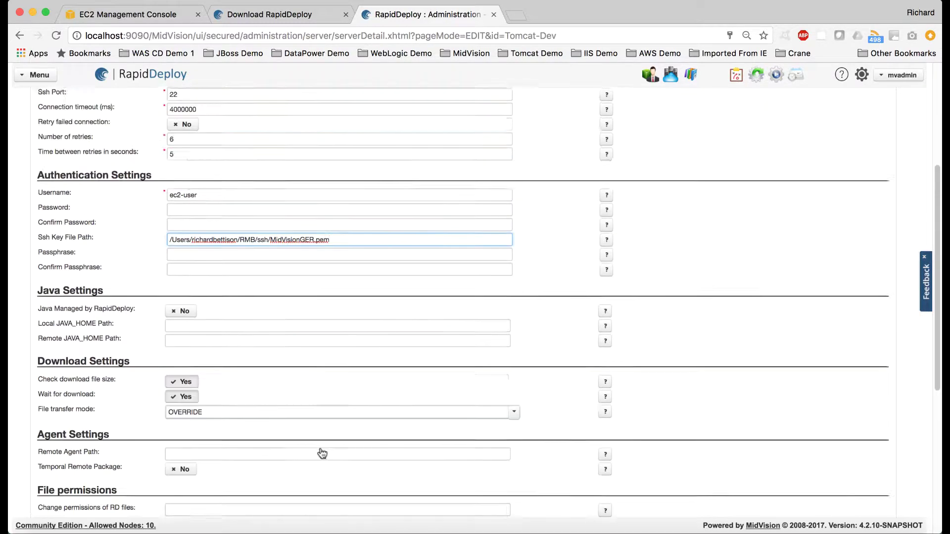
pyautogui.scroll(2, 320, 447)
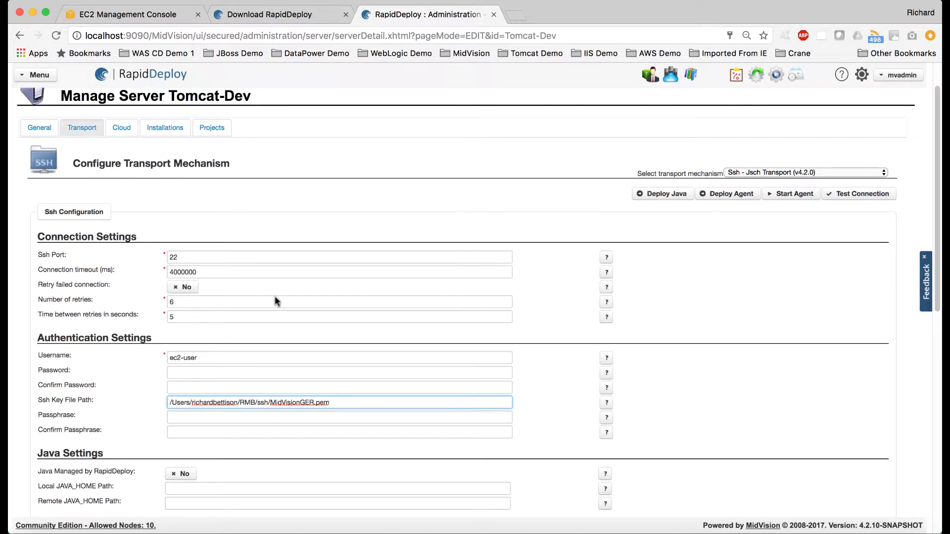
# View the Tomcat-Dev cloud configuration and check the available cloud providers, the AWS access credentials and the selectable EC2 instances.
pyautogui.click(117, 128)
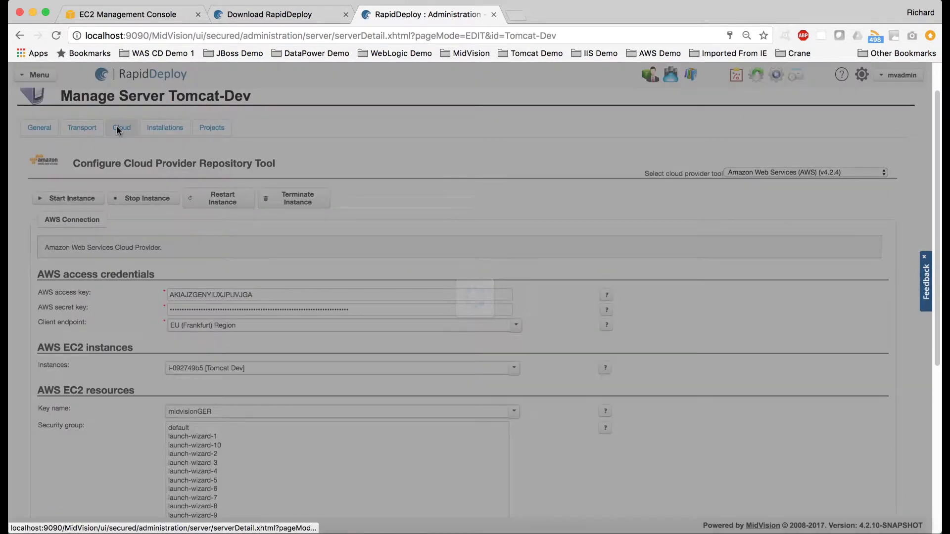
pyautogui.scroll(-1, 371, 299)
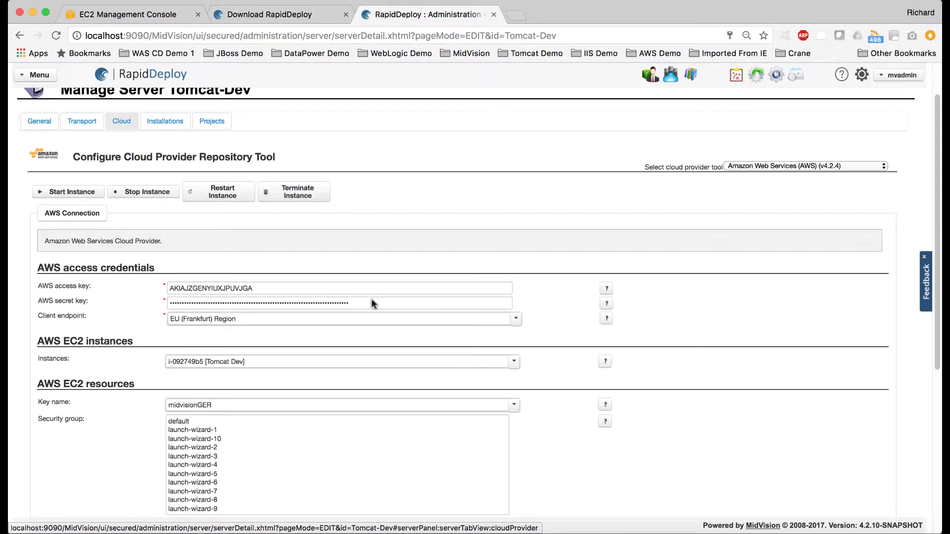
pyautogui.click(799, 169)
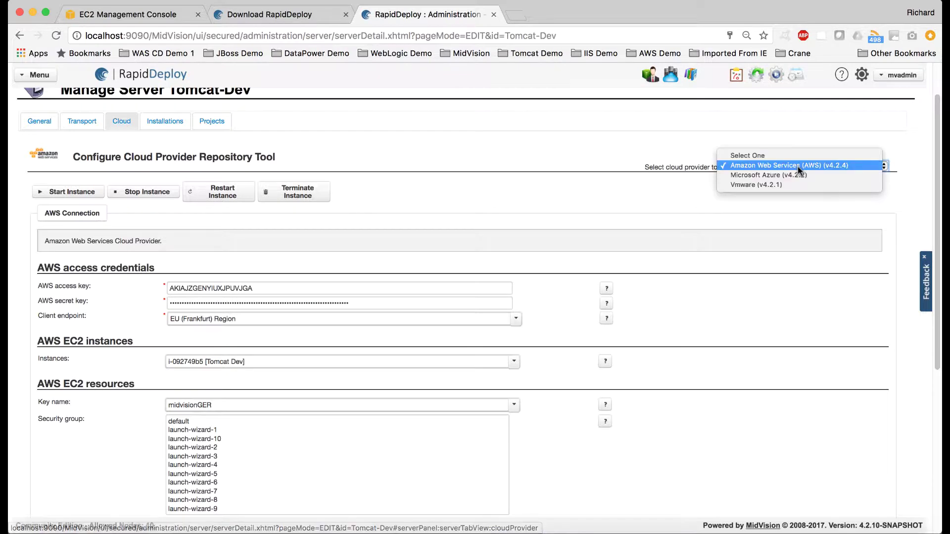
pyautogui.click(699, 198)
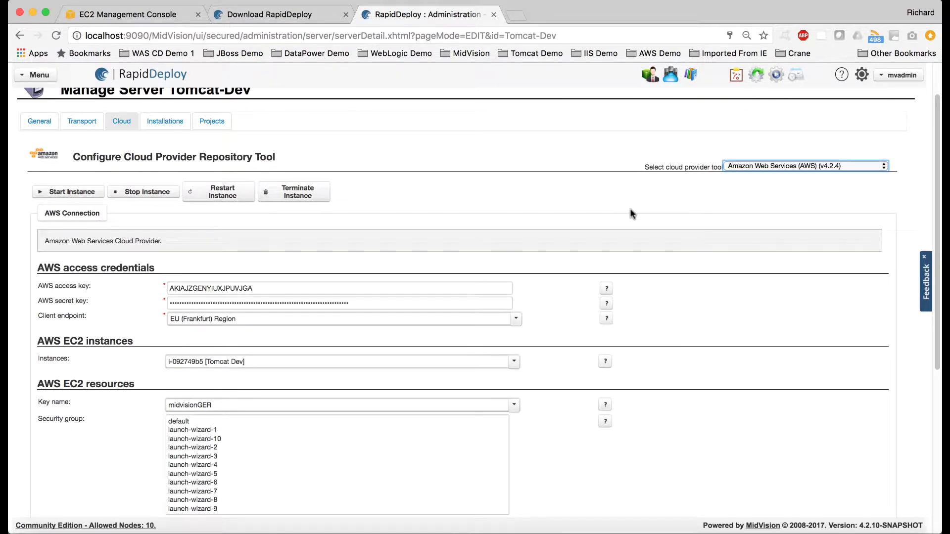
pyautogui.scroll(-4, 631, 212)
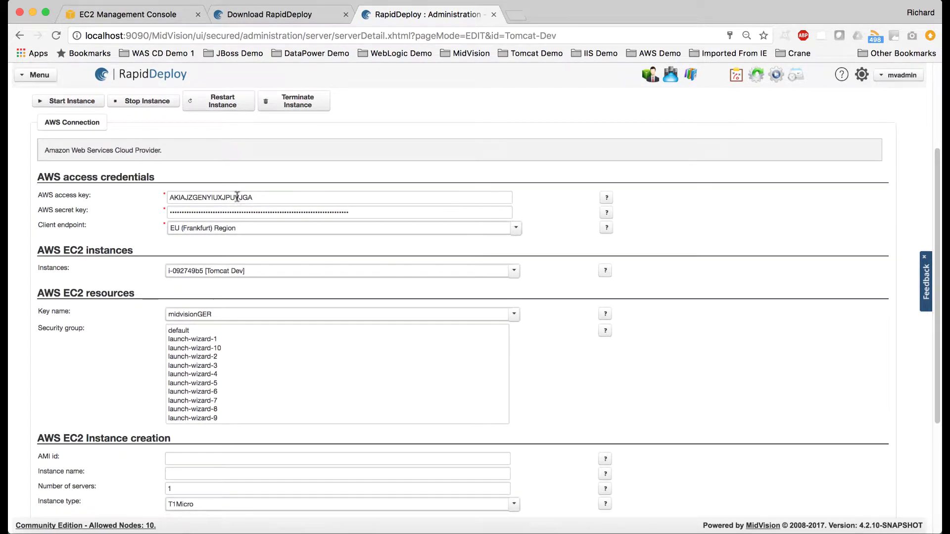
pyautogui.scroll(-2, 335, 239)
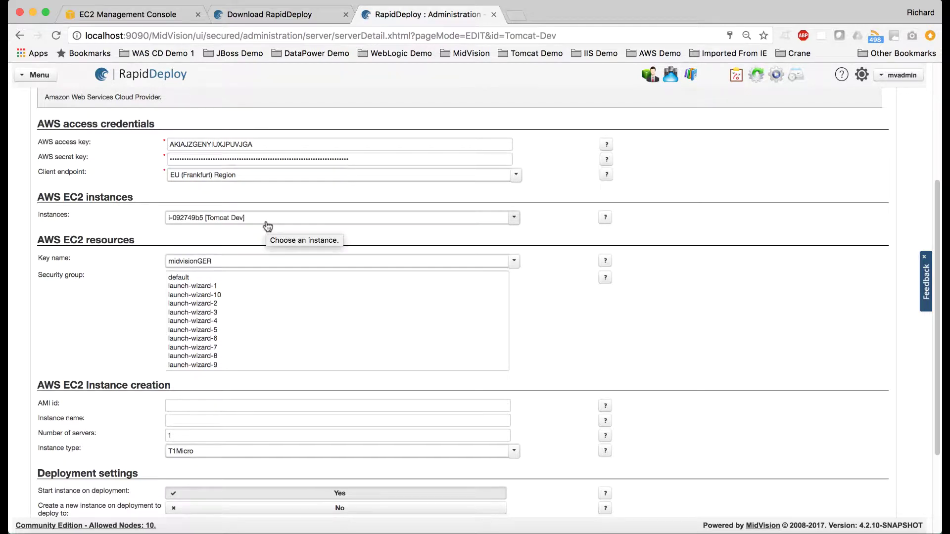
pyautogui.click(513, 223)
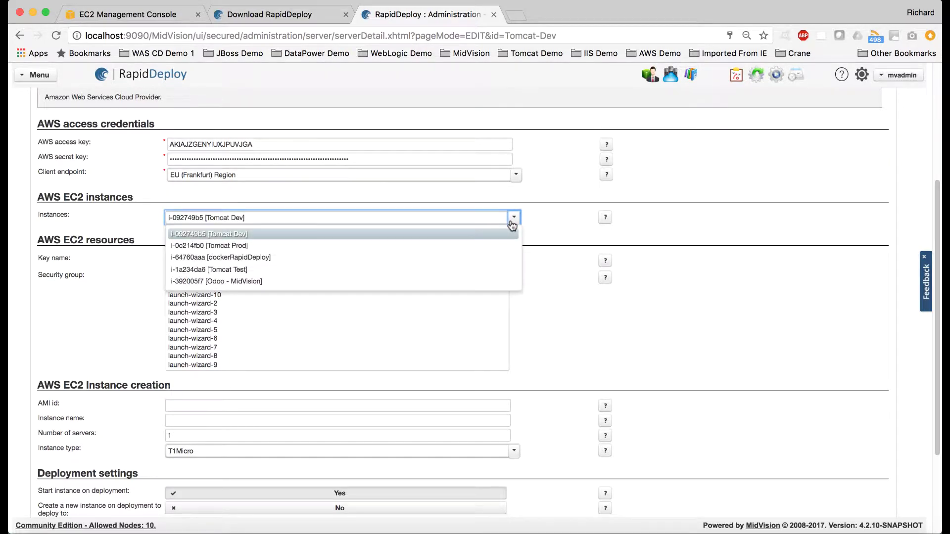
pyautogui.click(544, 221)
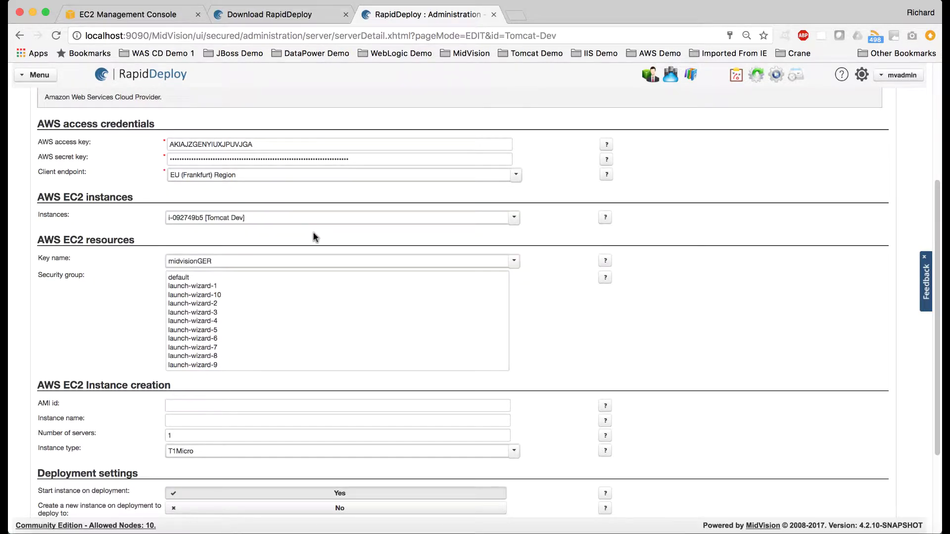
# Review the EC2 instance creation fields and the deployment settings in the server's cloud configuration.
pyautogui.scroll(-5, 357, 281)
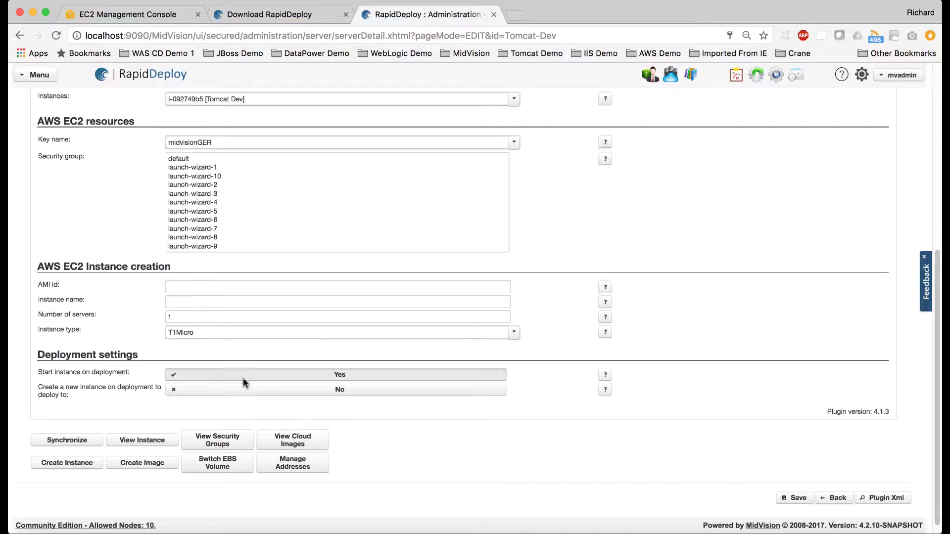
pyautogui.click(175, 289)
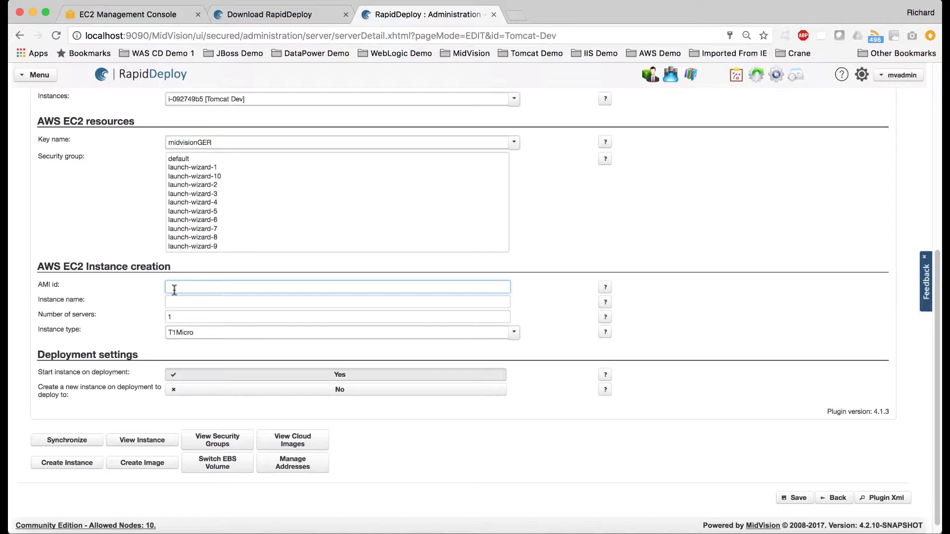
pyautogui.click(171, 299)
pyautogui.click(186, 317)
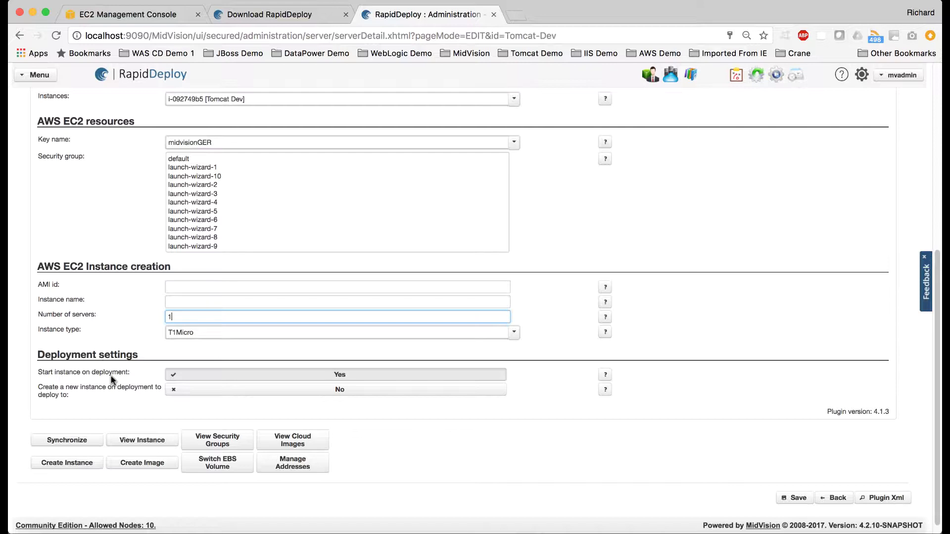
# View the installations defined on the Tomcat-Dev server and the projects assigned to it.
pyautogui.scroll(6, 111, 379)
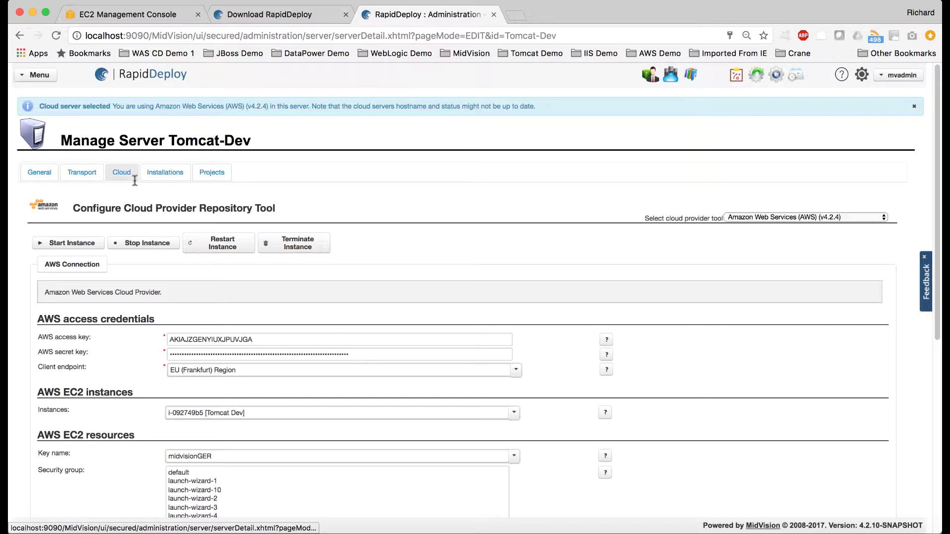
pyautogui.click(169, 174)
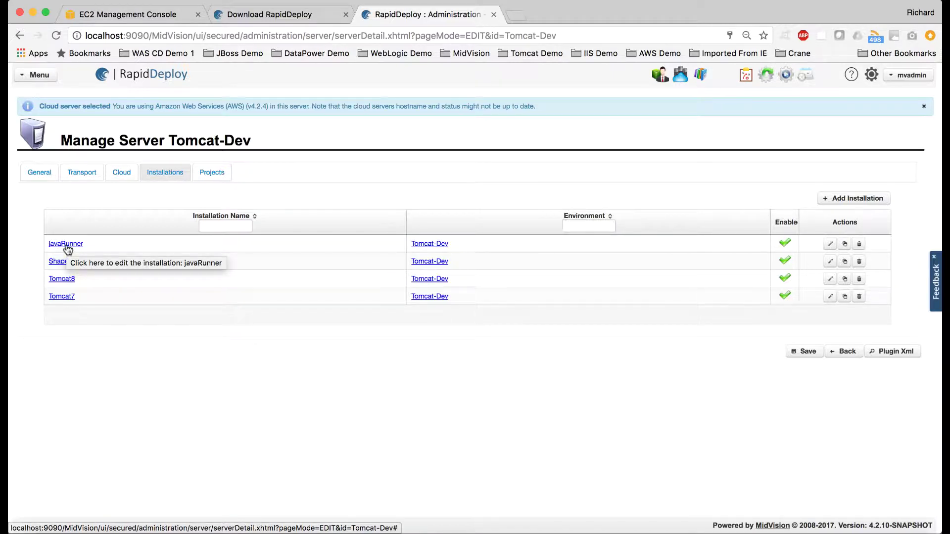
pyautogui.click(212, 171)
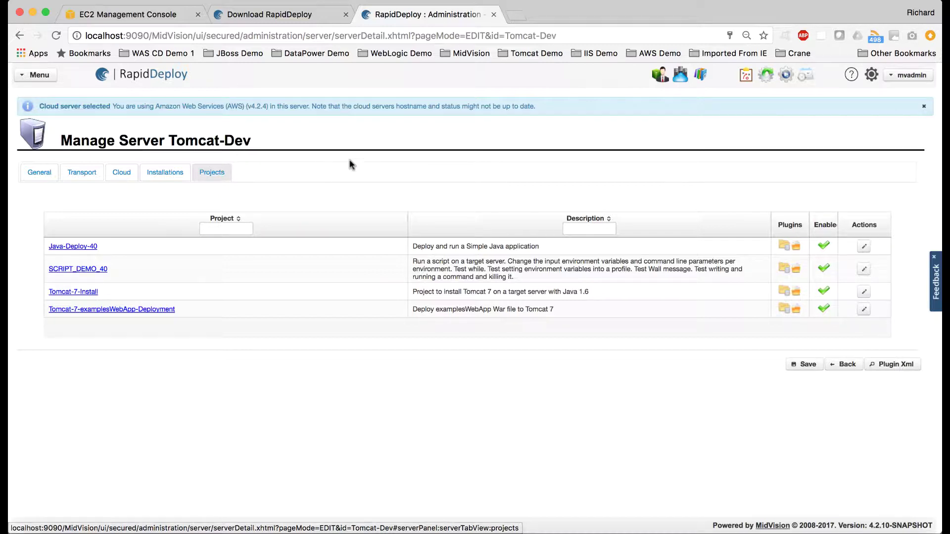
# Open the Tomcat-7-examplesWebApp-Deployment project from the project list and examine its orchestration task map.
pyautogui.click(662, 77)
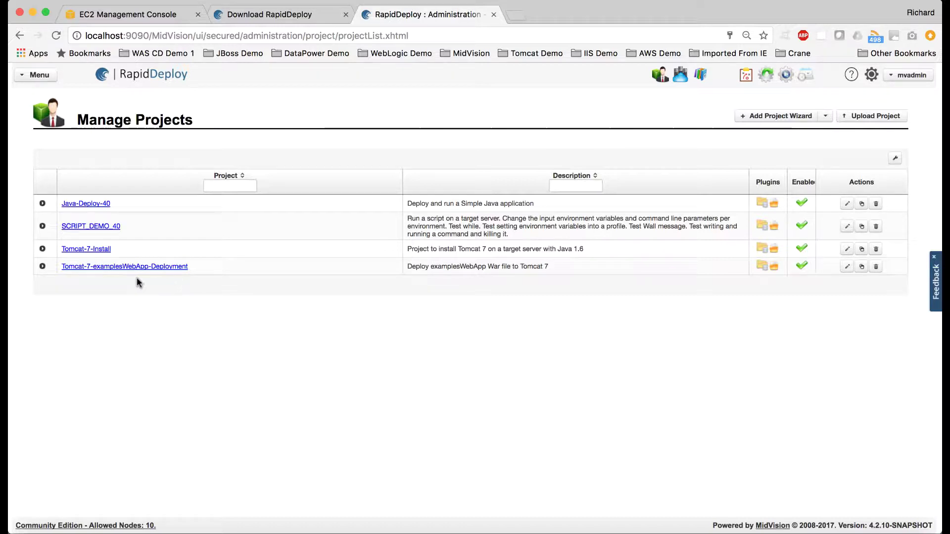
pyautogui.click(123, 267)
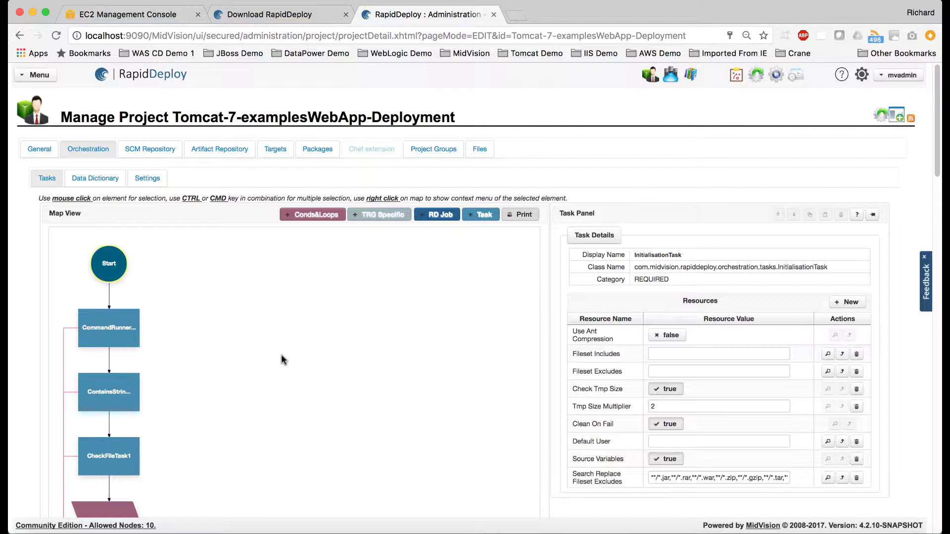
pyautogui.scroll(-5, 281, 354)
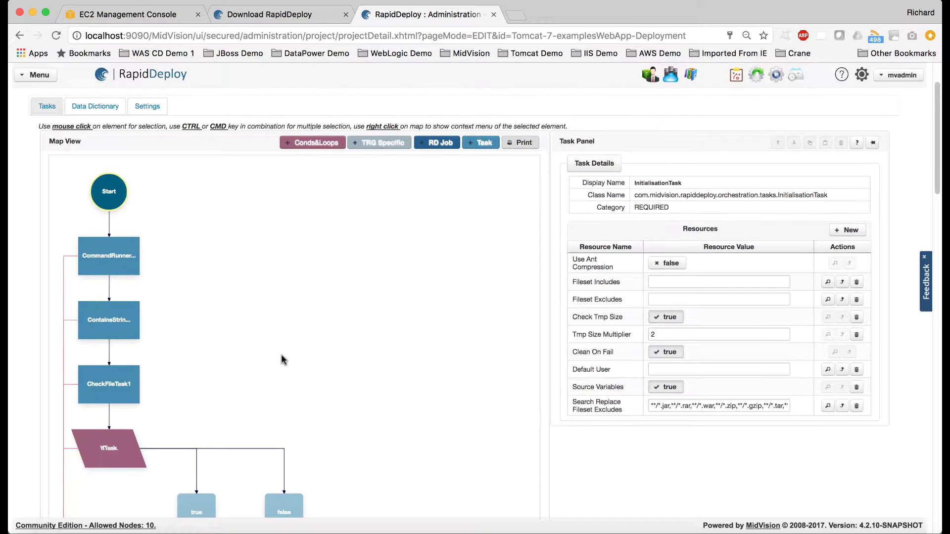
pyautogui.scroll(3, 281, 355)
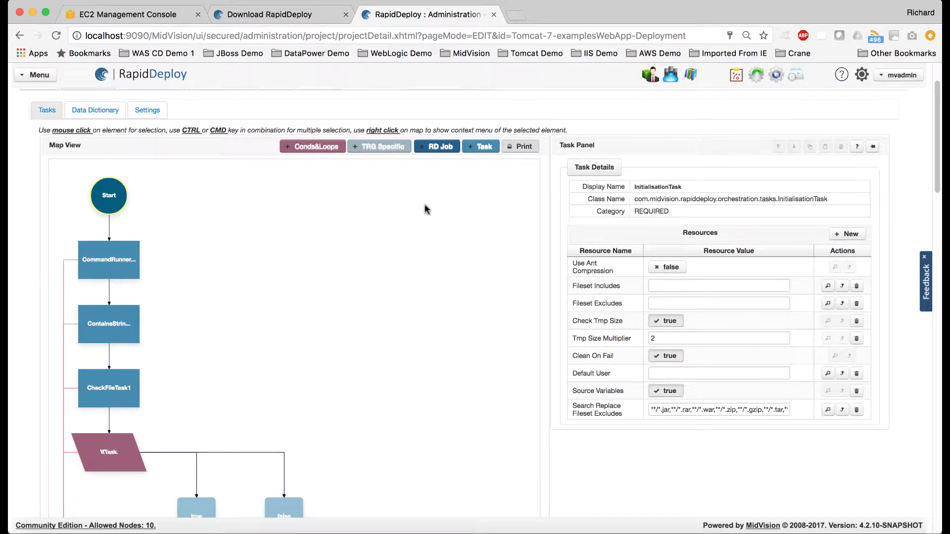
# Open the task selection for the orchestration, look through the available task categories and expand String to view its tasks.
pyautogui.click(482, 147)
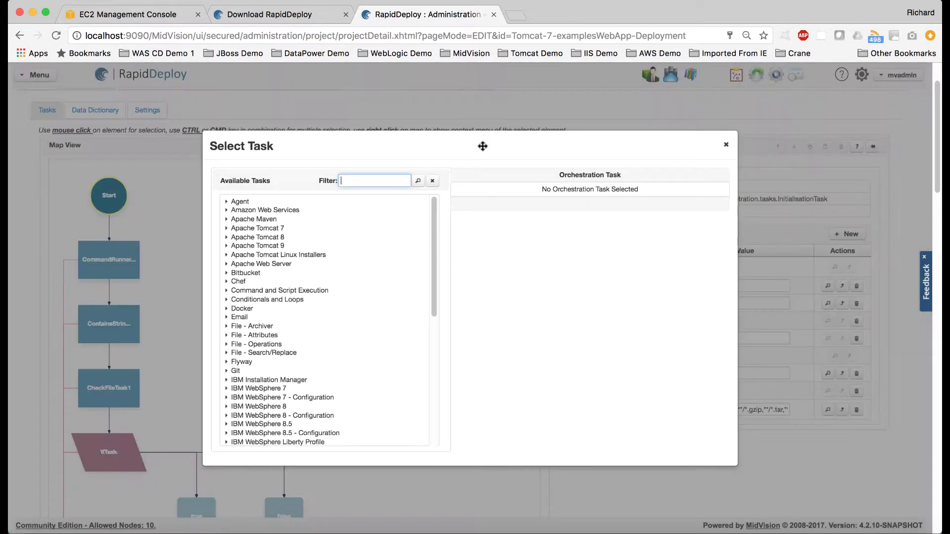
pyautogui.scroll(-5, 293, 343)
pyautogui.scroll(-5, 293, 348)
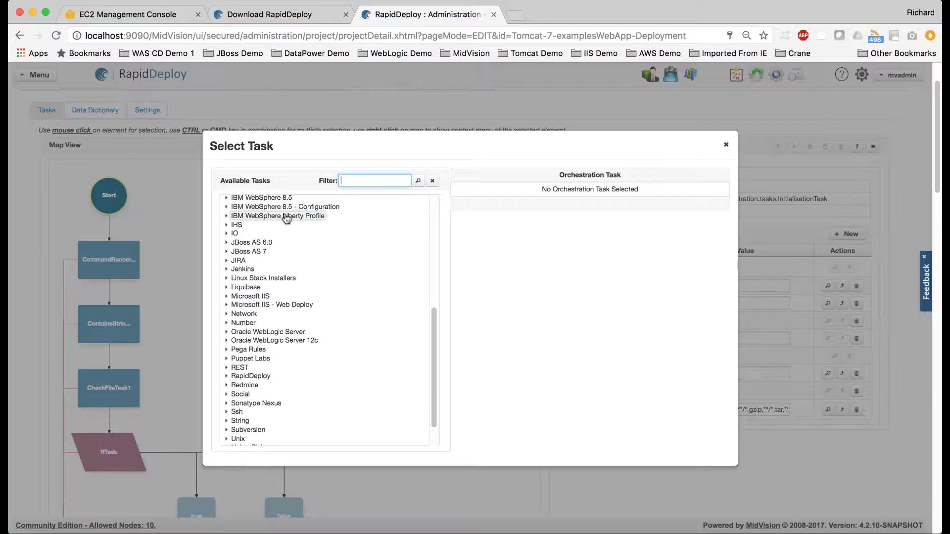
pyautogui.scroll(5, 286, 218)
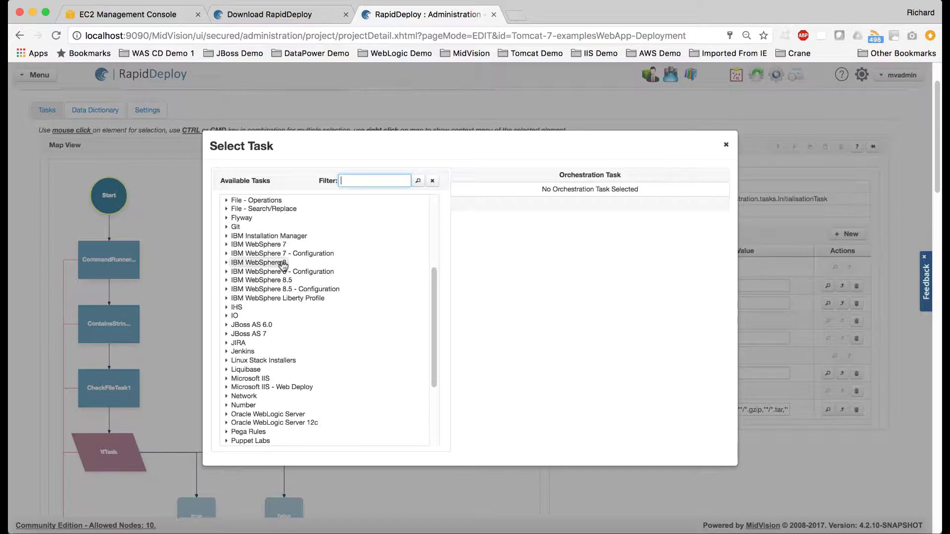
pyautogui.scroll(-5, 283, 265)
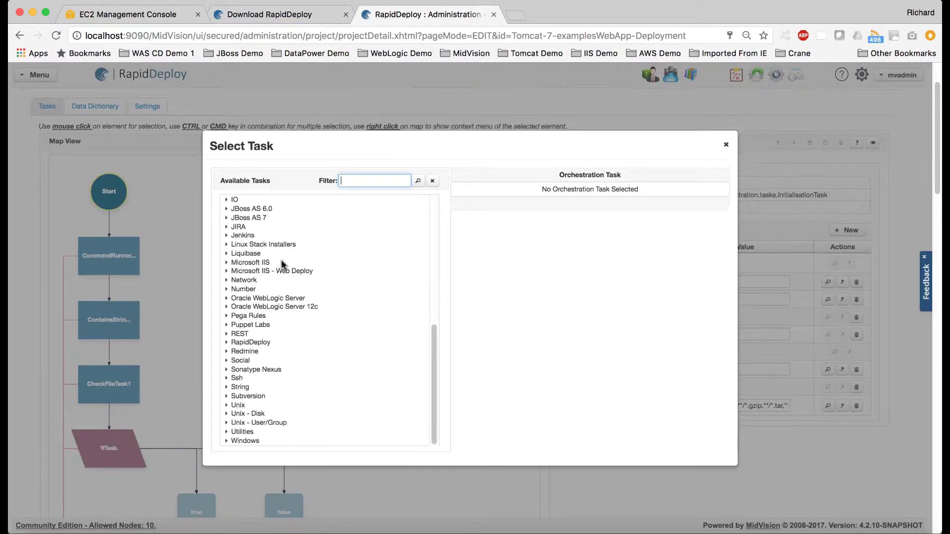
pyautogui.scroll(-1, 269, 350)
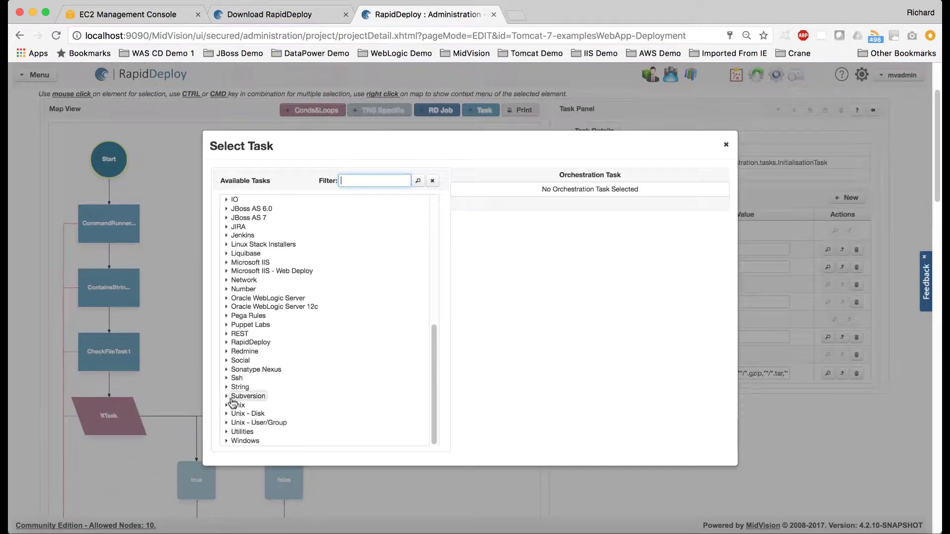
pyautogui.click(228, 389)
pyautogui.scroll(-4, 301, 382)
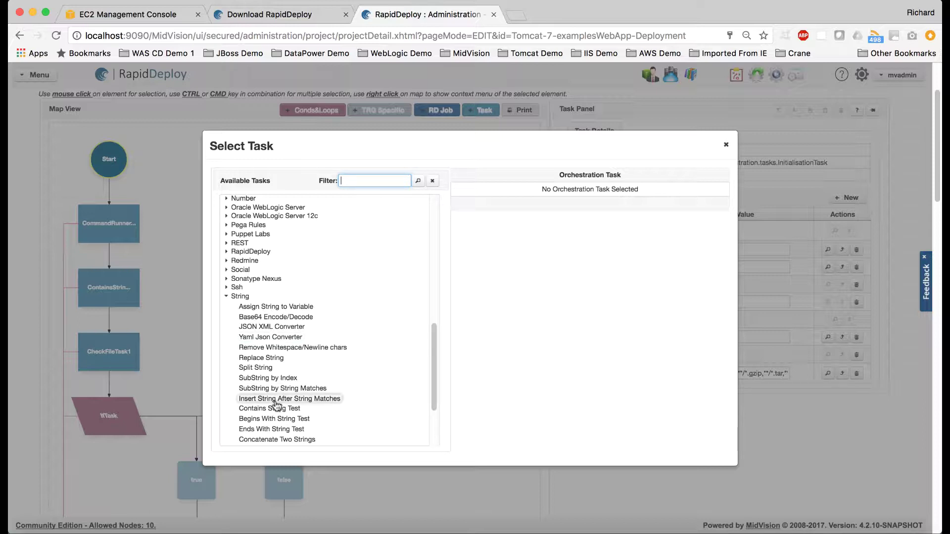
pyautogui.scroll(-2, 277, 396)
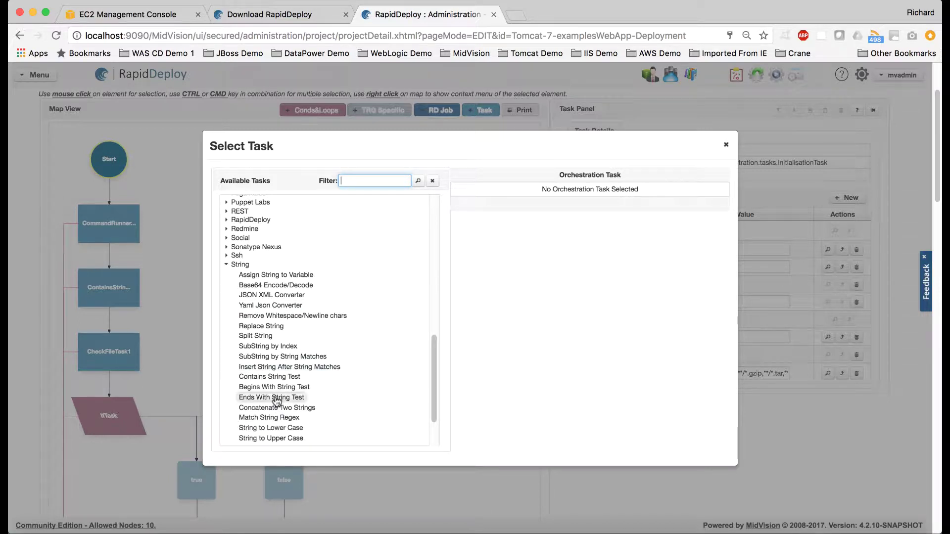
# Expand the IBM WebSphere 7 - Configuration category to view its available tasks.
pyautogui.scroll(10, 277, 400)
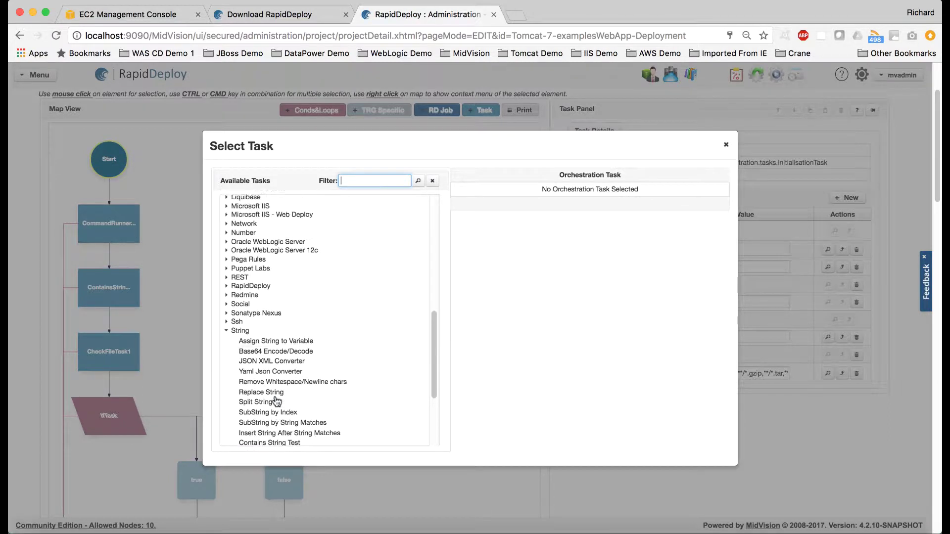
pyautogui.scroll(2, 277, 398)
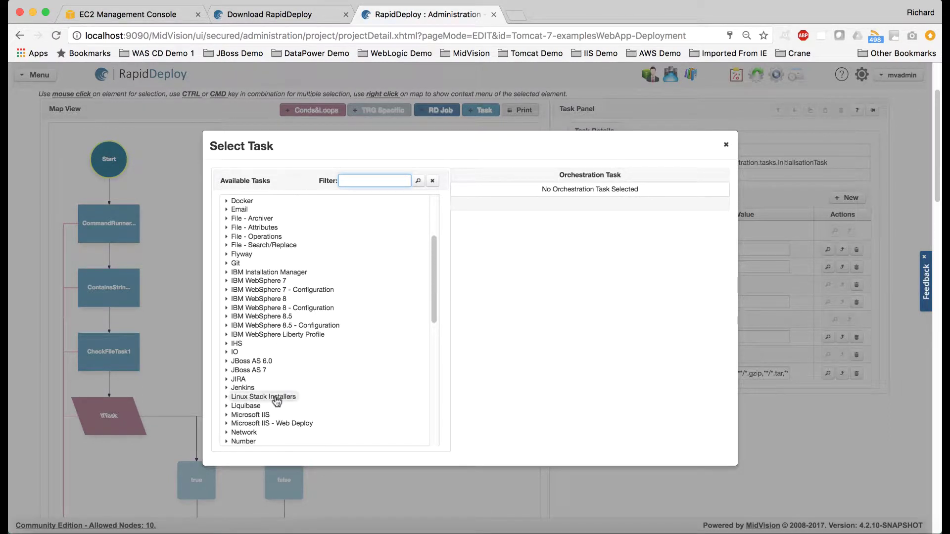
pyautogui.click(227, 291)
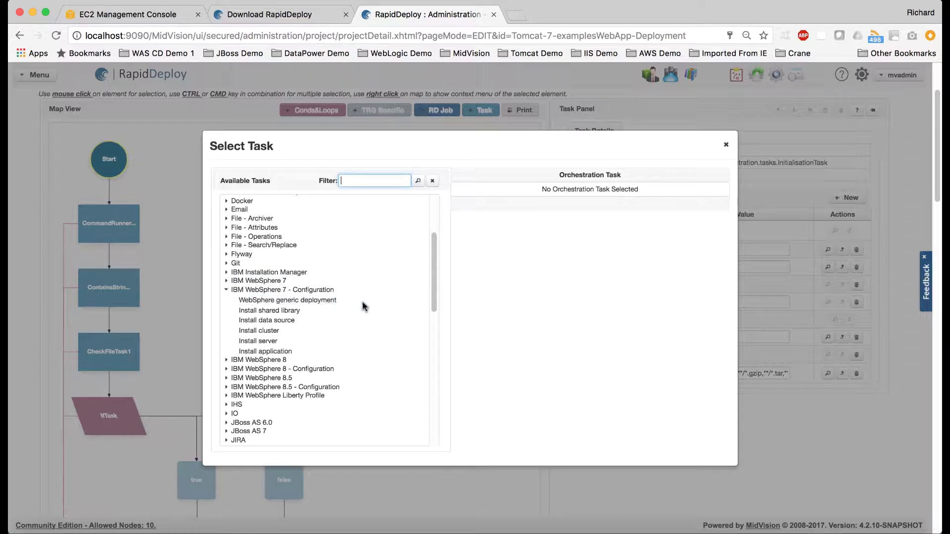
# Expand the Apache Tomcat 8 category, read the Tomcat Binary Install task's description and resources, and close the task selection without adding it.
pyautogui.scroll(3, 362, 305)
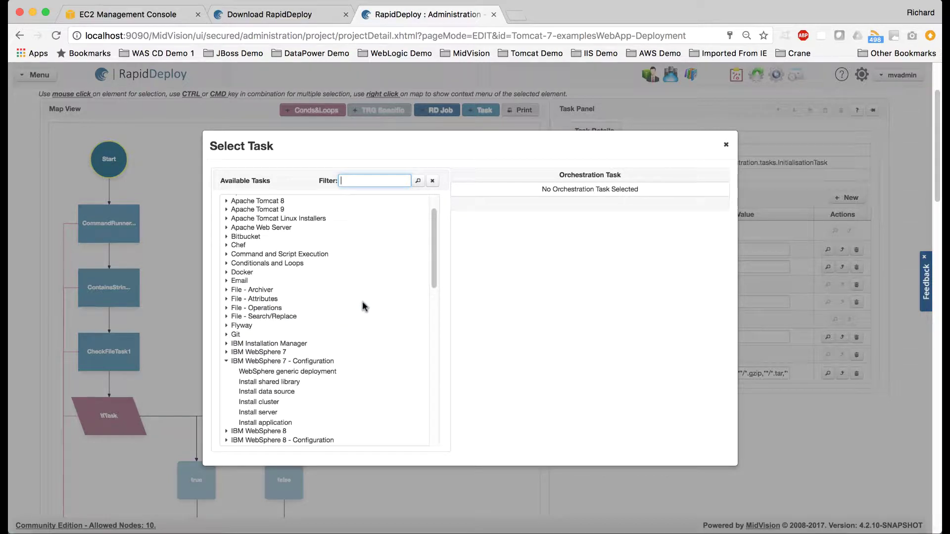
pyautogui.scroll(3, 362, 301)
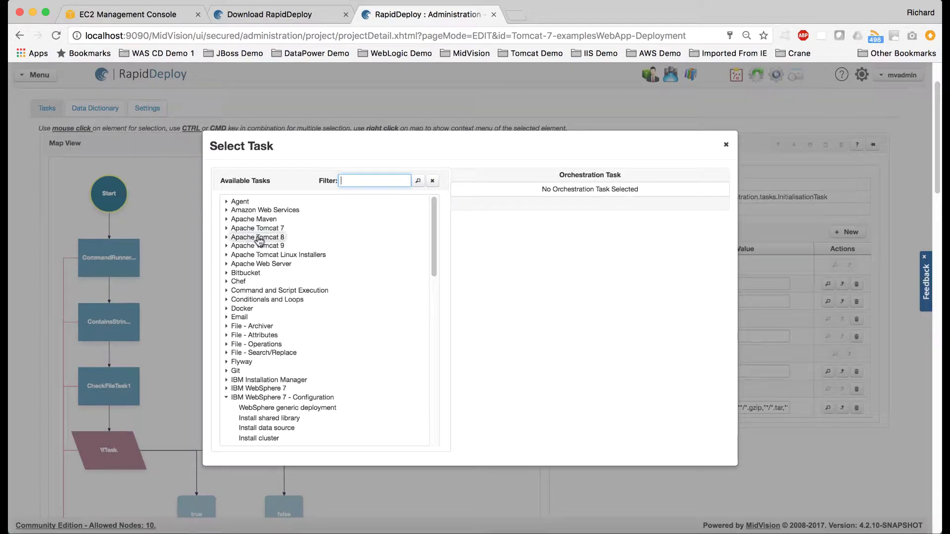
pyautogui.click(226, 238)
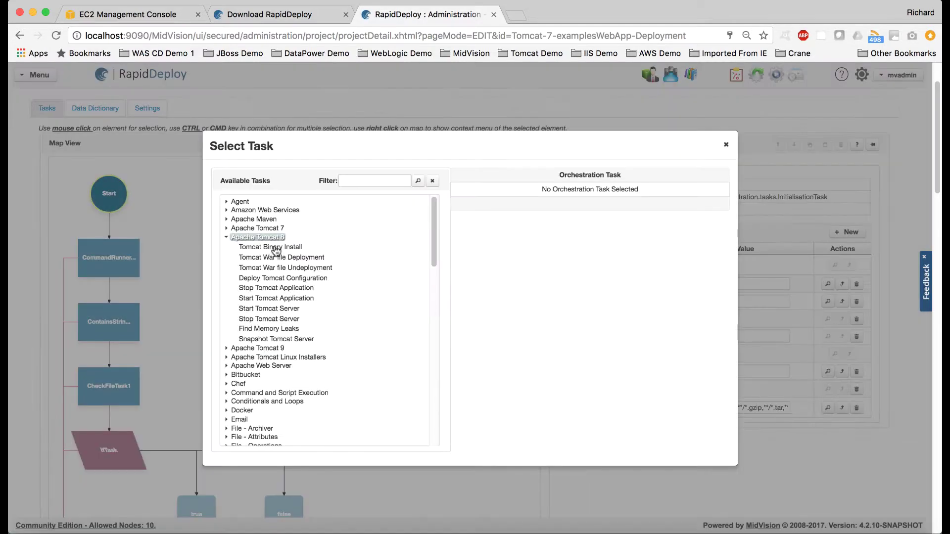
pyautogui.click(271, 247)
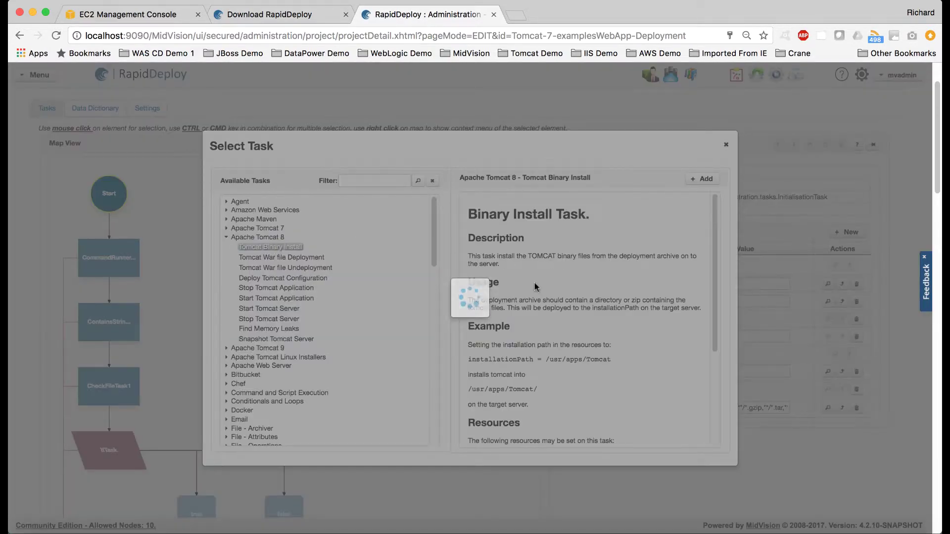
pyautogui.scroll(-5, 604, 297)
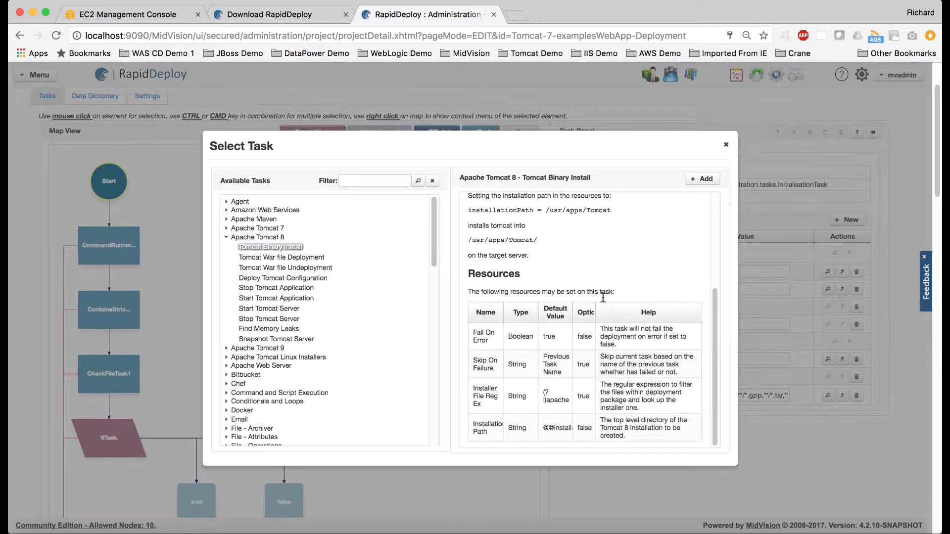
pyautogui.scroll(4, 603, 297)
pyautogui.scroll(-2, 604, 300)
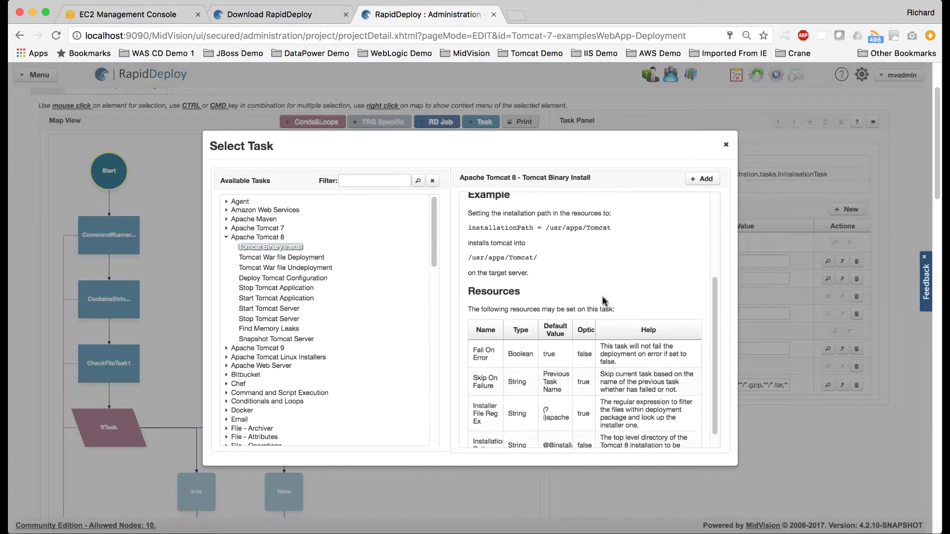
pyautogui.scroll(-2, 603, 300)
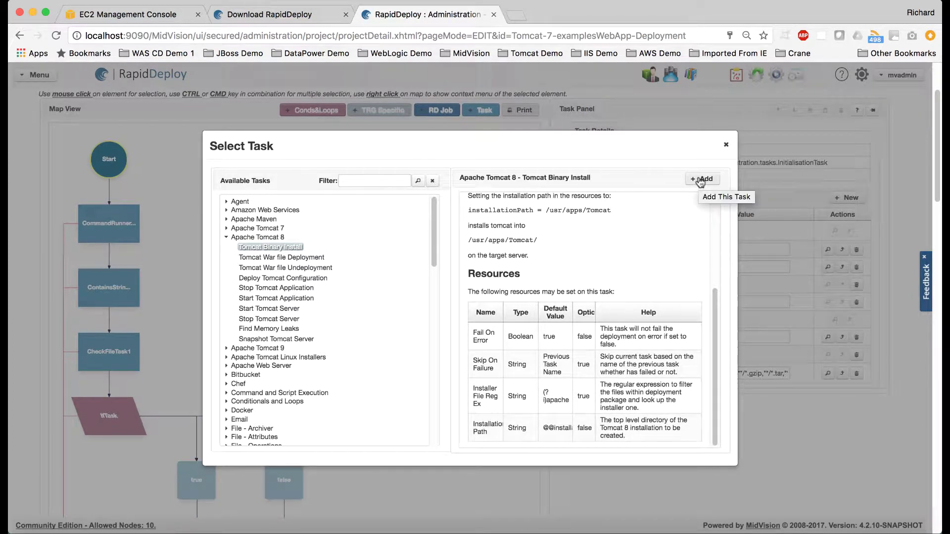
pyautogui.click(726, 146)
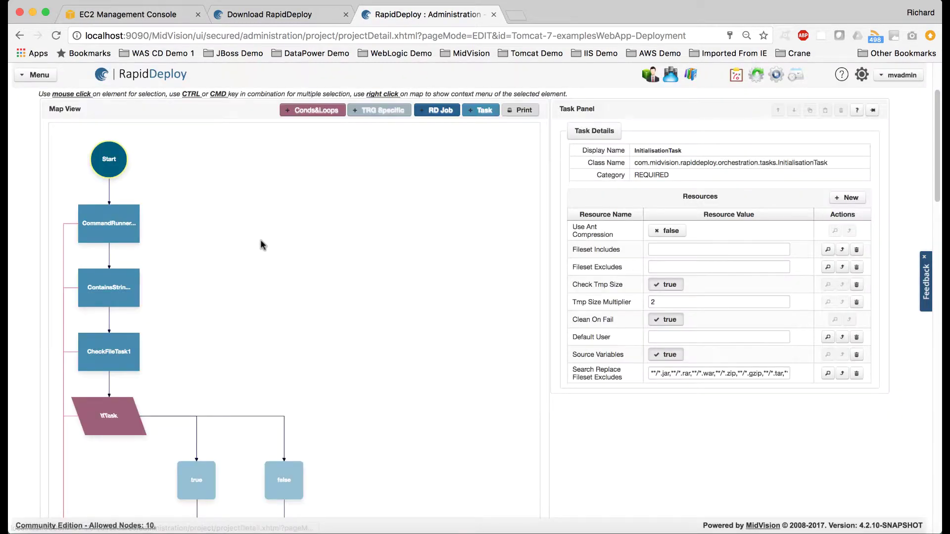
# Open the CommandRunnerWithResponse task in the orchestration map and examine its Script And Args and Output Parameter values.
pyautogui.scroll(-1, 259, 322)
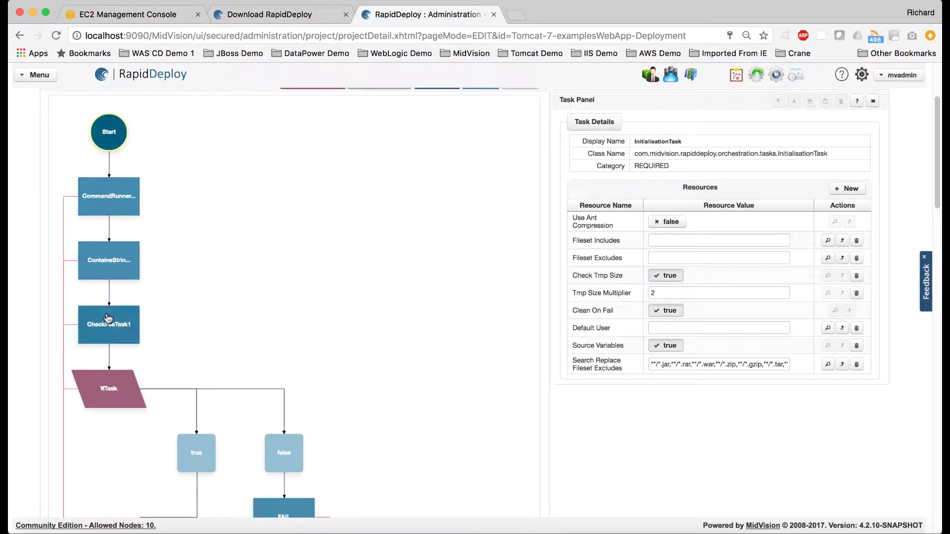
pyautogui.click(108, 210)
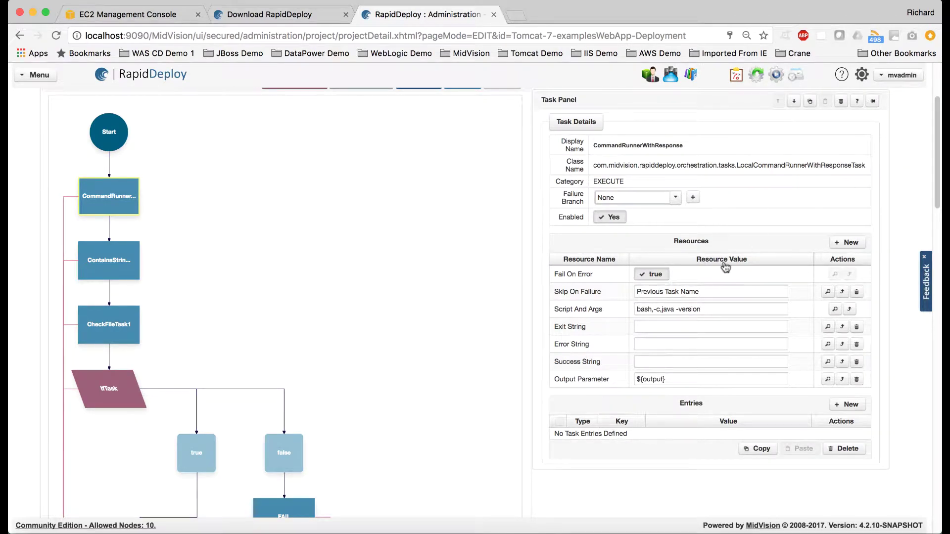
pyautogui.moveTo(708, 311); pyautogui.dragTo(633, 308)
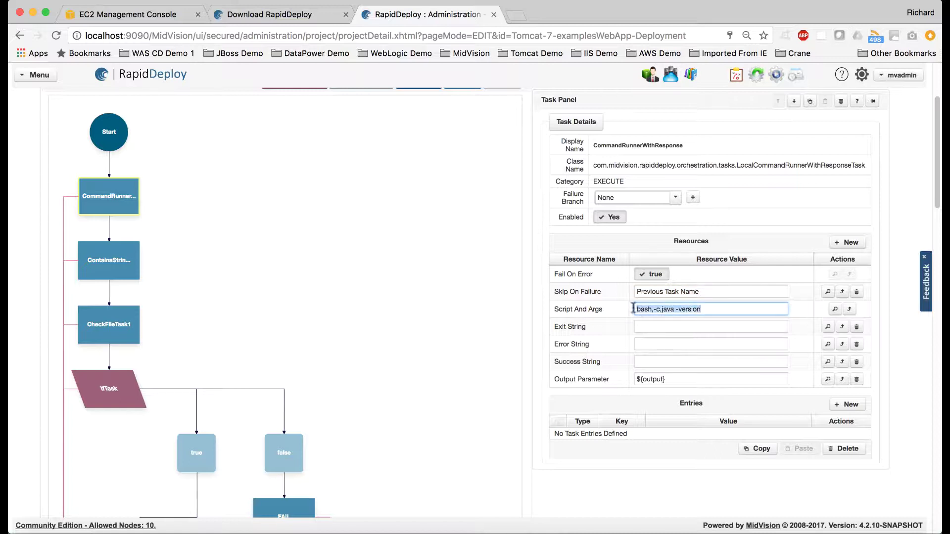
pyautogui.click(702, 308)
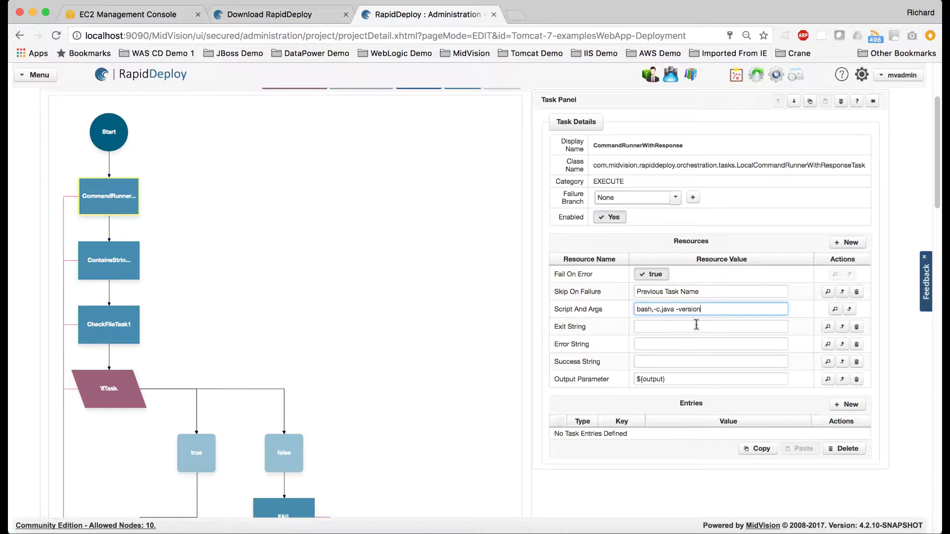
pyautogui.click(670, 384)
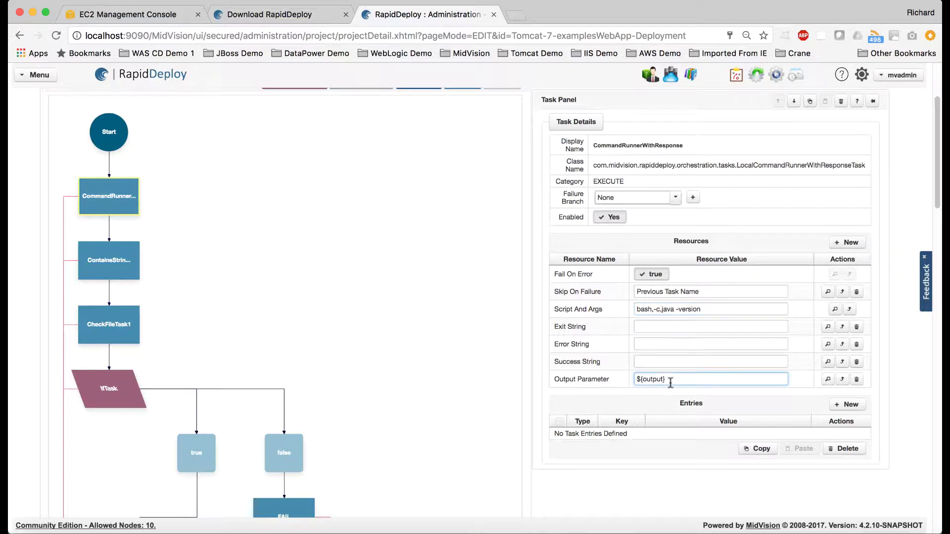
# Open the ContainsStringTask and examine its Input String, String To Search For and Output Parameter values.
pyautogui.click(132, 260)
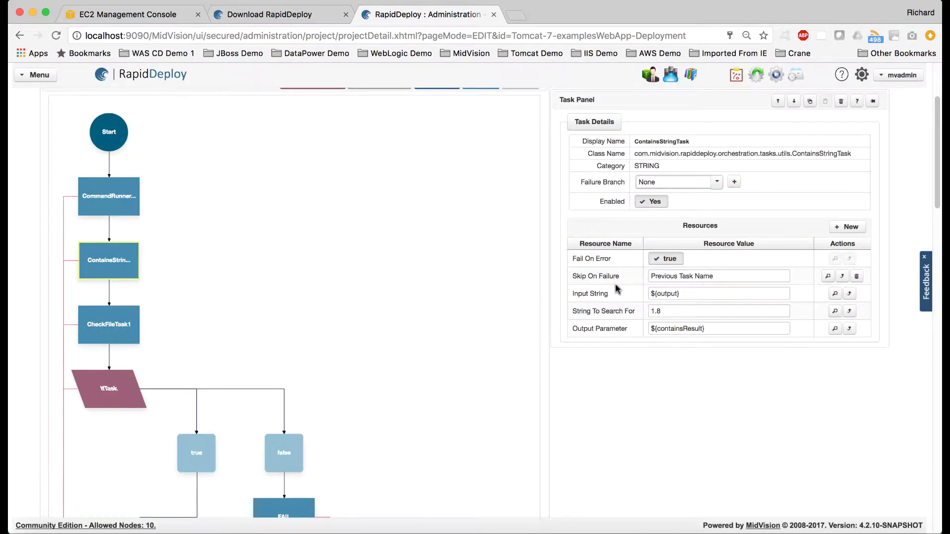
pyautogui.moveTo(695, 293); pyautogui.dragTo(649, 294)
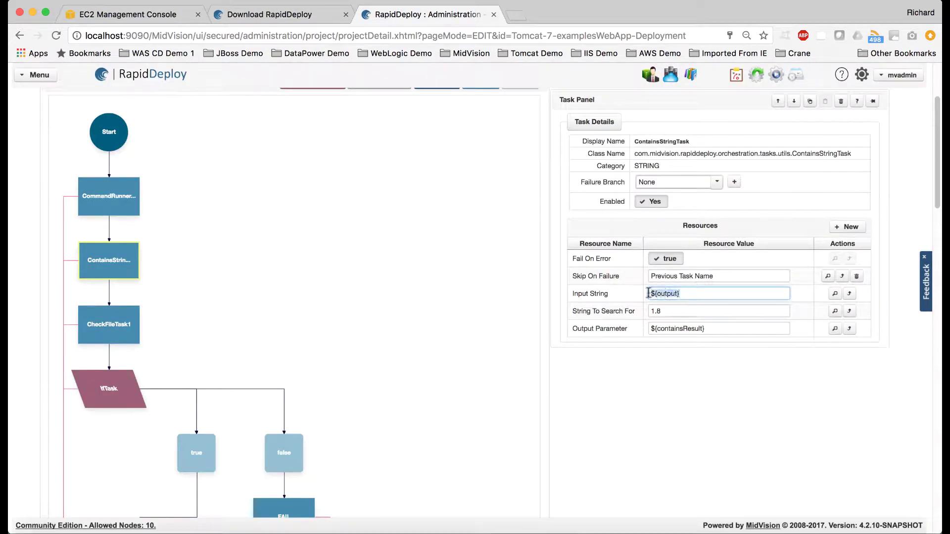
pyautogui.click(670, 313)
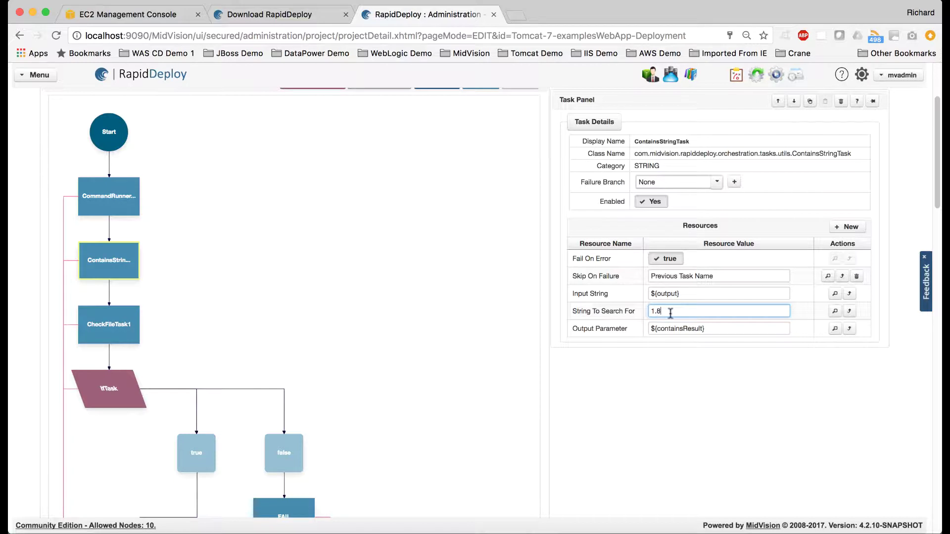
pyautogui.click(711, 328)
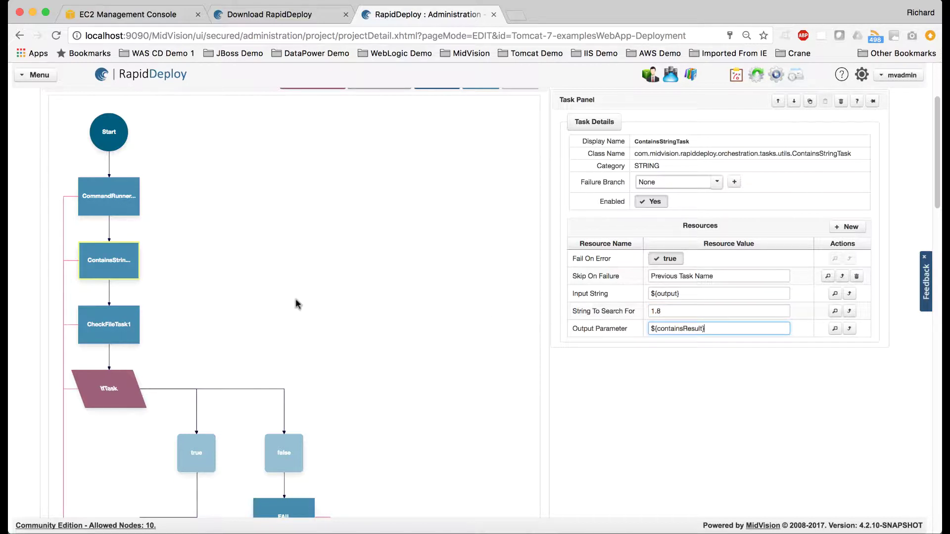
# Open CheckFileTask1 and examine the file or directory path it checks.
pyautogui.scroll(-3, 212, 308)
pyautogui.click(127, 255)
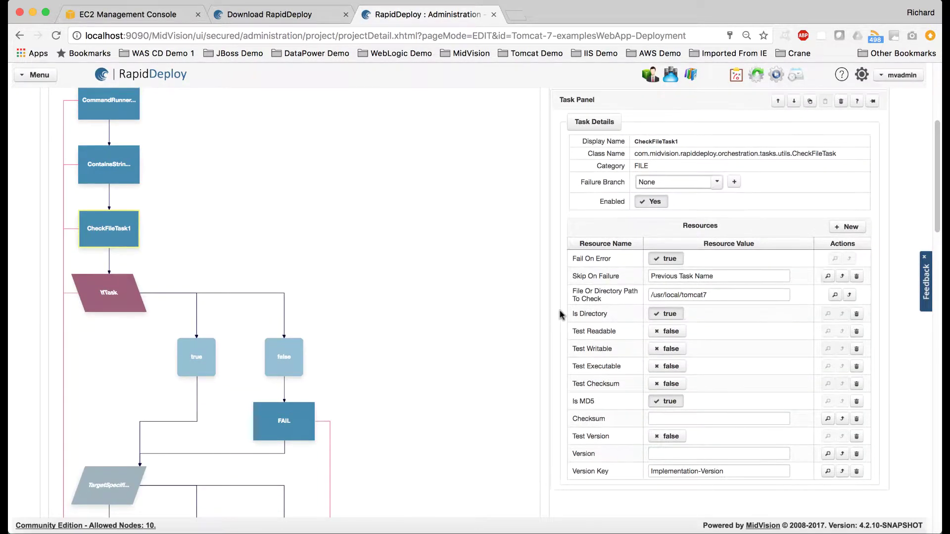
pyautogui.click(713, 294)
pyautogui.moveTo(713, 294); pyautogui.dragTo(642, 294)
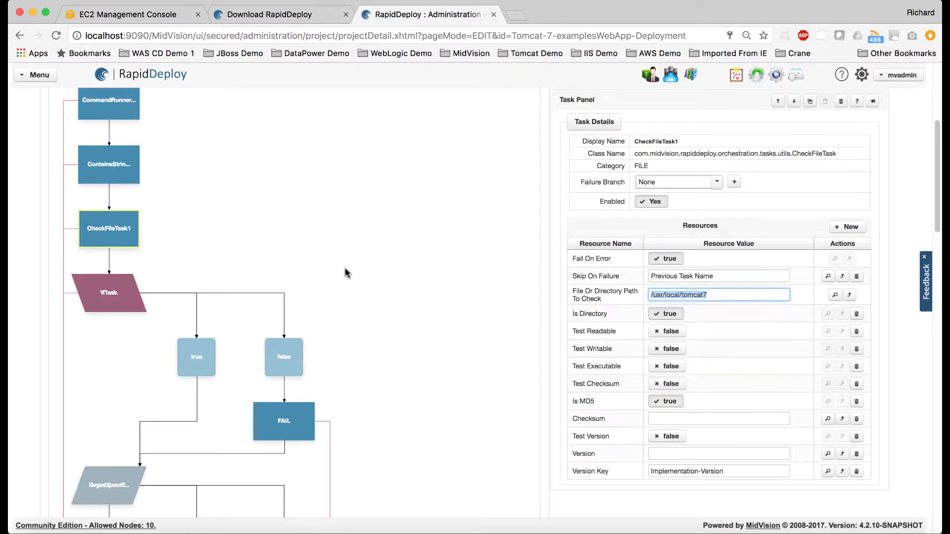
# Open the IfTask to examine its condition parameter, and follow its true and false branches down to the target-specific section.
pyautogui.scroll(-2, 346, 269)
pyautogui.click(102, 254)
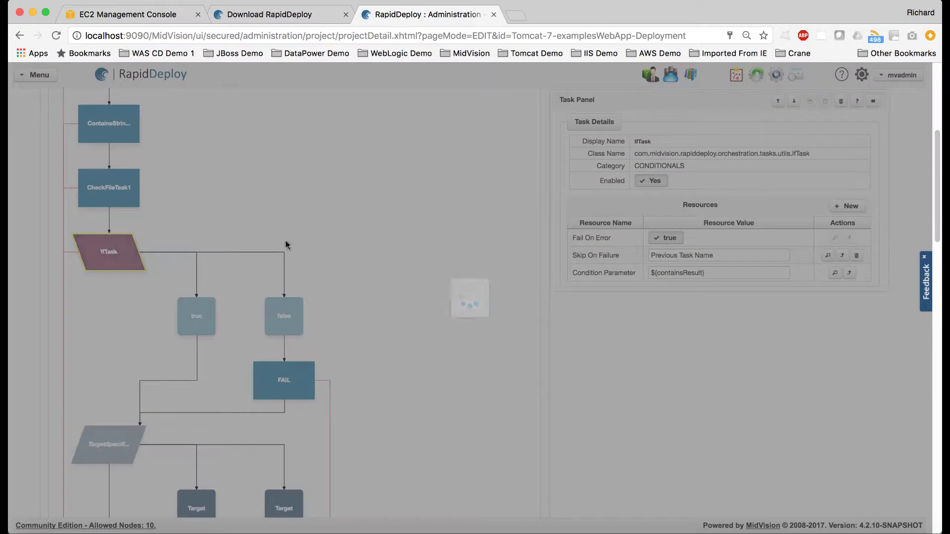
pyautogui.scroll(-2, 468, 312)
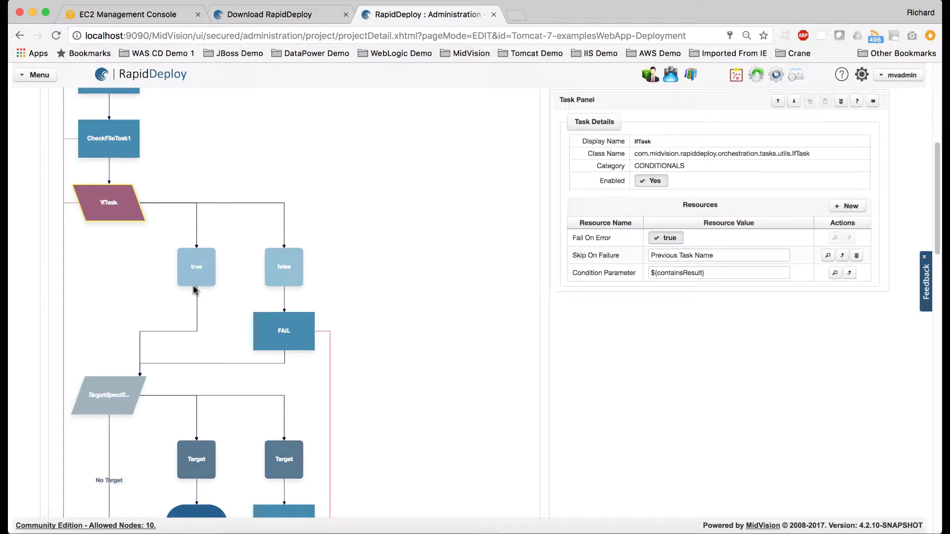
pyautogui.scroll(-1, 79, 384)
pyautogui.scroll(-2, 81, 388)
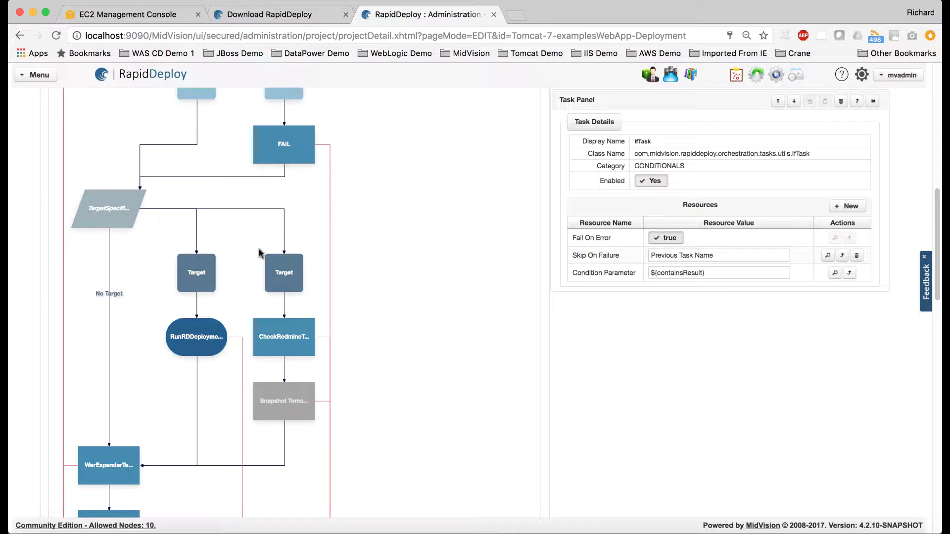
# Examine the target-specific branches: the target above CheckRedmineTicketStatus, that ticket check's resources, and the RunRDDeploymentTask in the neighbouring branch.
pyautogui.click(285, 276)
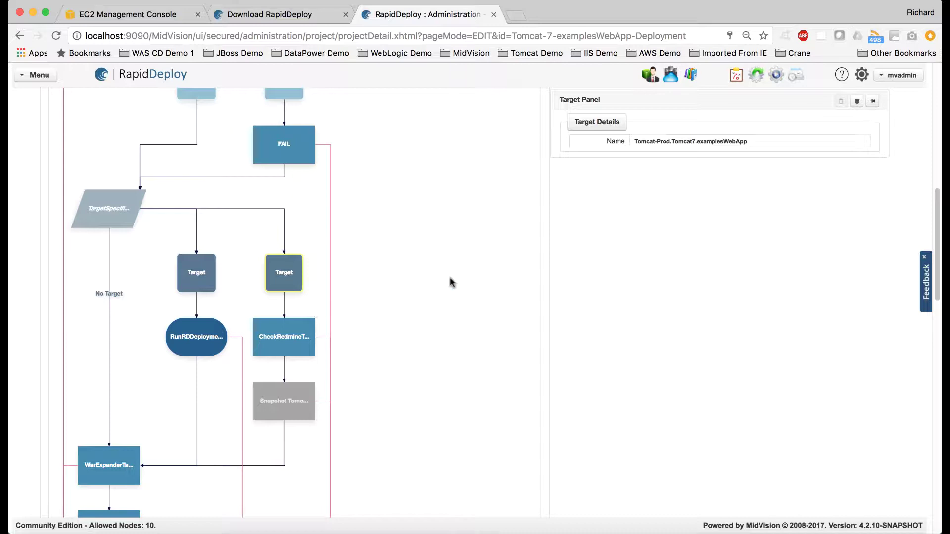
pyautogui.click(289, 344)
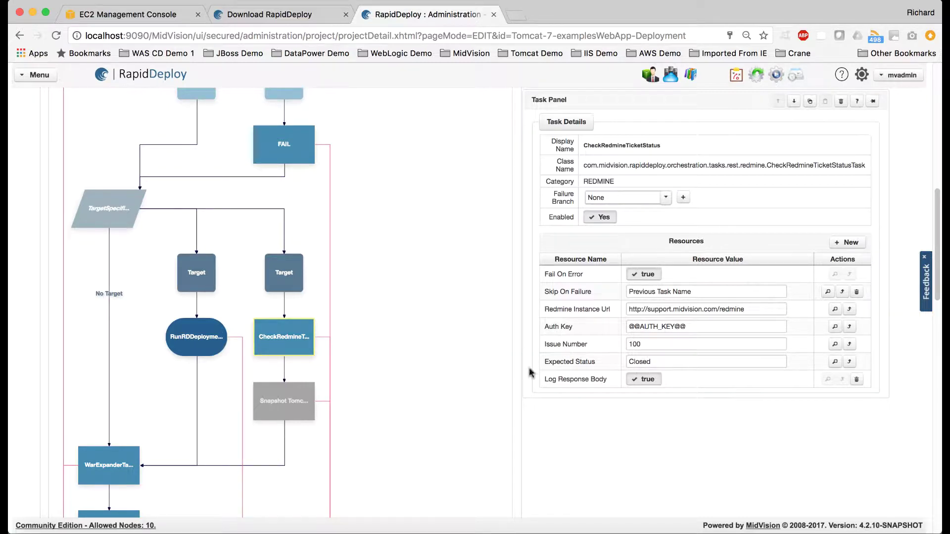
pyautogui.scroll(-2, 445, 373)
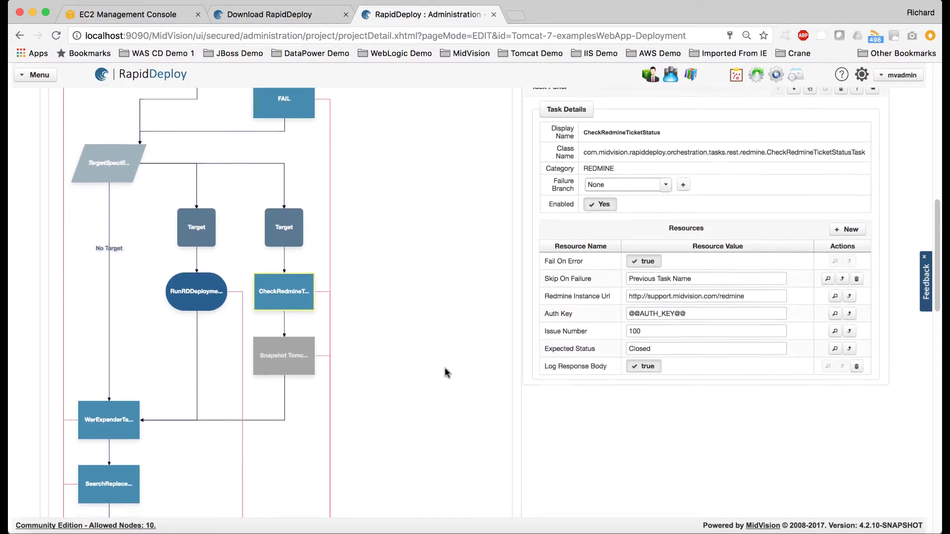
pyautogui.scroll(-3, 450, 371)
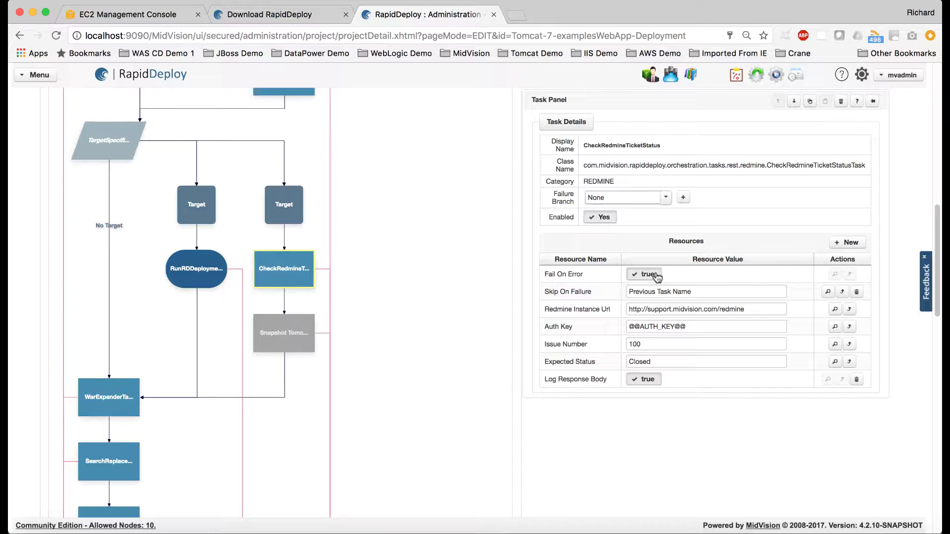
pyautogui.scroll(-4, 407, 378)
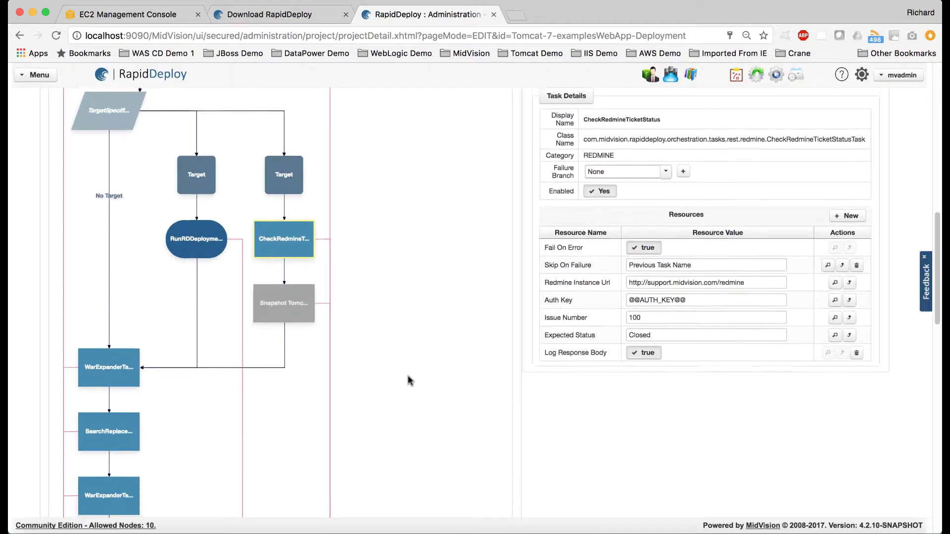
pyautogui.click(197, 205)
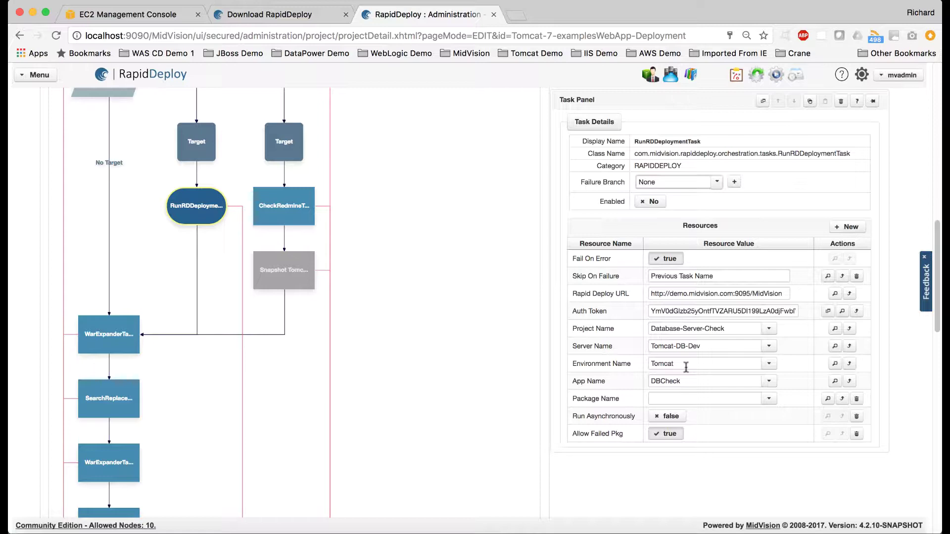
pyautogui.scroll(-3, 344, 370)
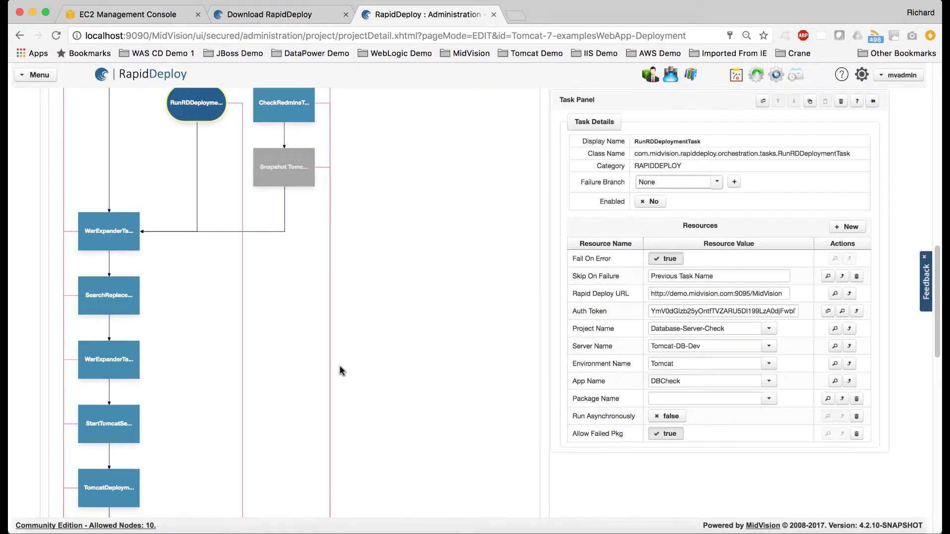
pyautogui.click(107, 293)
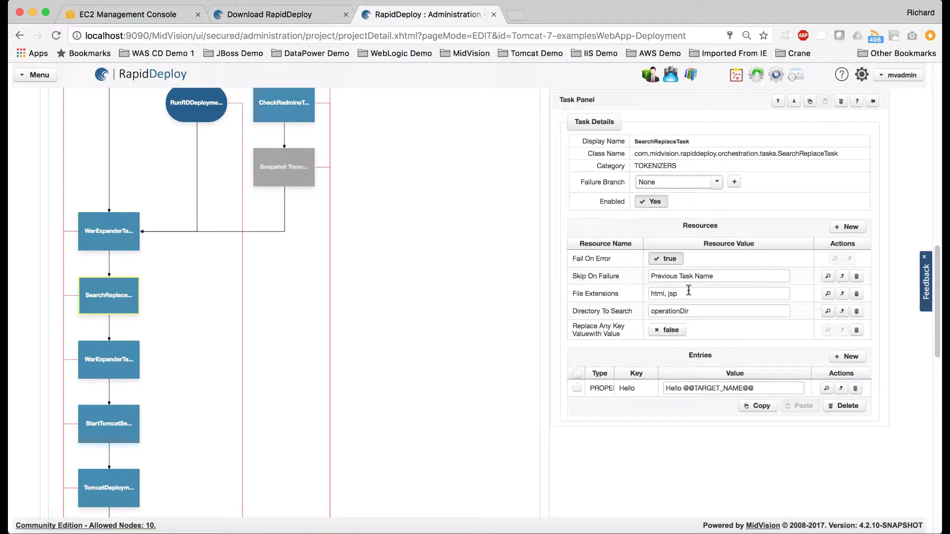
pyautogui.doubleClick(627, 389)
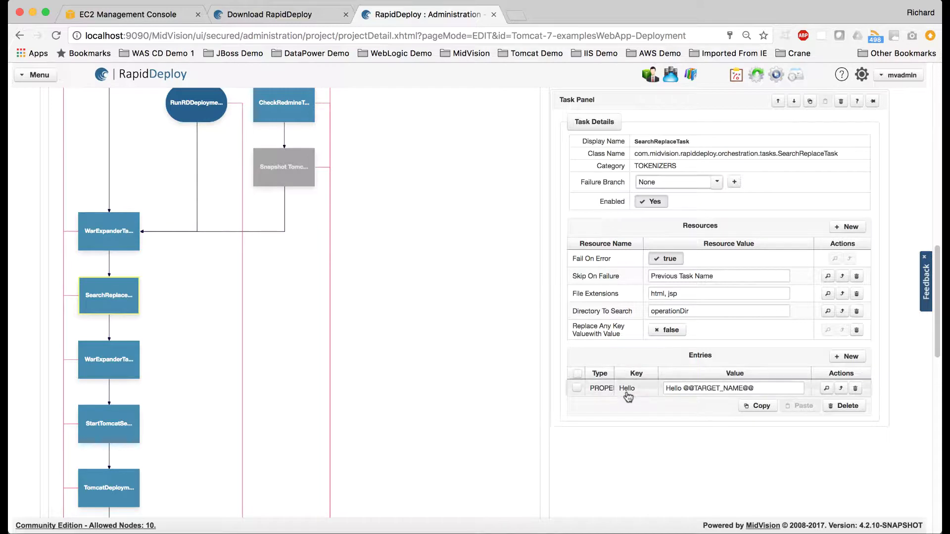
pyautogui.doubleClick(701, 389)
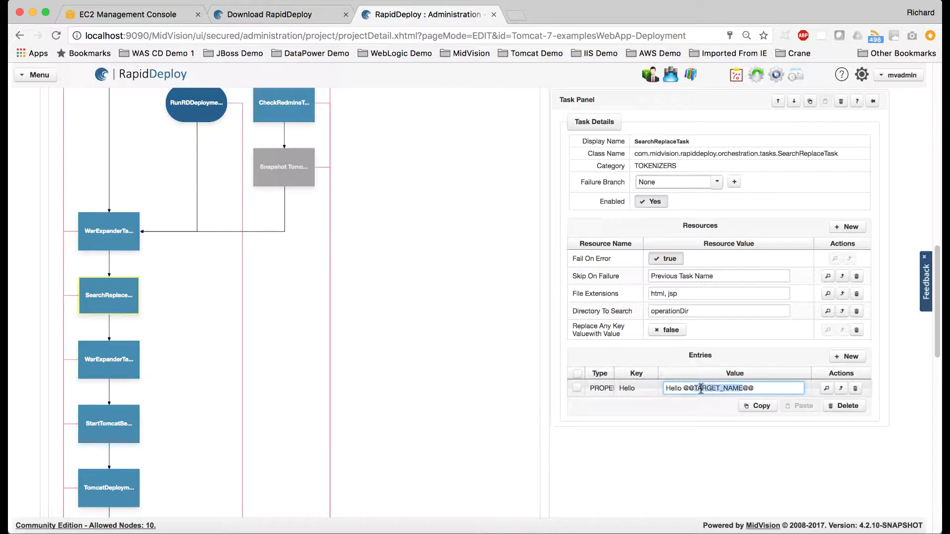
pyautogui.click(686, 388)
pyautogui.moveTo(686, 388); pyautogui.dragTo(756, 388)
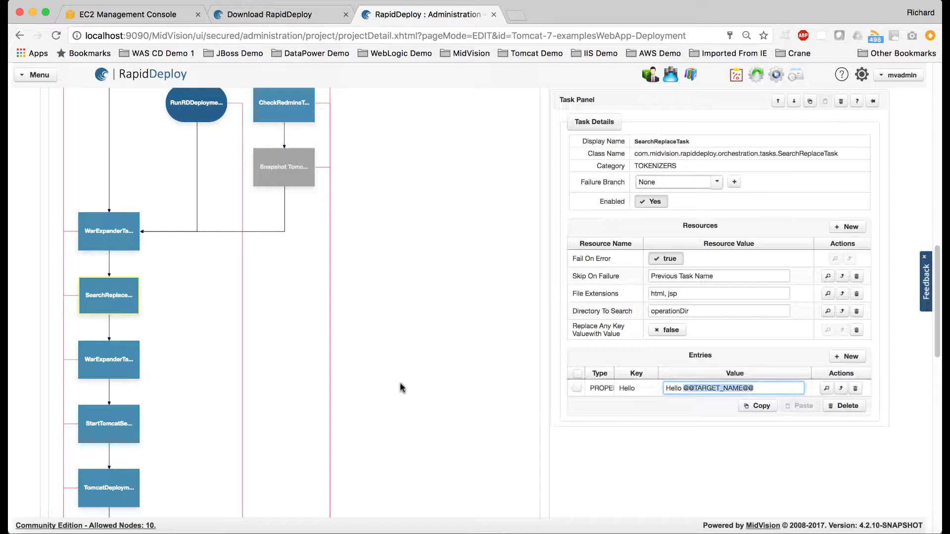
# Open the WarExpanderTask-Zip task below the search-and-replace task and examine its war file path and operation.
pyautogui.click(111, 364)
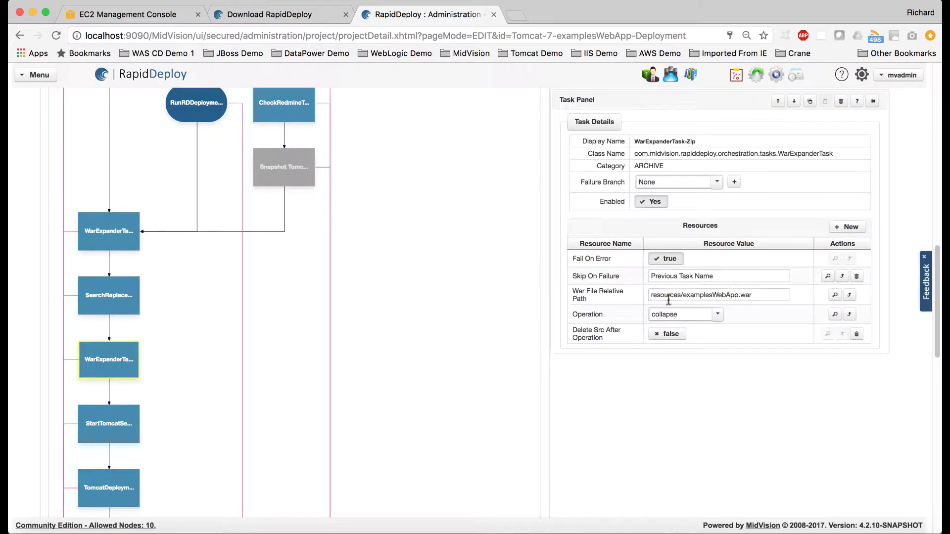
pyautogui.scroll(-3, 206, 417)
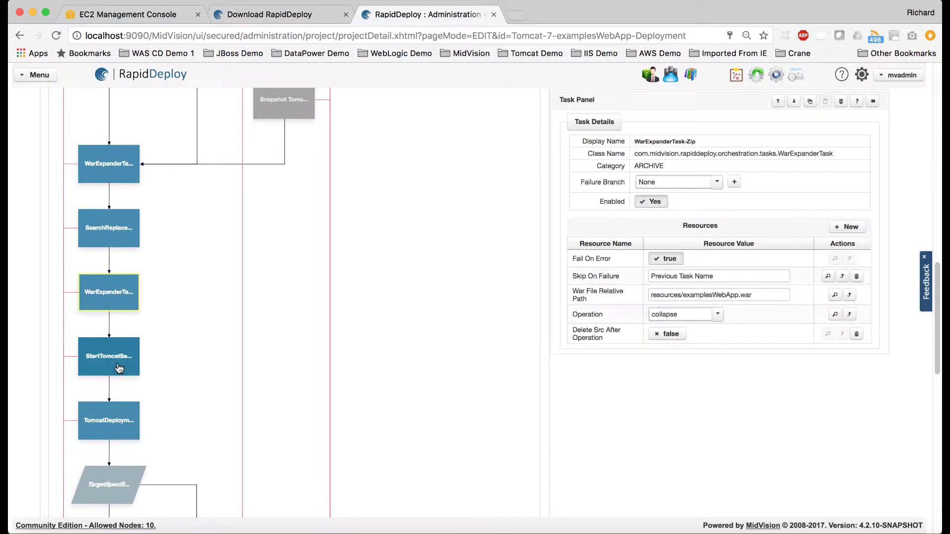
# Open the Tomcat deployment task below StartTomcatServer to examine its resources, and follow the remaining orchestration down to Finish and Fail.
pyautogui.scroll(-3, 182, 389)
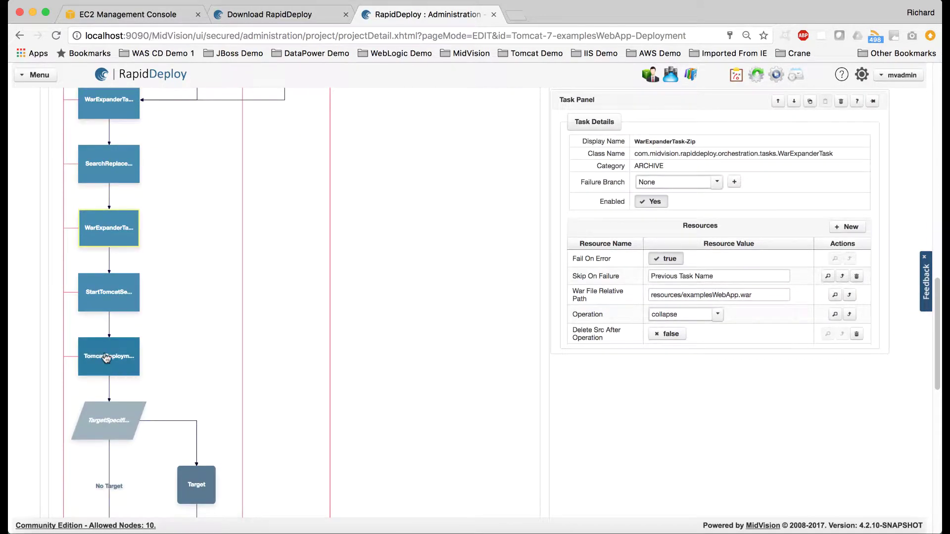
pyautogui.click(106, 356)
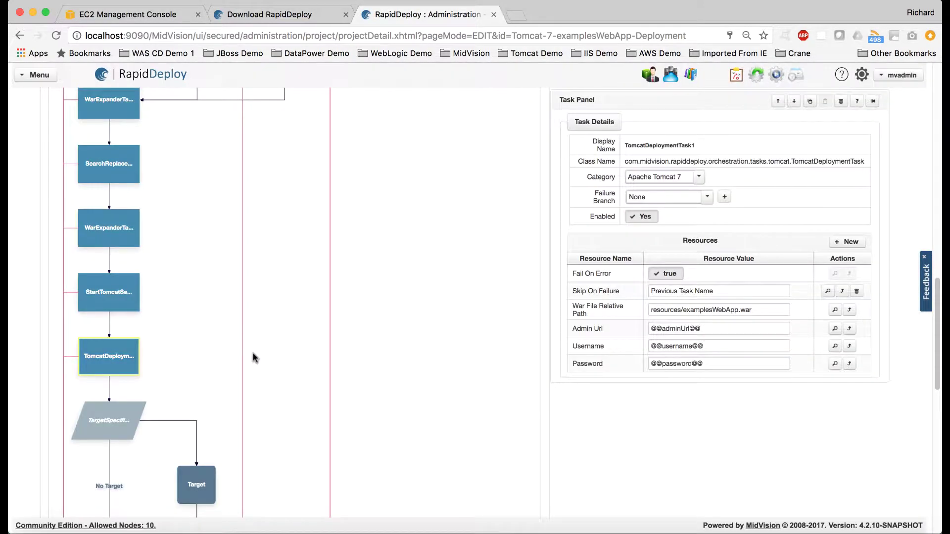
pyautogui.scroll(-2, 372, 391)
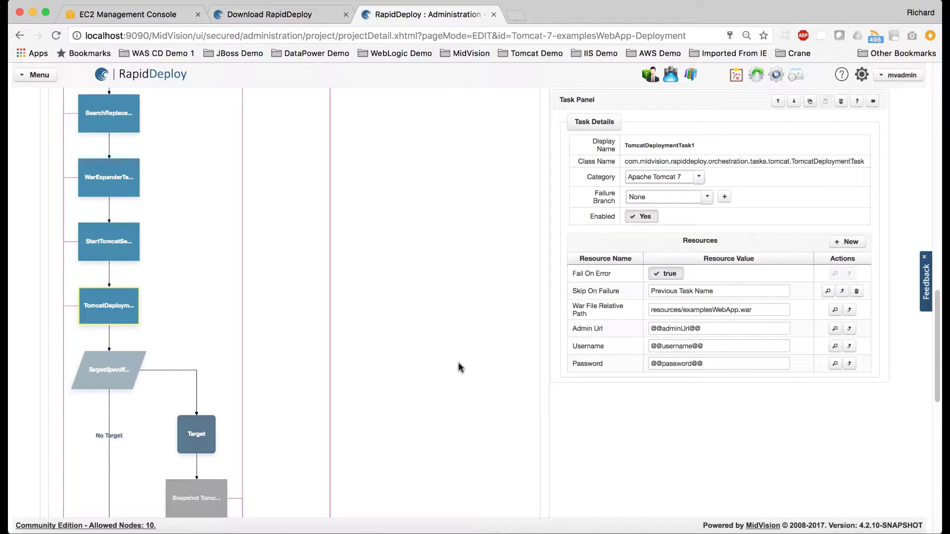
pyautogui.scroll(-10, 458, 368)
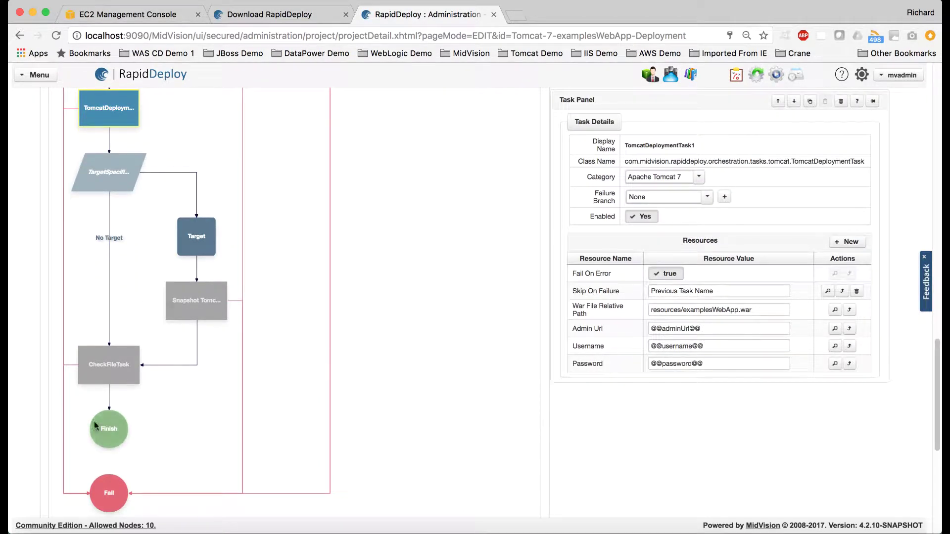
pyautogui.scroll(15, 248, 284)
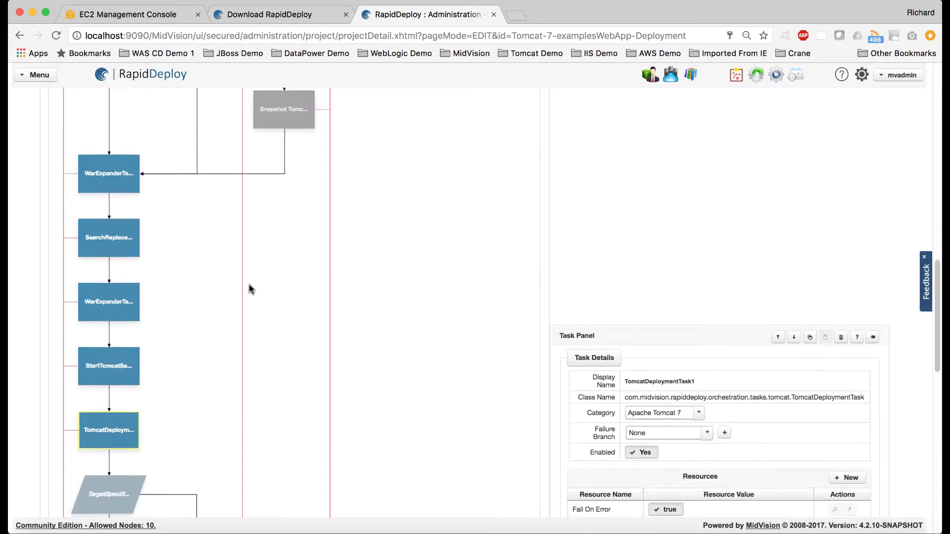
pyautogui.scroll(3, 249, 284)
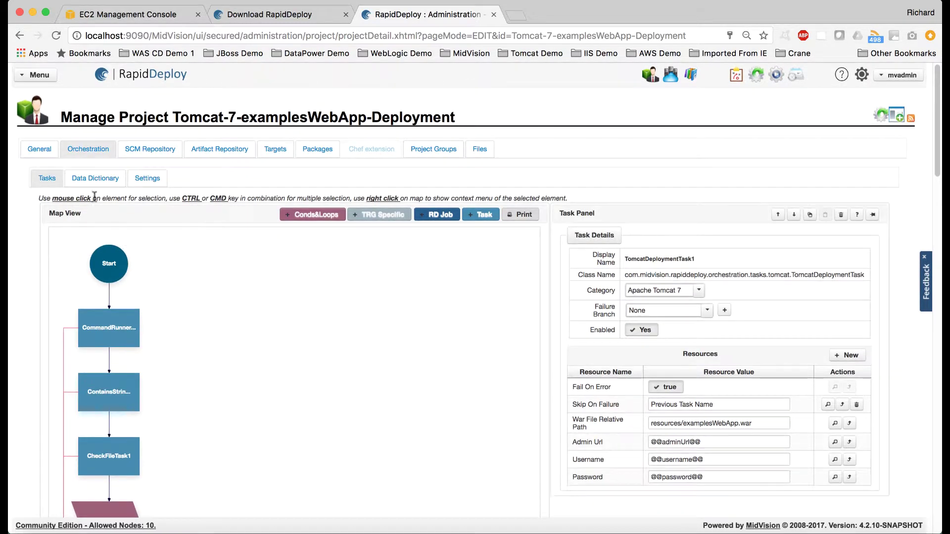
# Examine the project's data dictionary, its list of targets, and the dictionary entries of the Tomcat-Dev Tomcat7 target.
pyautogui.click(94, 180)
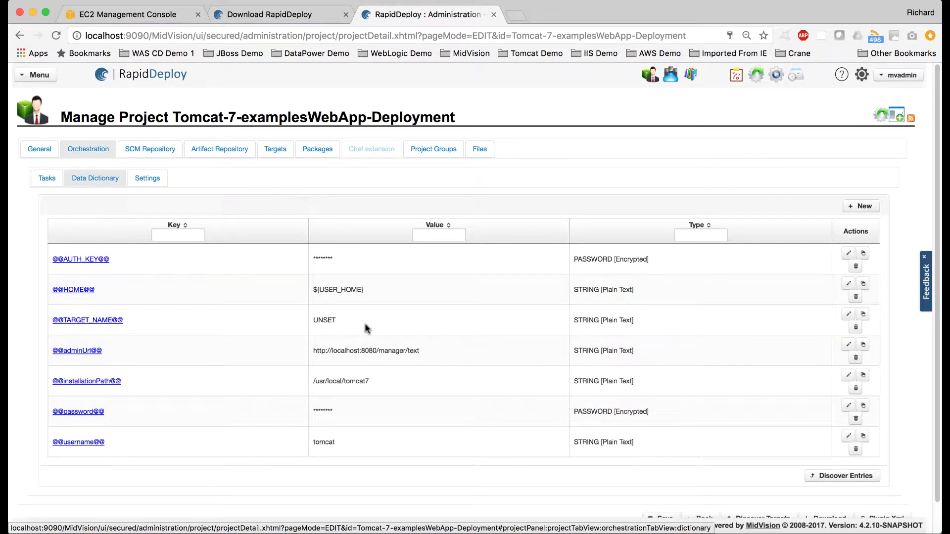
pyautogui.click(279, 152)
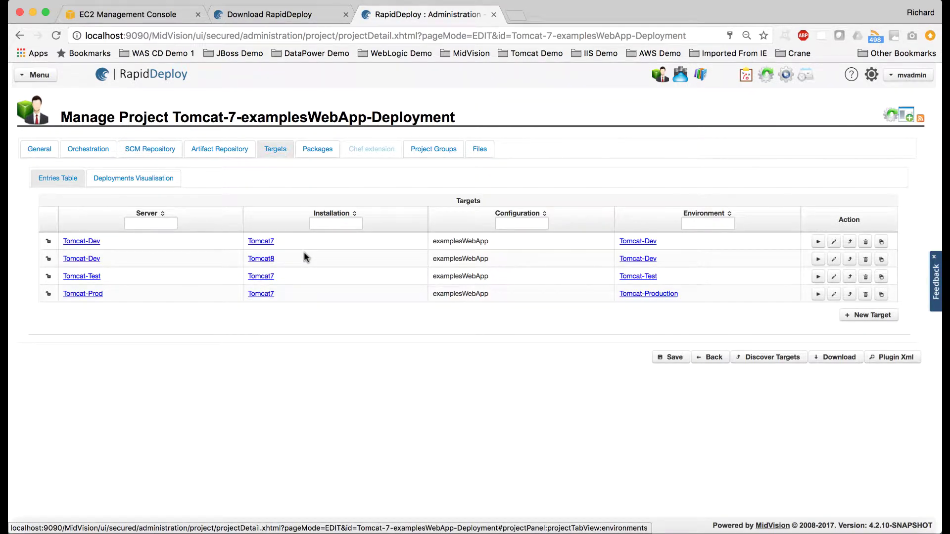
pyautogui.click(833, 242)
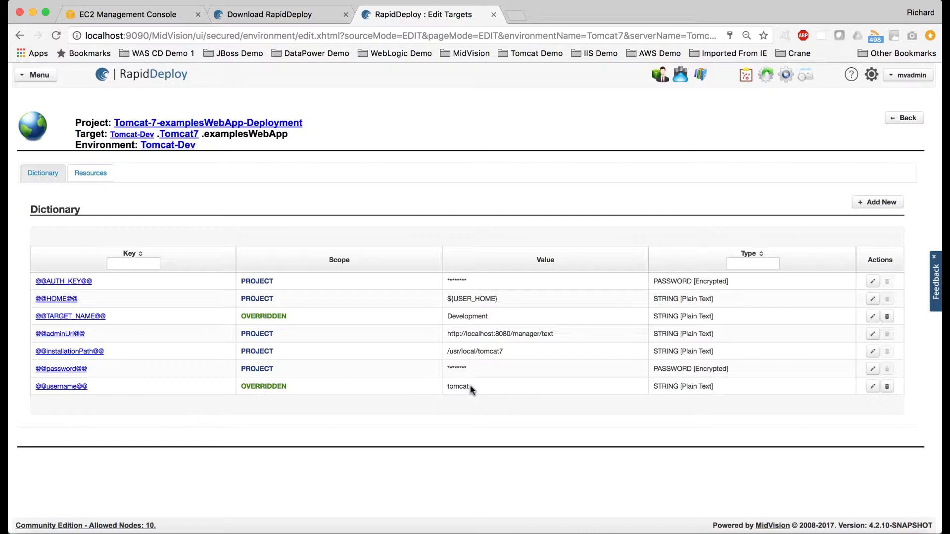
pyautogui.click(906, 122)
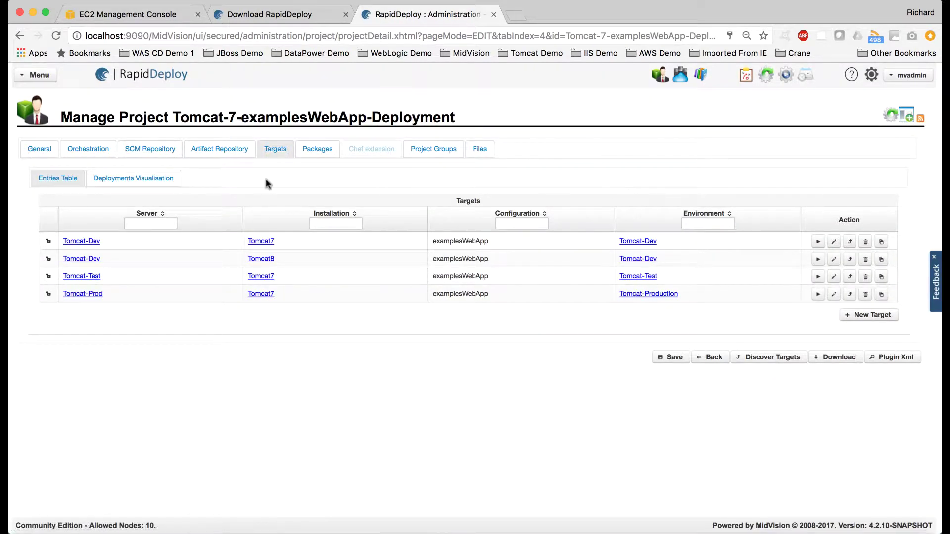
# Review the project's general plugin and resource lists, and examine the HTTP File Library settings of the examplesWebApp-Application-War-File resource.
pyautogui.click(43, 151)
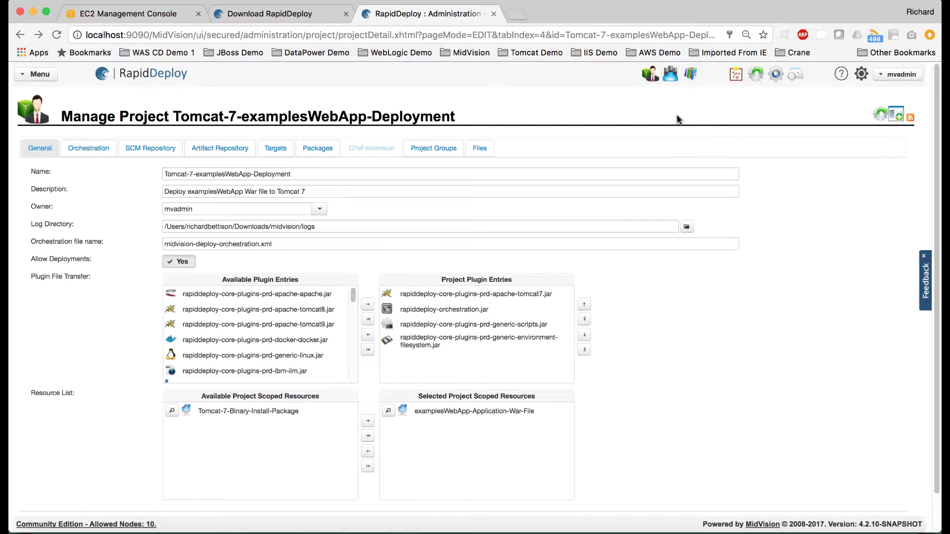
pyautogui.click(691, 79)
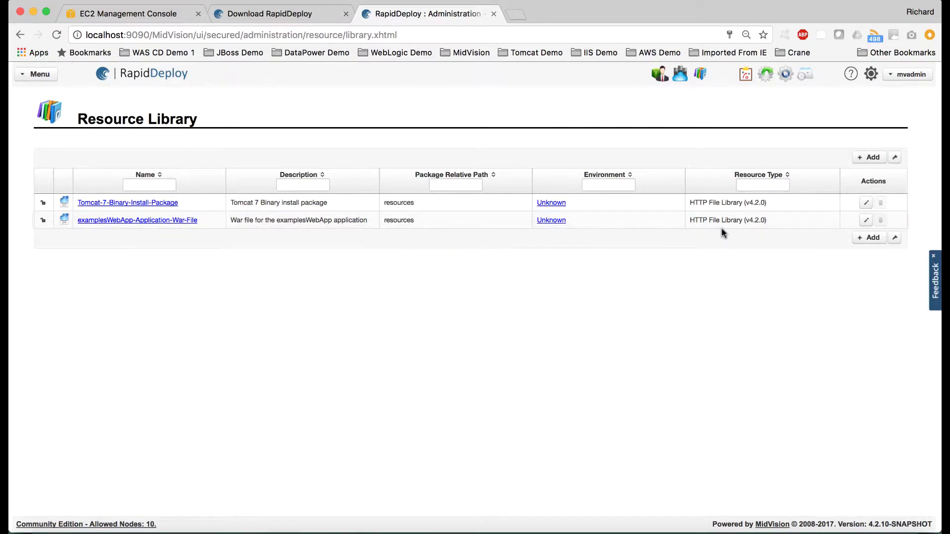
pyautogui.click(866, 220)
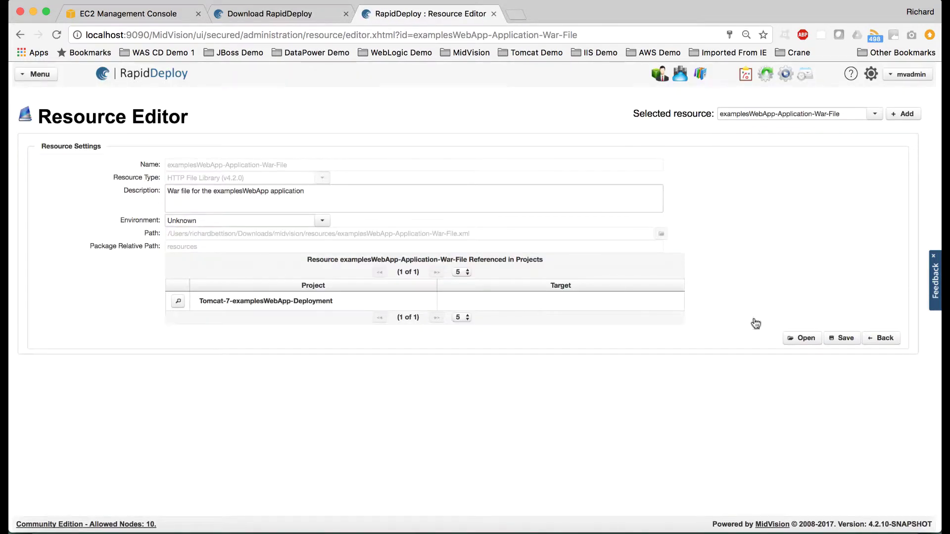
pyautogui.click(801, 338)
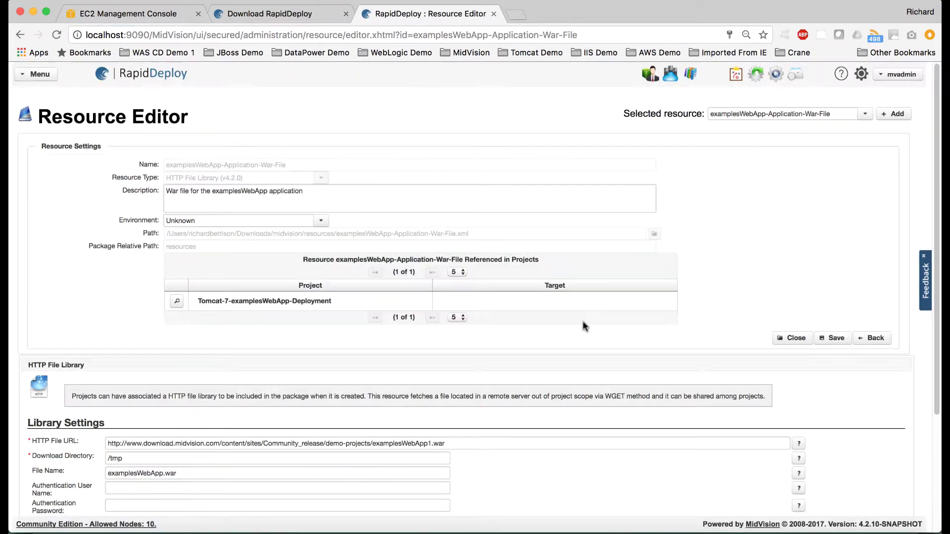
pyautogui.scroll(-2, 583, 325)
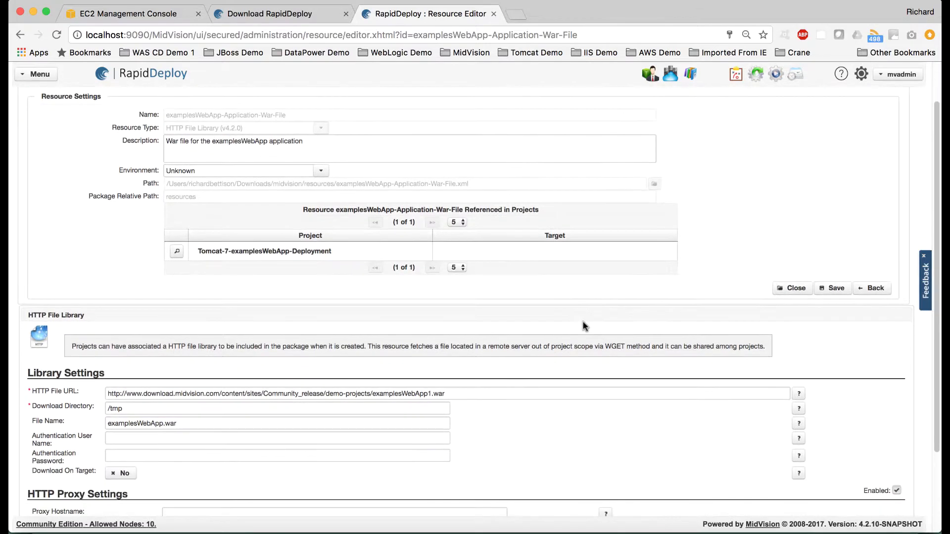
pyautogui.doubleClick(356, 394)
pyautogui.tripleClick(355, 394)
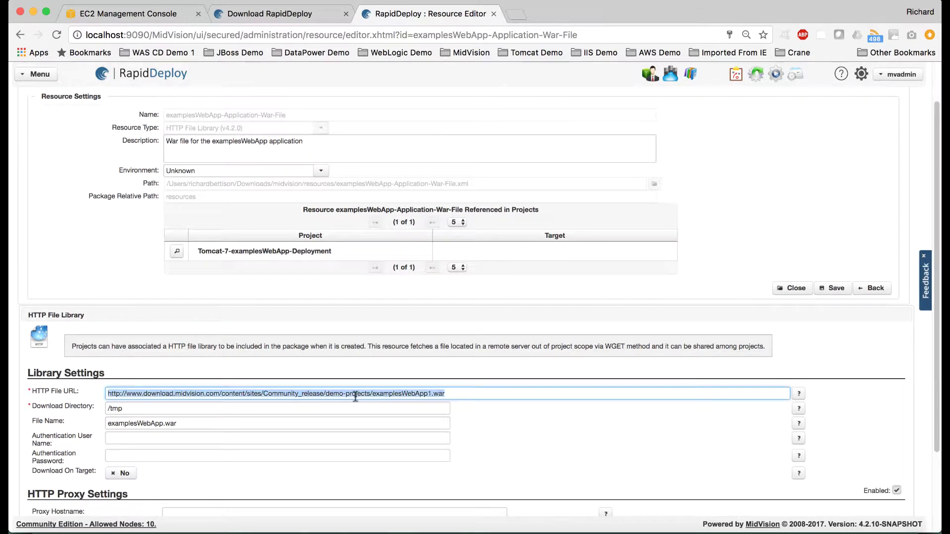
pyautogui.scroll(-3, 356, 398)
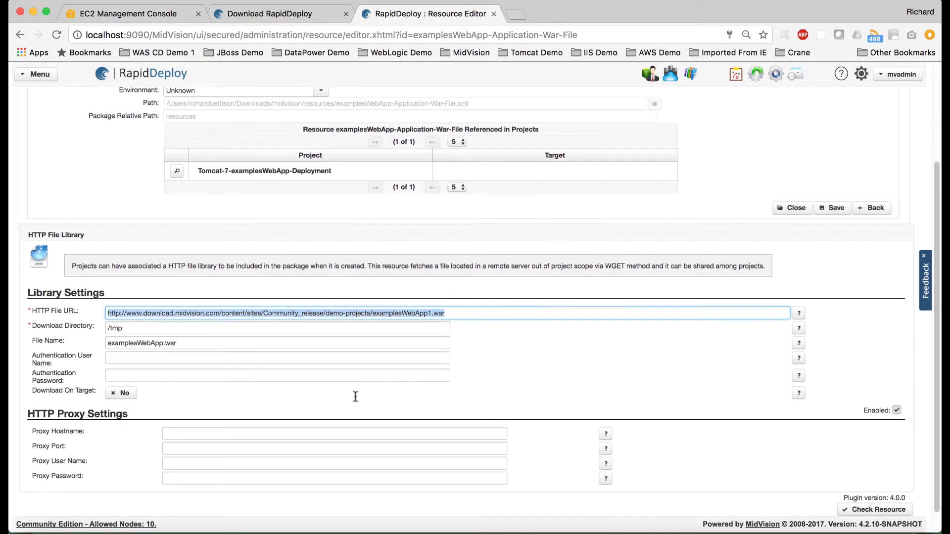
pyautogui.scroll(5, 355, 398)
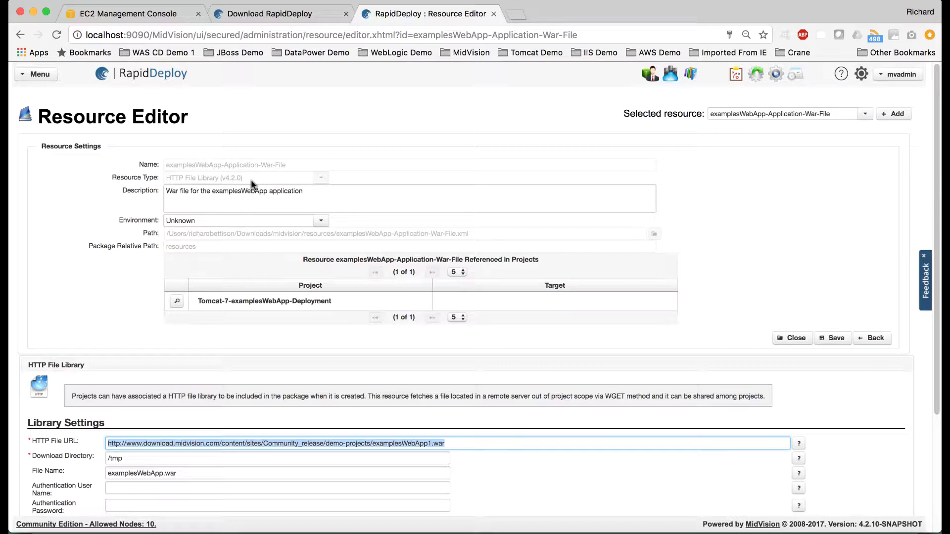
# Create a deployment package in the build store of the Tomcat-7-examplesWebApp-Deployment project.
pyautogui.click(652, 75)
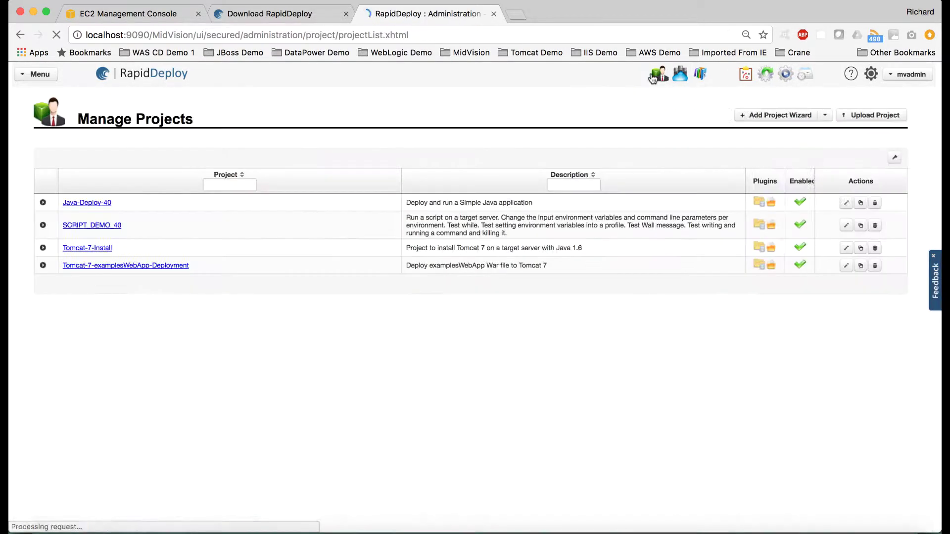
pyautogui.click(115, 266)
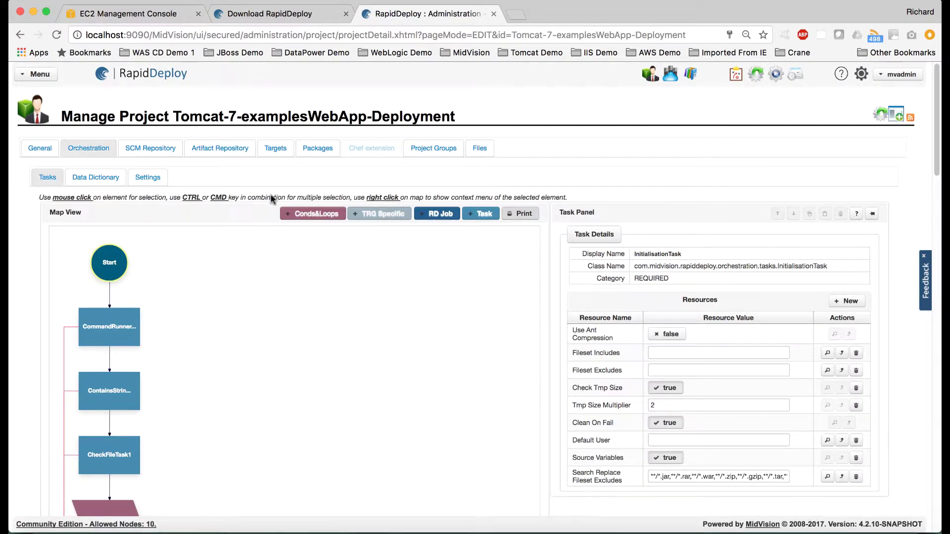
pyautogui.click(311, 156)
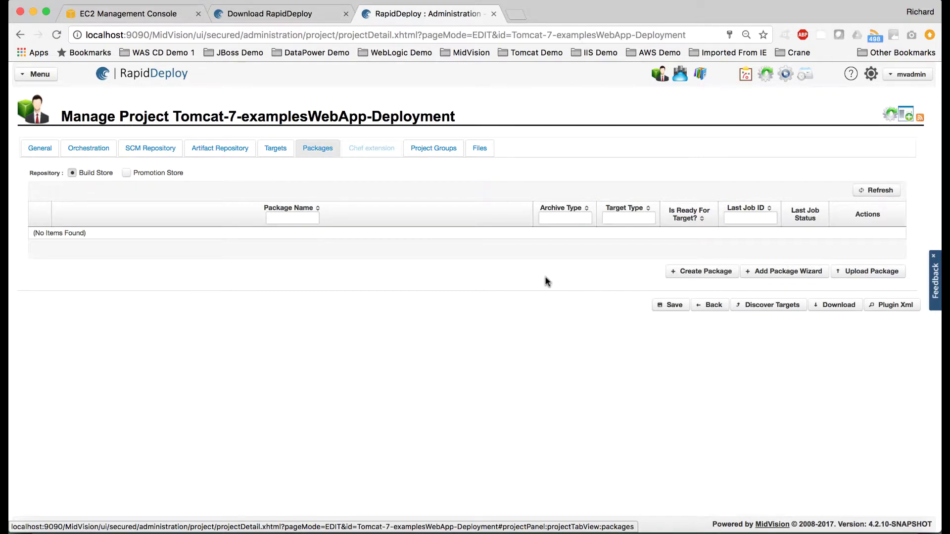
pyautogui.click(676, 271)
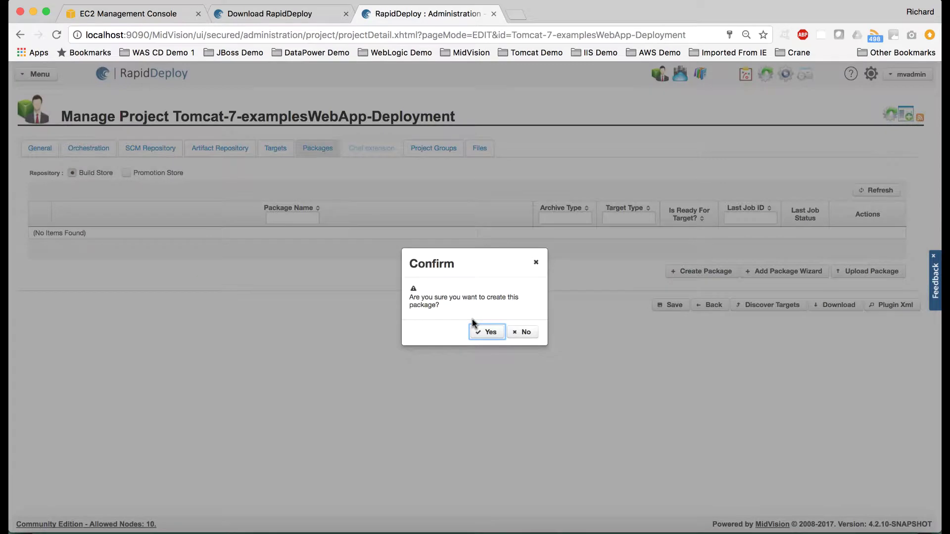
pyautogui.click(485, 331)
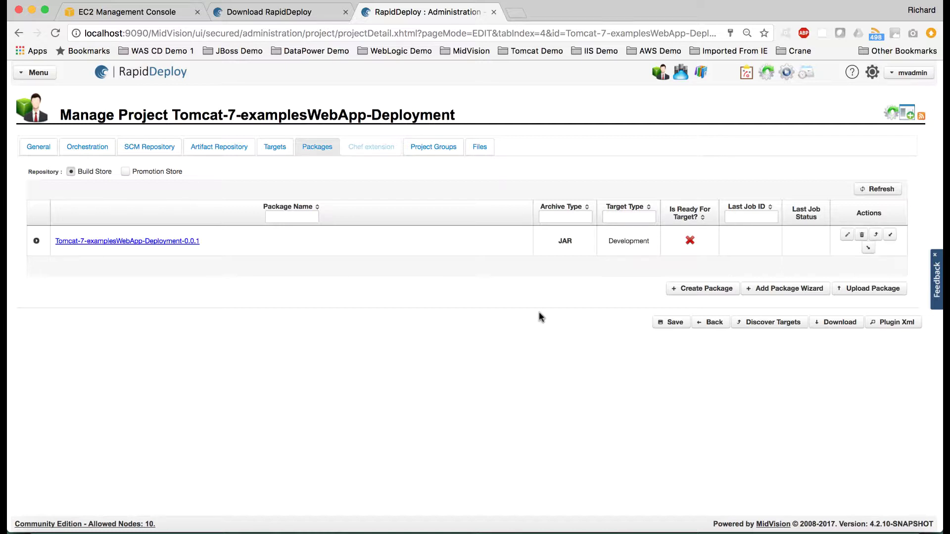
pyautogui.click(275, 148)
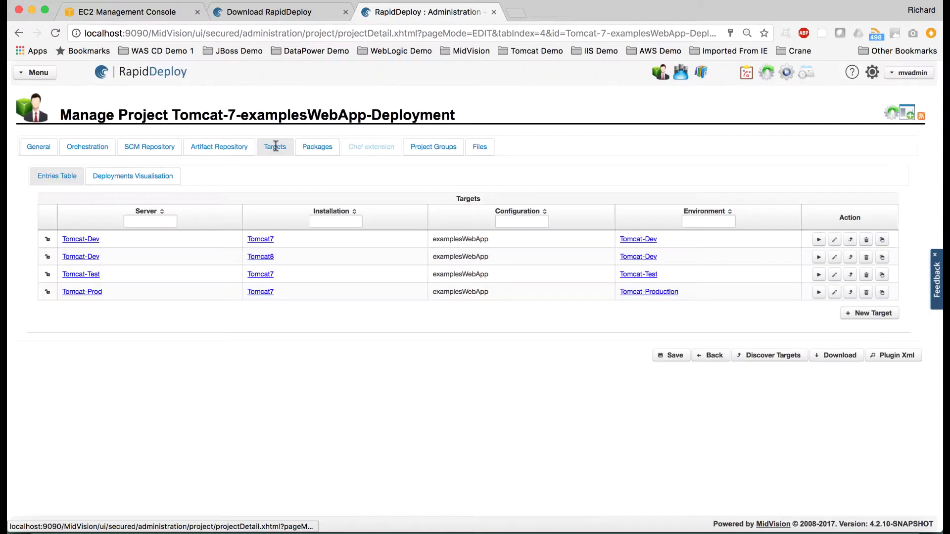
pyautogui.click(833, 258)
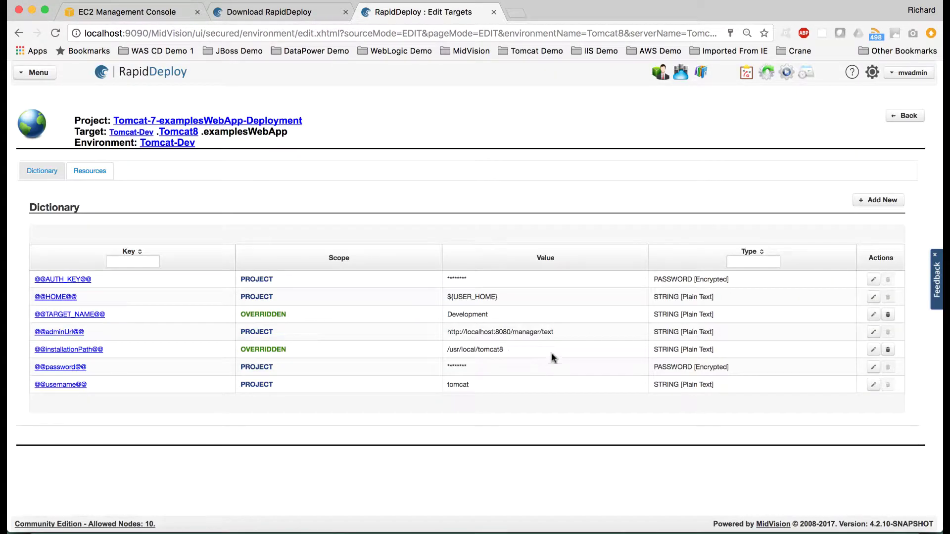
pyautogui.click(873, 315)
pyautogui.click(473, 311)
pyautogui.write('-')
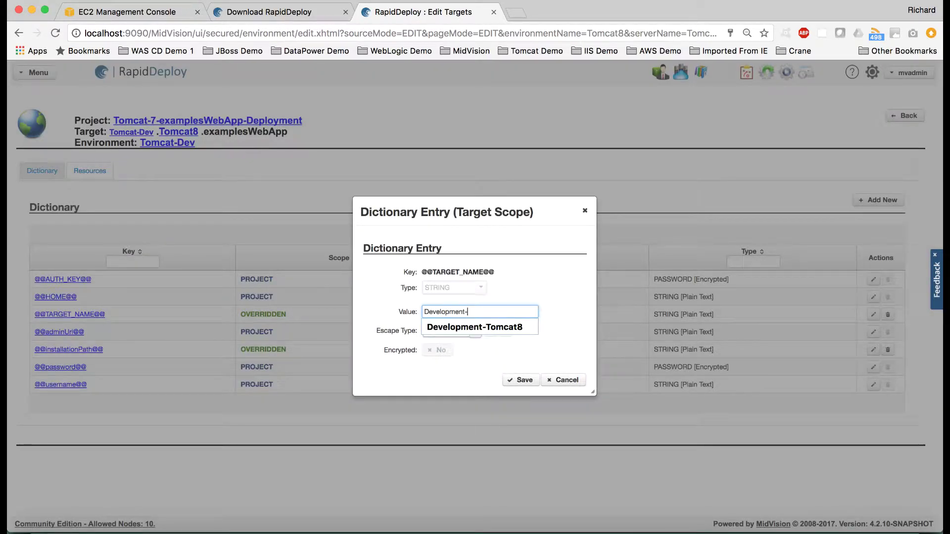
pyautogui.press('Down')
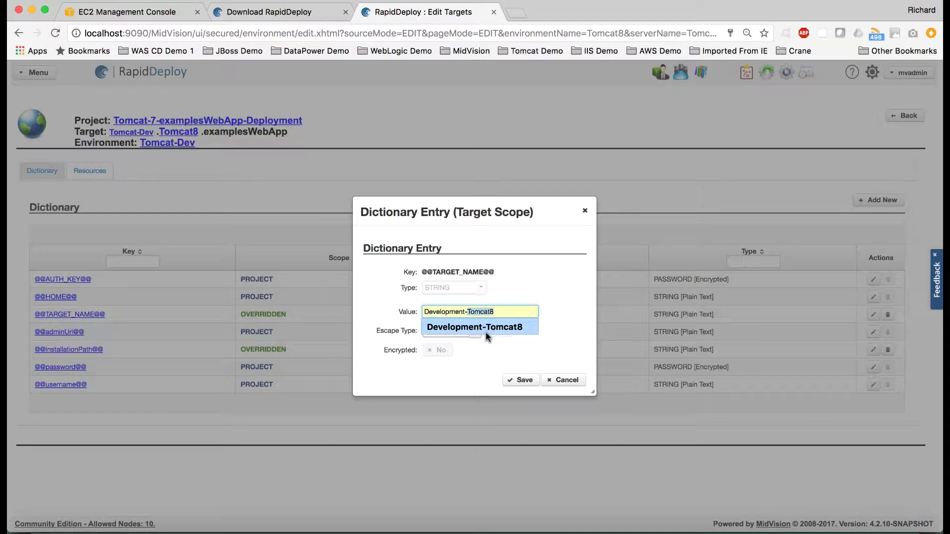
pyautogui.press('Return')
pyautogui.click(520, 380)
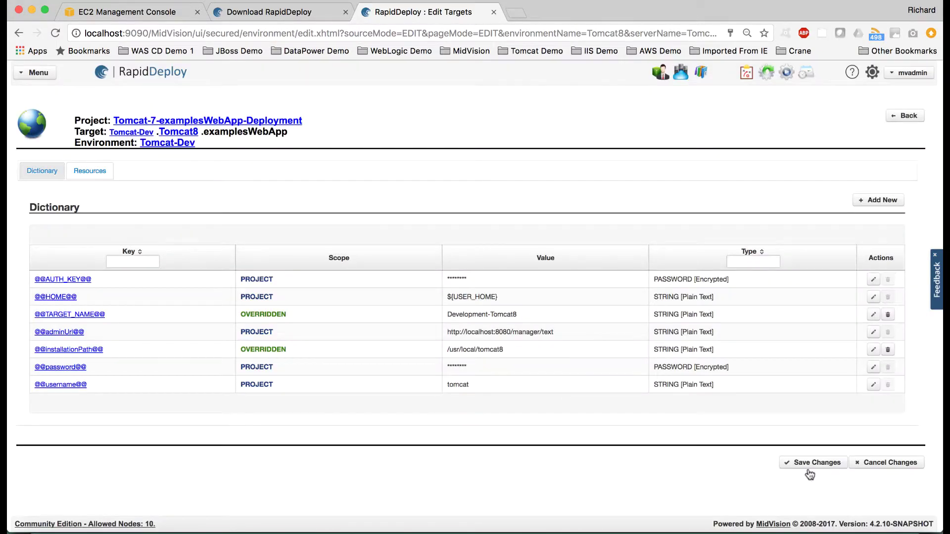
pyautogui.click(815, 465)
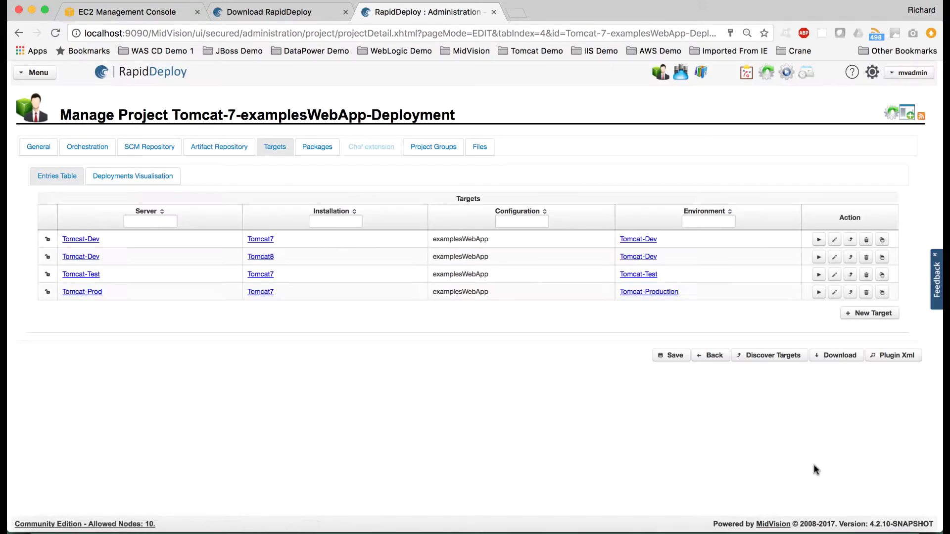
# Create a second deployment package for the project with the updated target dictionary.
pyautogui.click(321, 151)
pyautogui.click(707, 290)
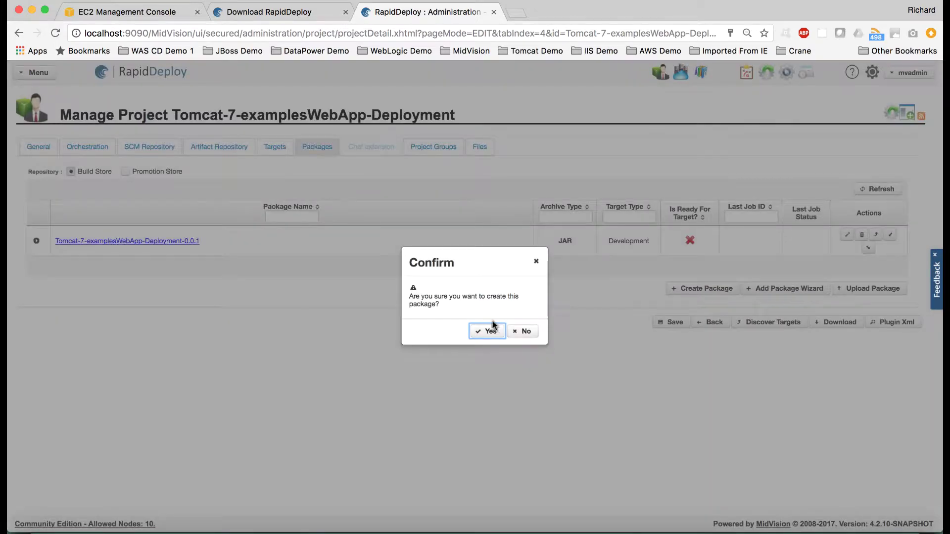
pyautogui.click(491, 330)
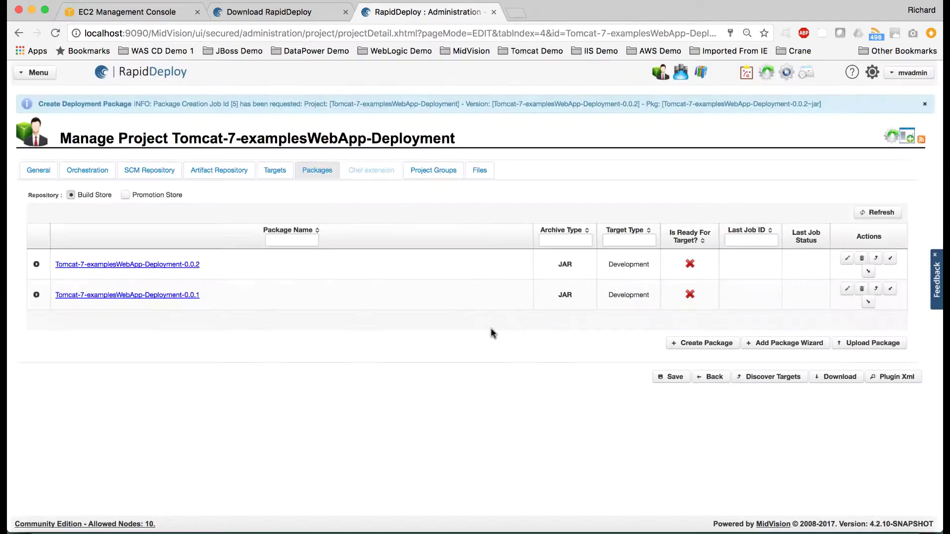
# Compare package version 0.0.1 with 0.0.2 side by side and examine the differences in MANIFEST.MF.
pyautogui.click(891, 290)
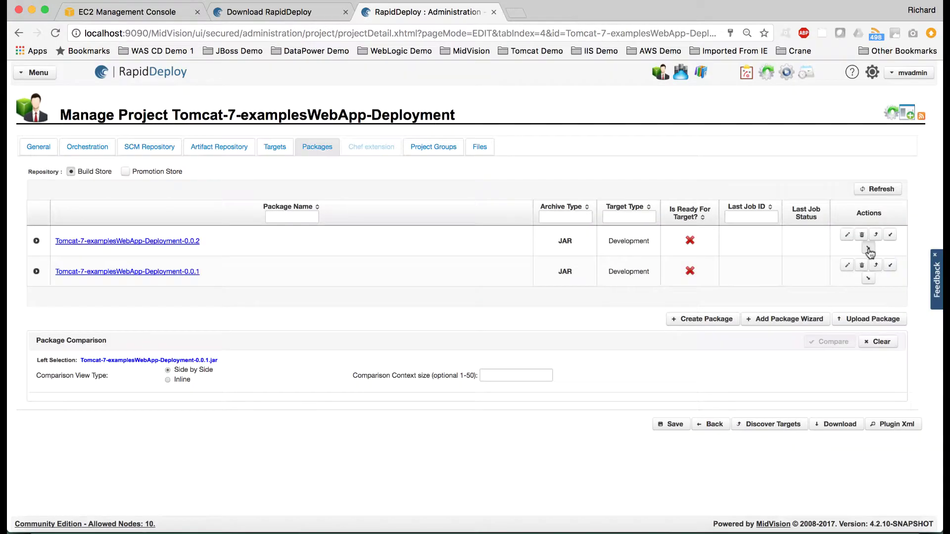
pyautogui.click(868, 248)
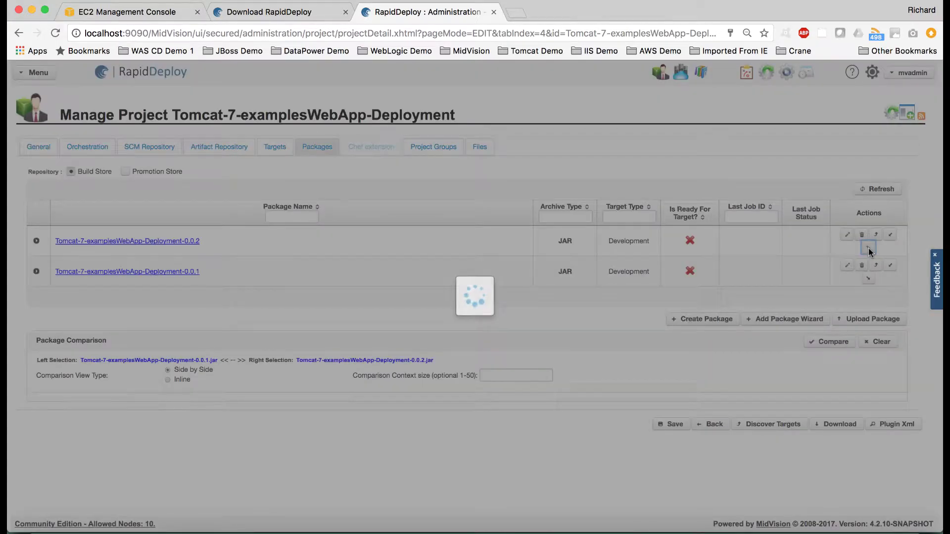
pyautogui.click(827, 343)
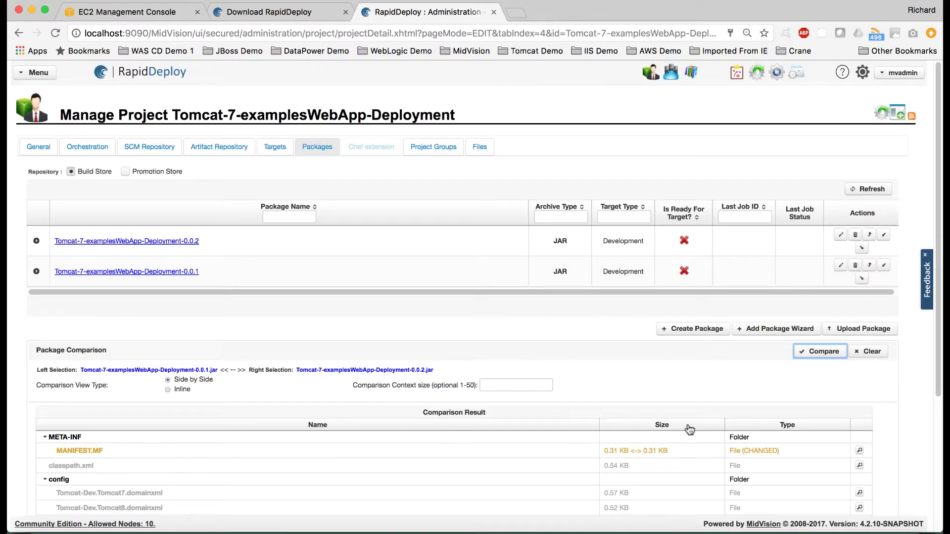
pyautogui.scroll(-5, 690, 429)
pyautogui.click(859, 281)
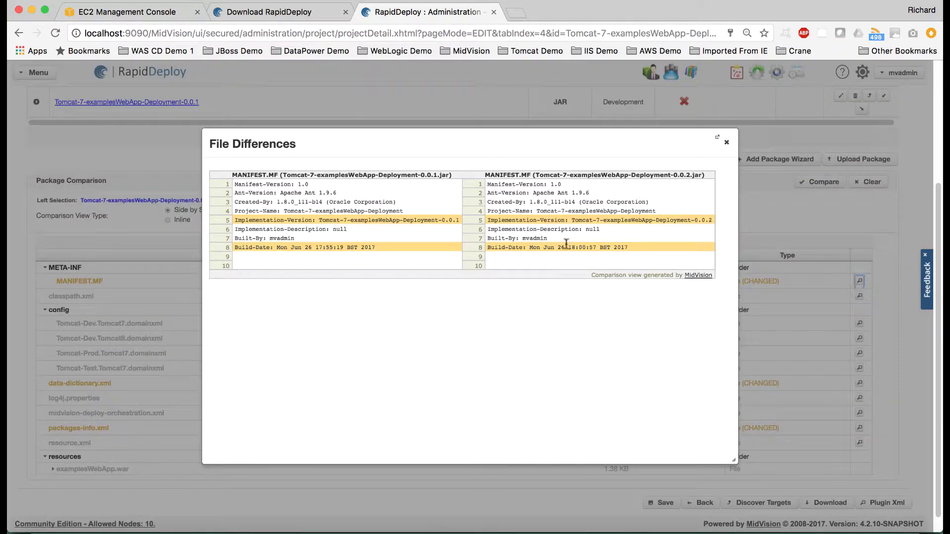
# Expand examplesWebApp.war in the package comparison and examine the side-by-side differences in data-dictionary.xml in the enlarged view.
pyautogui.click(726, 142)
pyautogui.scroll(-1, 706, 292)
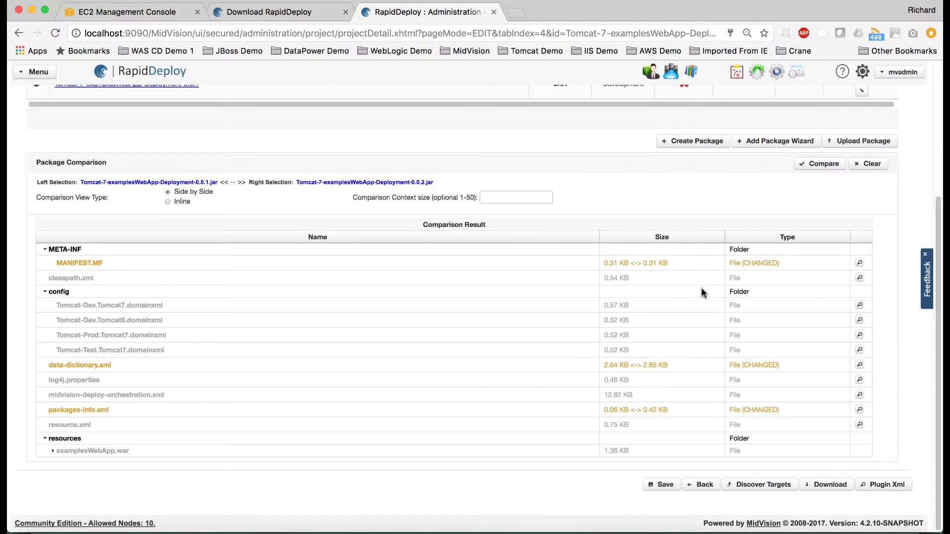
pyautogui.click(53, 452)
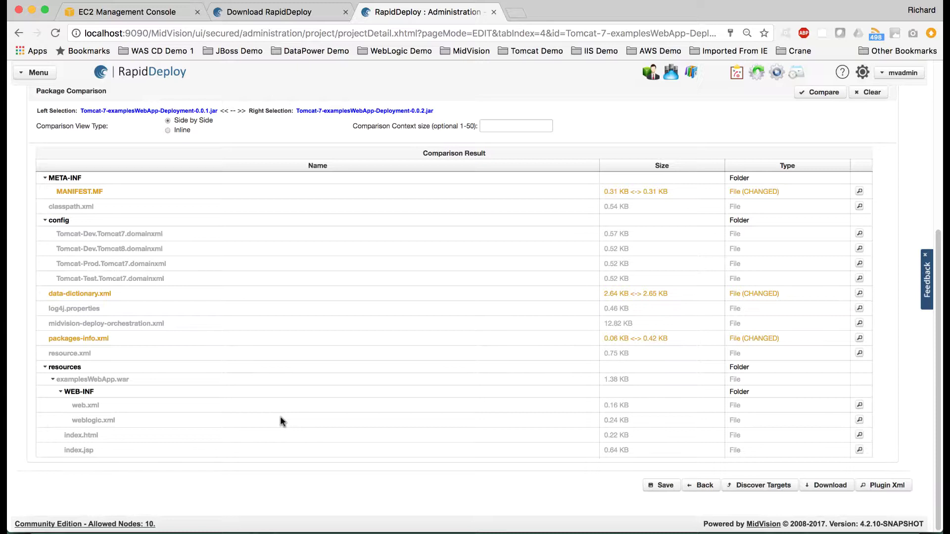
pyautogui.click(860, 295)
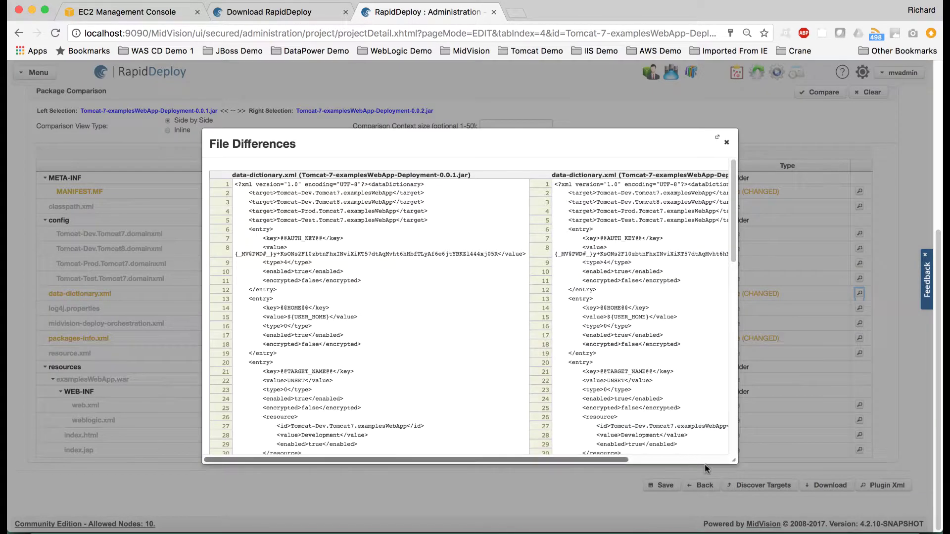
pyautogui.click(718, 137)
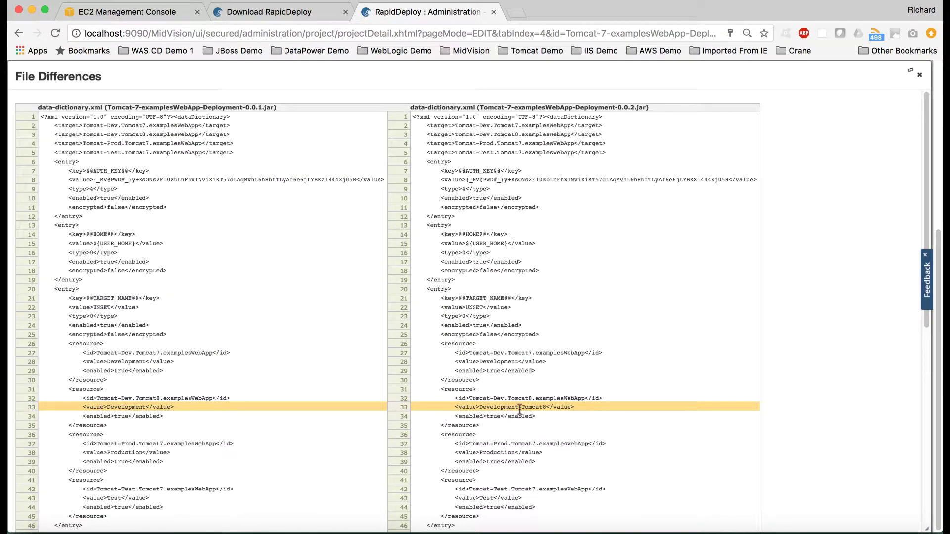
pyautogui.click(919, 76)
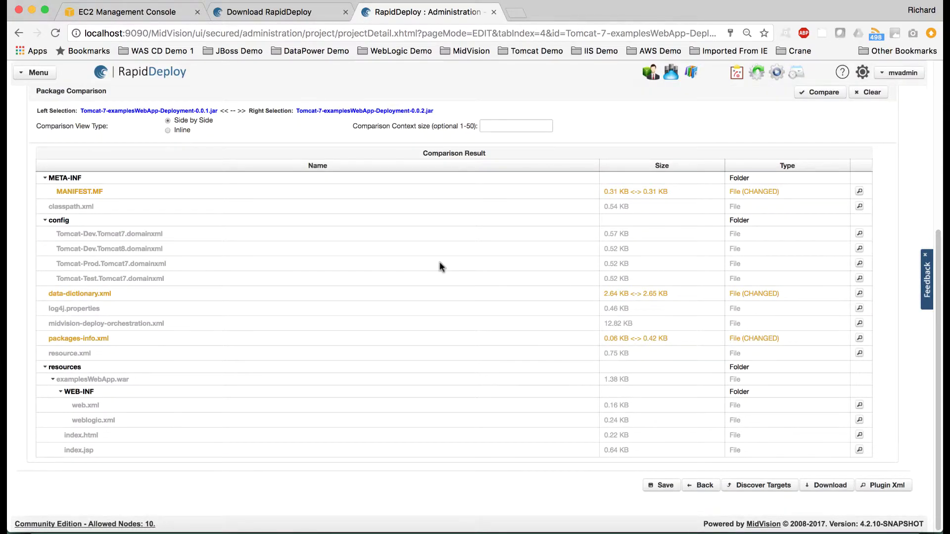
pyautogui.scroll(5, 439, 262)
pyautogui.scroll(1, 440, 263)
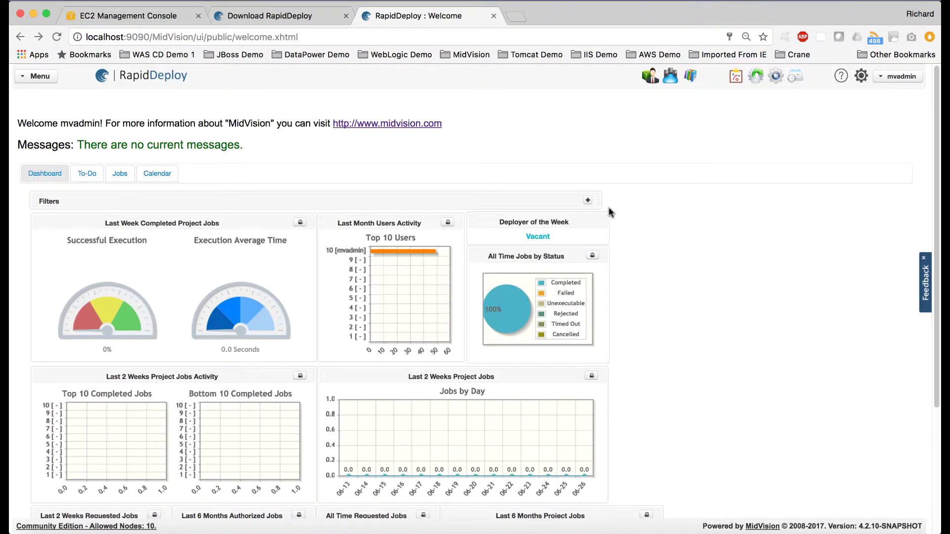
# Open the Tomcat-Dev-To-Prod-LATEST-Version job plan and examine its pipeline from the Tomcat-Dev jobs through the Tomcat-Test and promotion jobs.
pyautogui.click(736, 78)
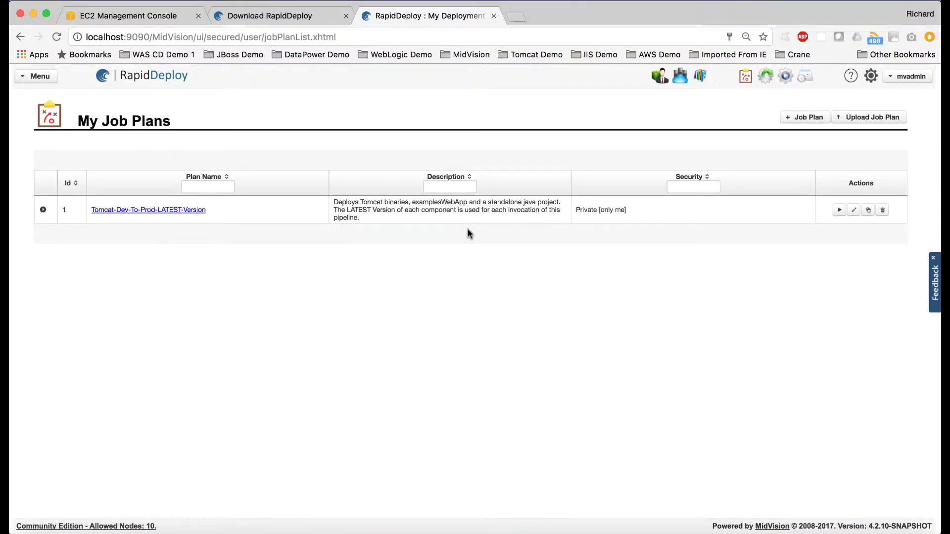
pyautogui.click(145, 213)
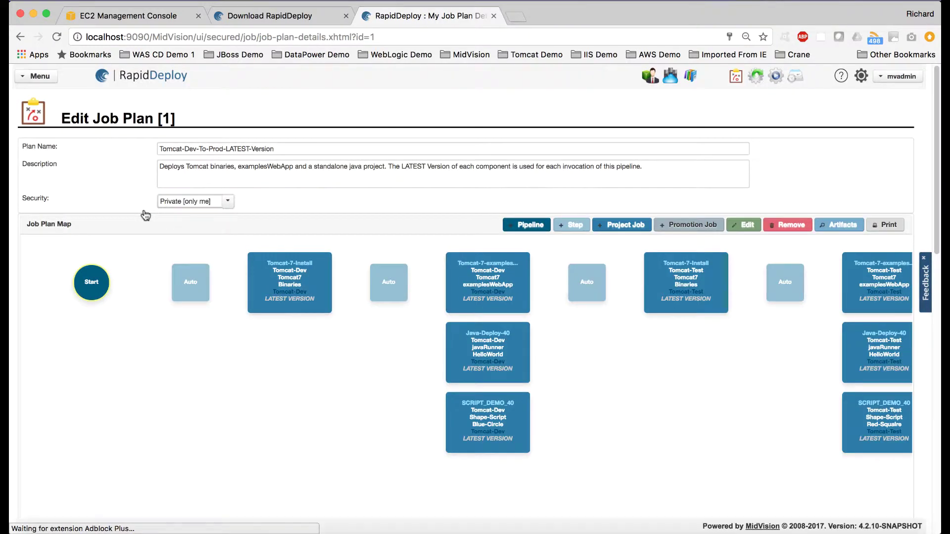
pyautogui.scroll(-1, 206, 320)
pyautogui.scroll(-2, 206, 319)
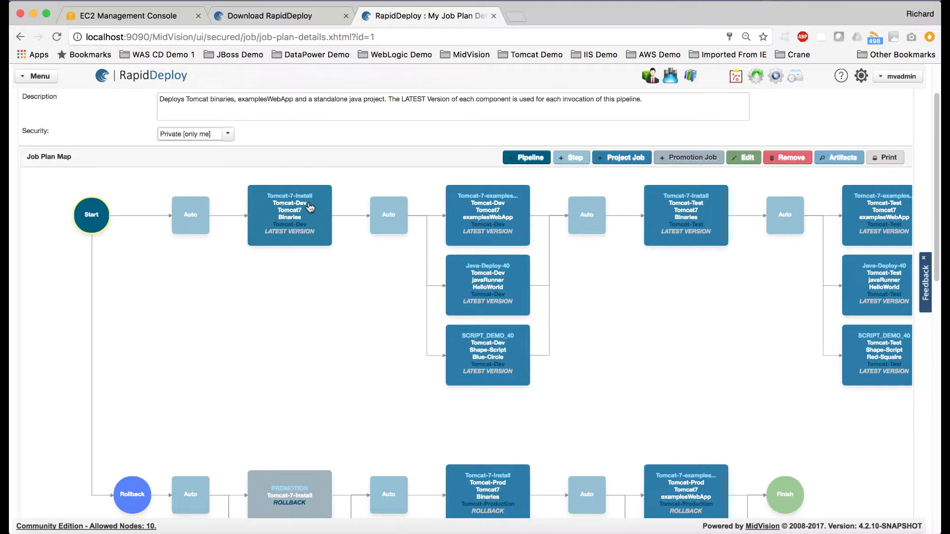
pyautogui.moveTo(307, 207)
pyautogui.moveTo(498, 202)
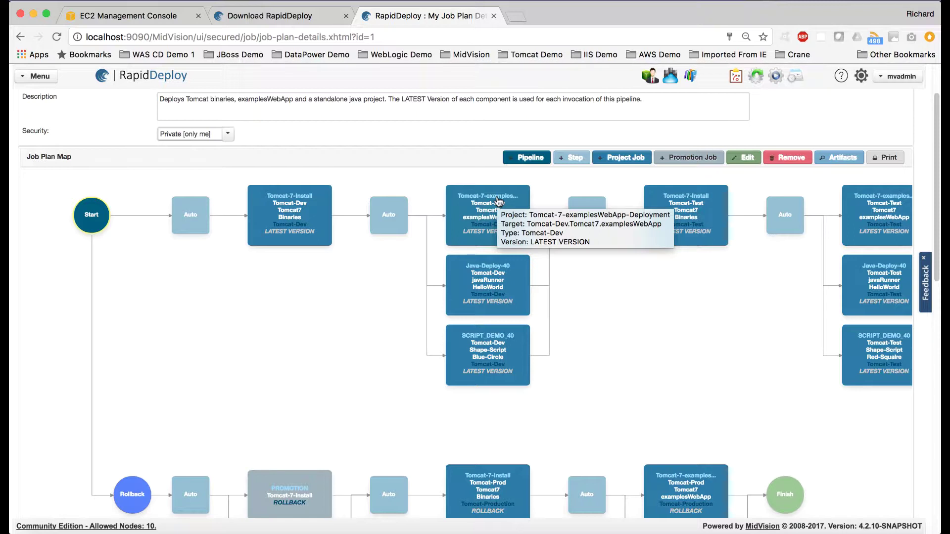
pyautogui.moveTo(484, 277)
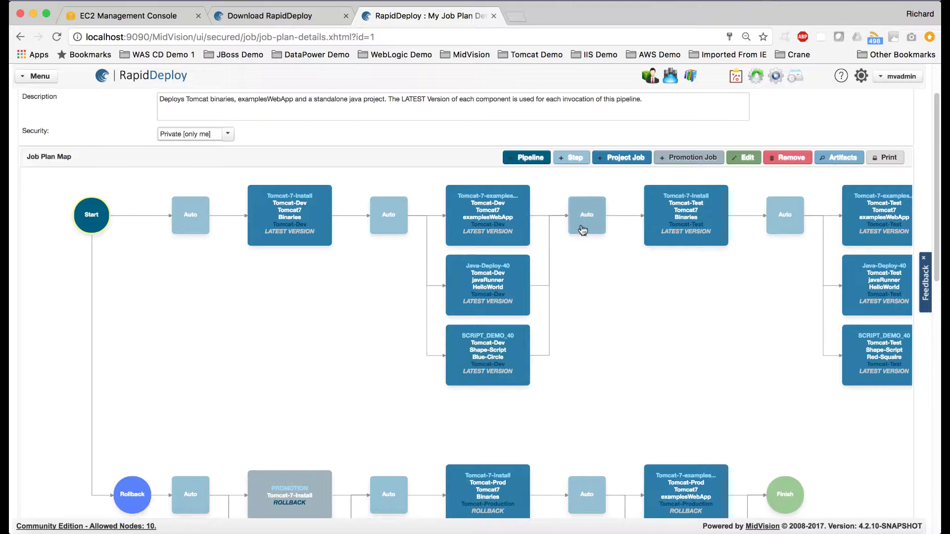
pyautogui.hscroll(3, 594, 272)
pyautogui.hscroll(6, 594, 272)
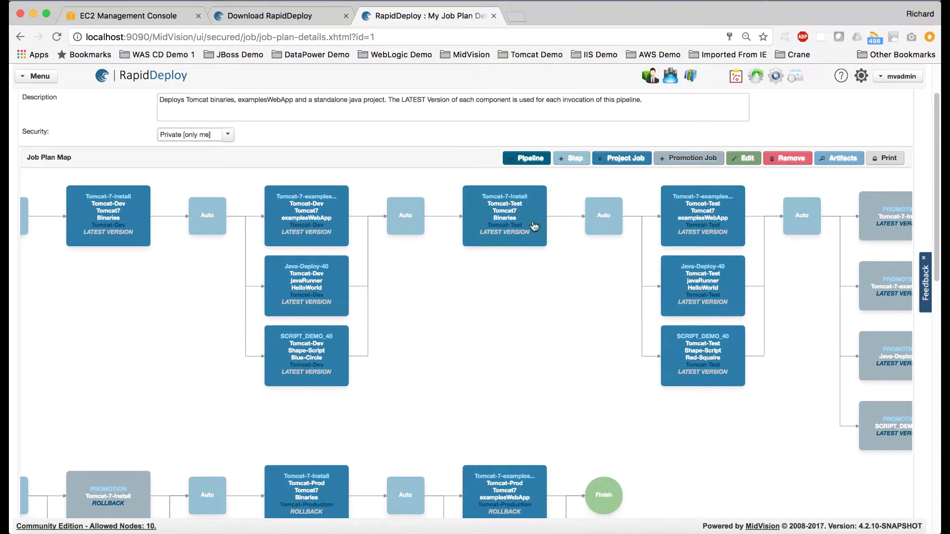
pyautogui.hscroll(4, 562, 381)
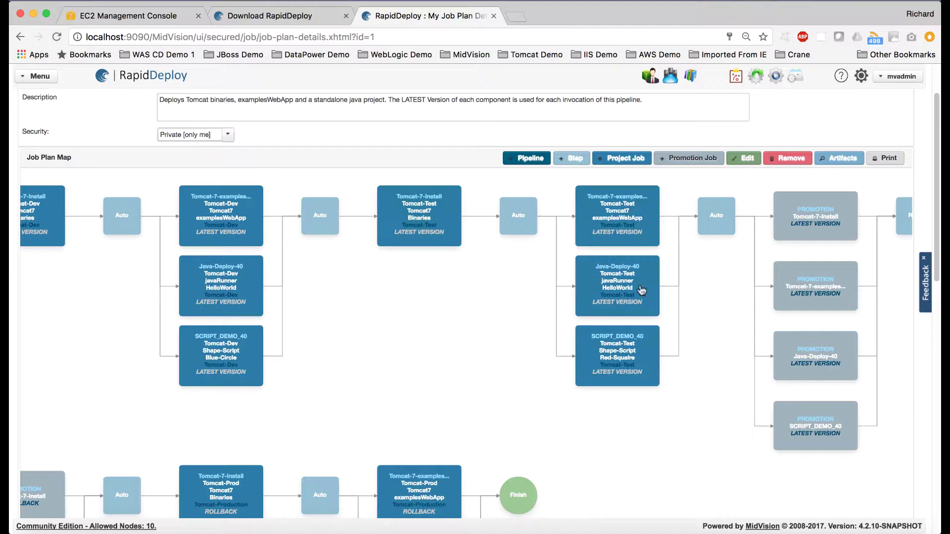
pyautogui.hscroll(8, 643, 388)
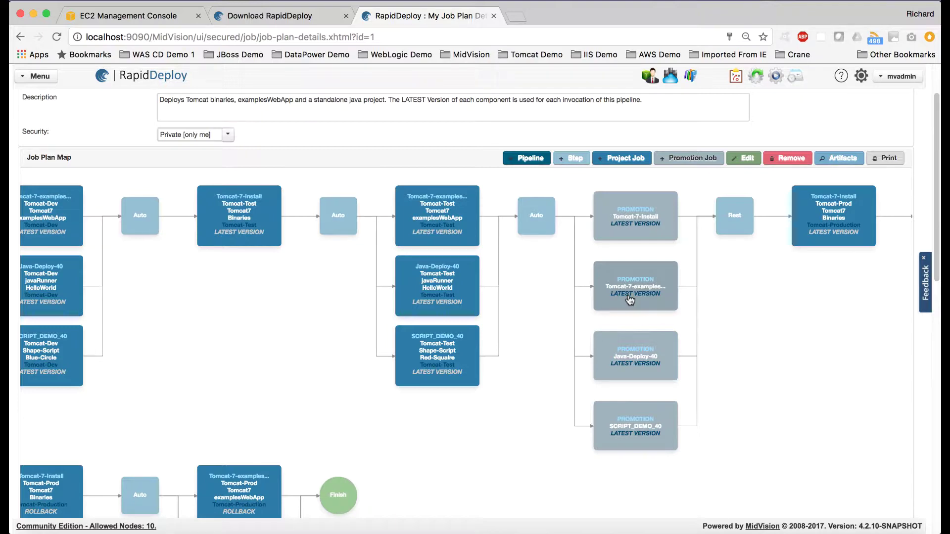
pyautogui.hscroll(3, 630, 299)
# Inspect the settings of the pipeline's Rest step and its available step types, leaving the step as it is.
pyautogui.click(646, 222)
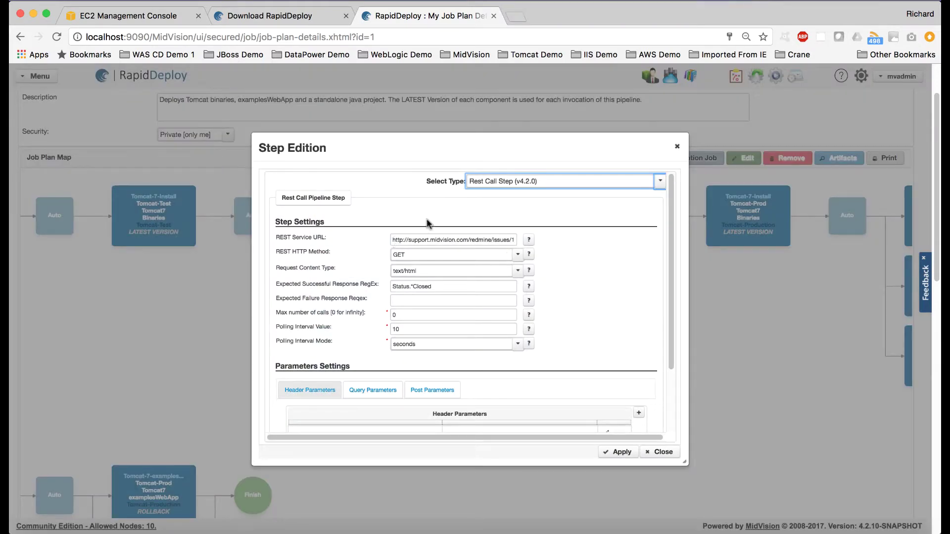
pyautogui.click(660, 183)
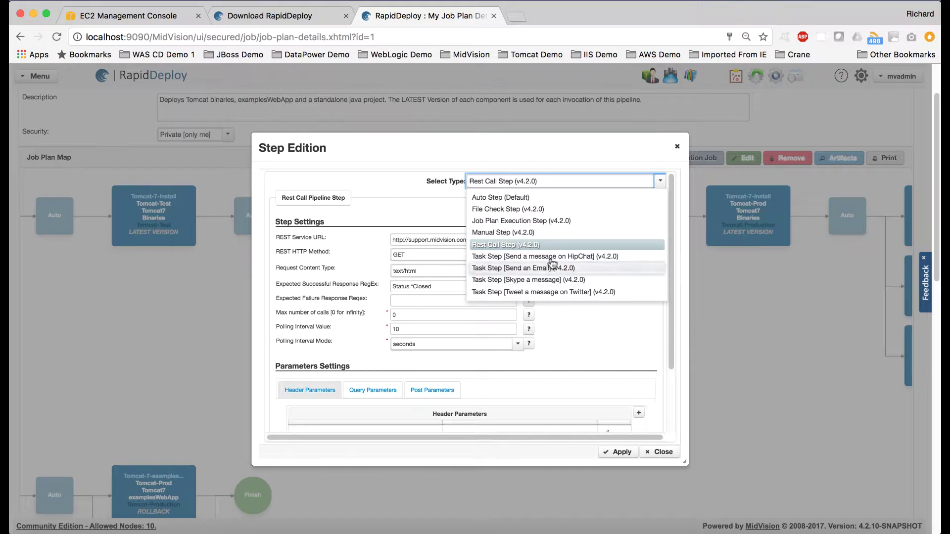
pyautogui.click(660, 182)
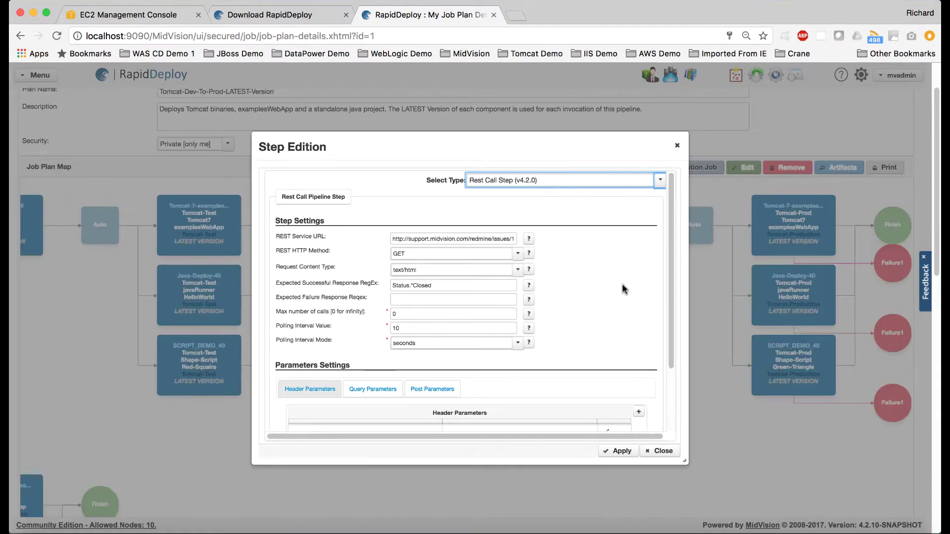
pyautogui.click(663, 453)
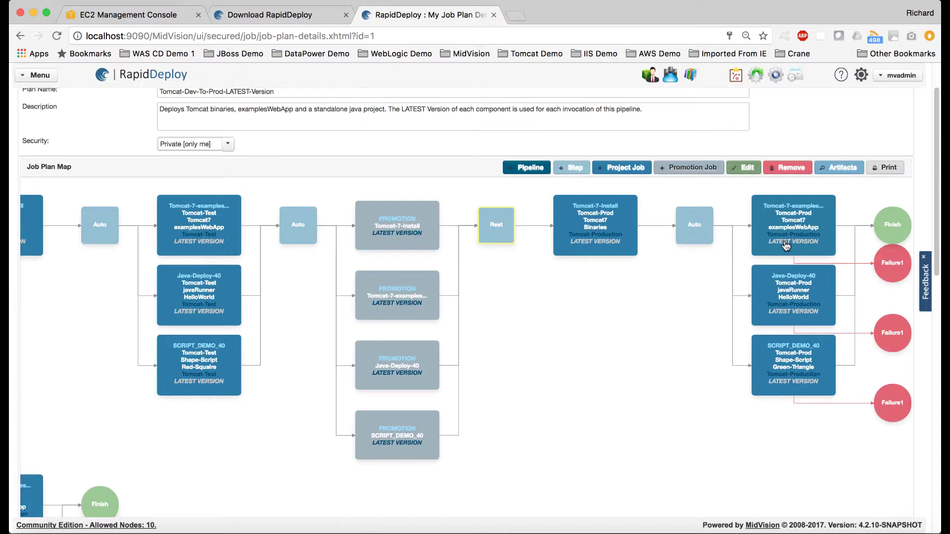
# Examine the job plan's Tomcat-Production jobs with their failure branches, and the separate rollback pipeline.
pyautogui.moveTo(786, 246)
pyautogui.hscroll(-10, 574, 343)
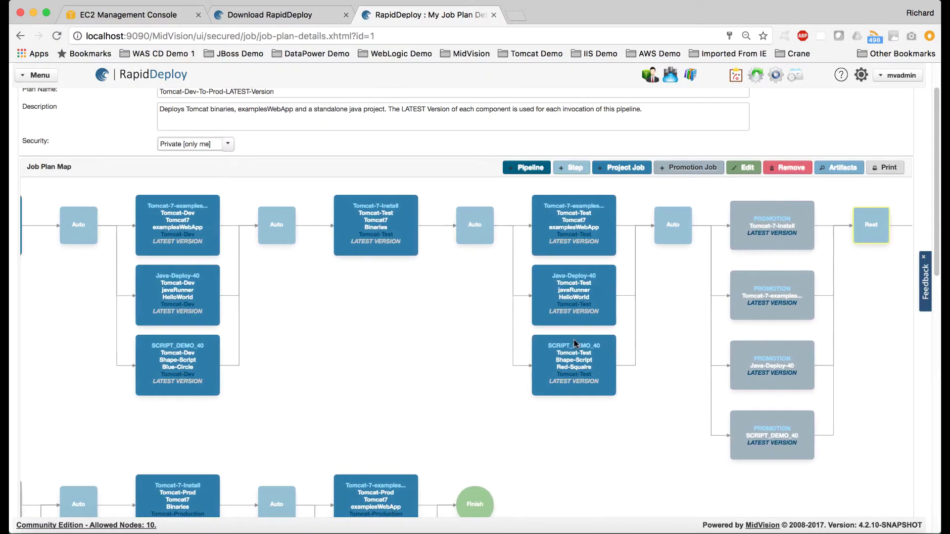
pyautogui.hscroll(-4, 574, 338)
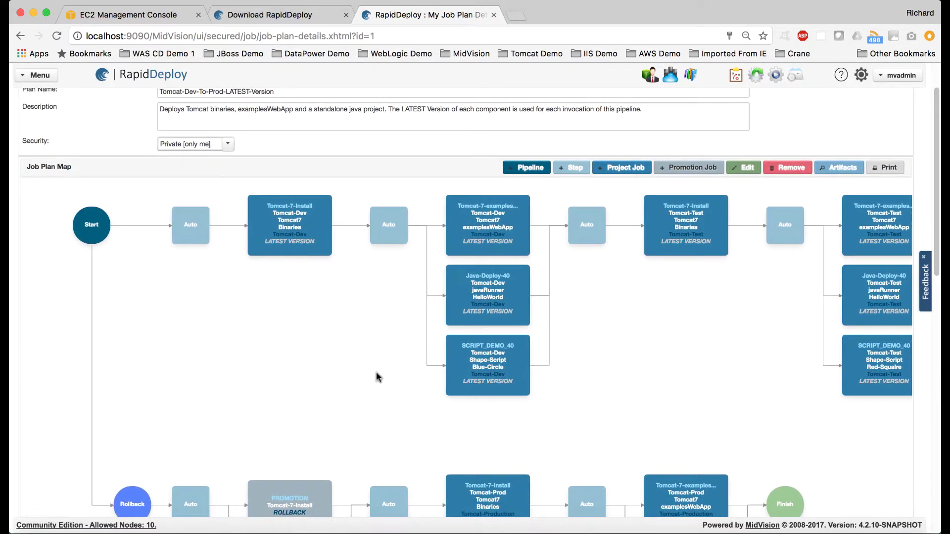
pyautogui.scroll(-4, 376, 372)
pyautogui.scroll(-5, 376, 377)
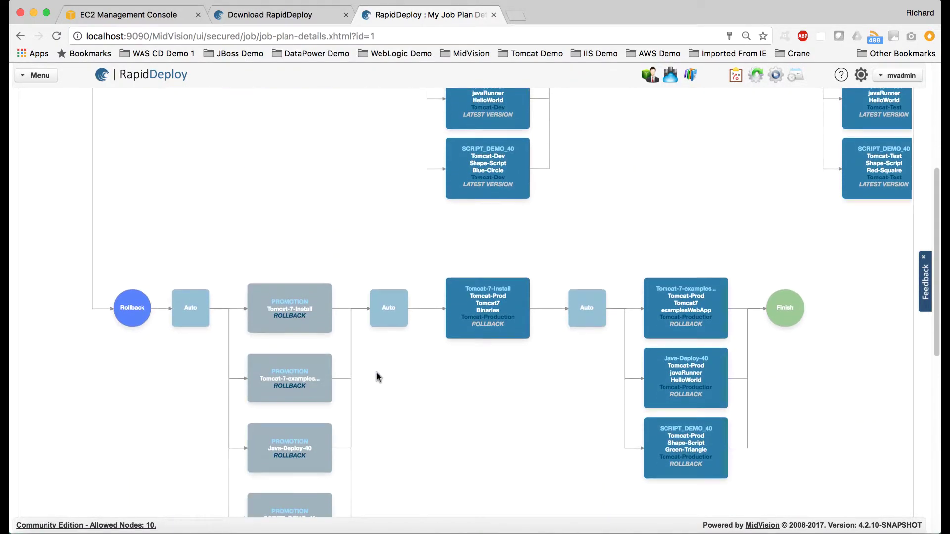
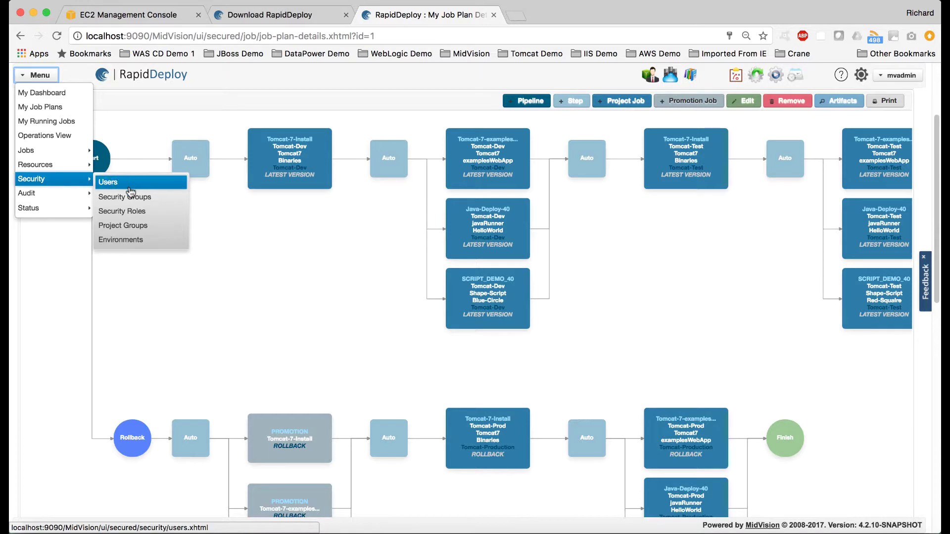
# Create the security group Tomcat-Production-Approvers with user mvadmin as a member and deployment approval for the Tomcat-Production environment.
pyautogui.click(128, 197)
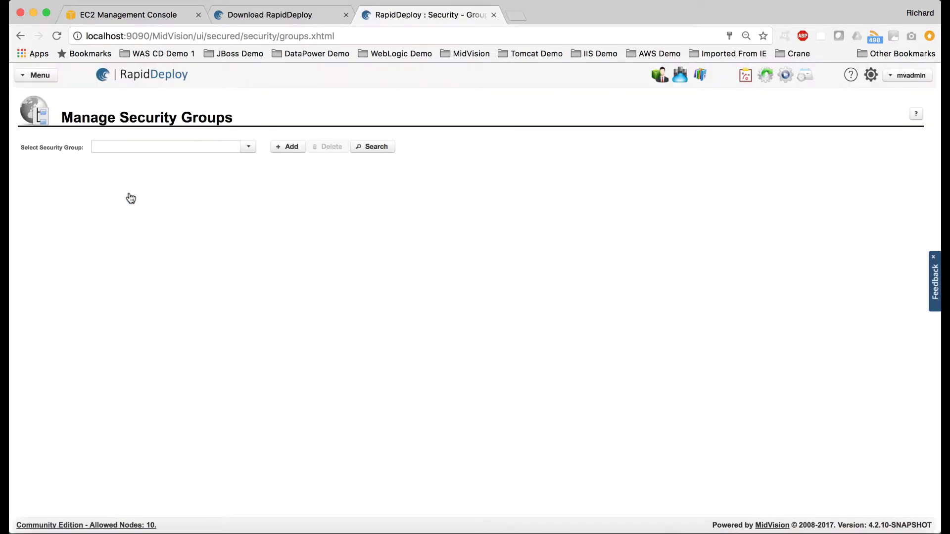
pyautogui.click(278, 147)
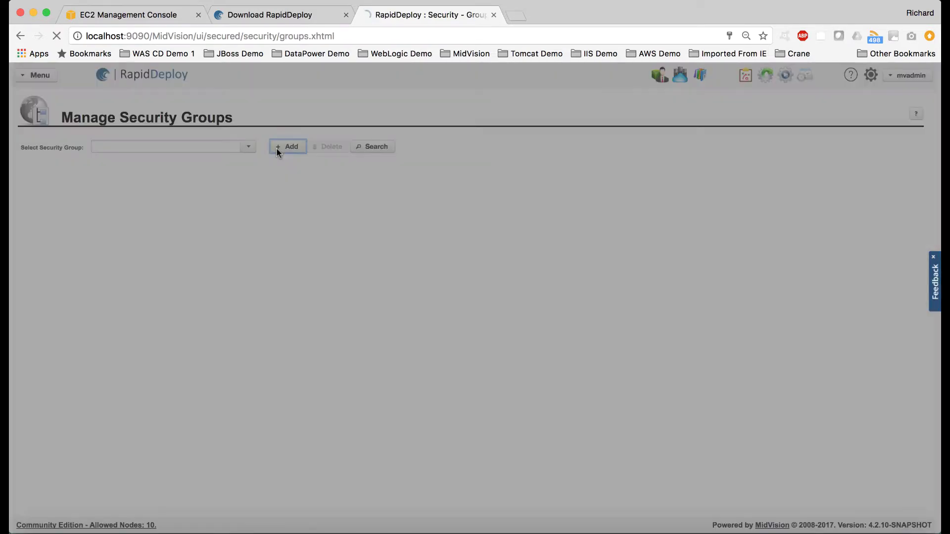
pyautogui.click(177, 186)
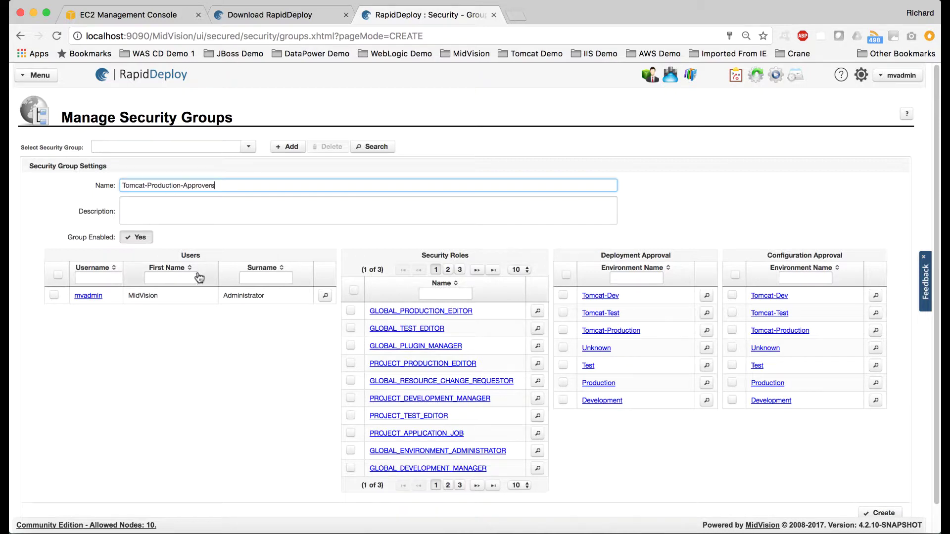
pyautogui.click(54, 297)
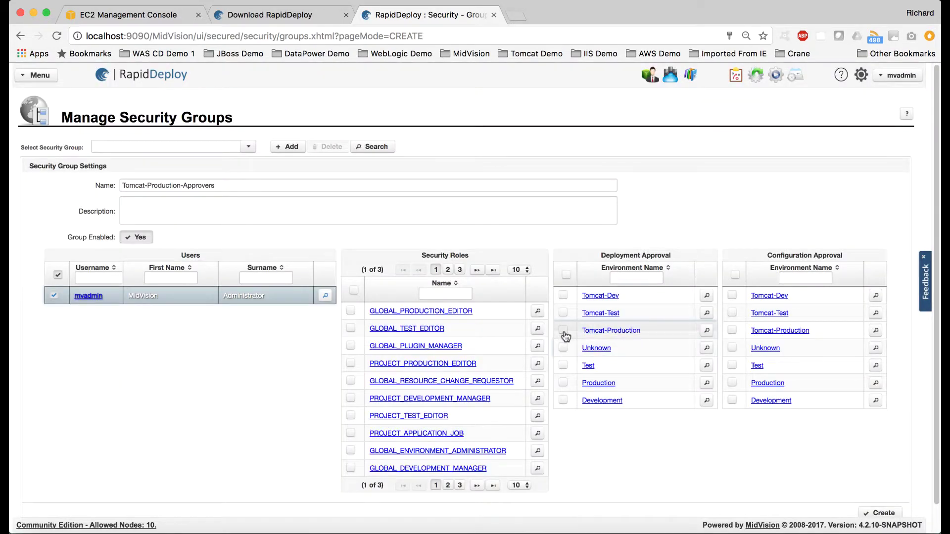
pyautogui.click(564, 331)
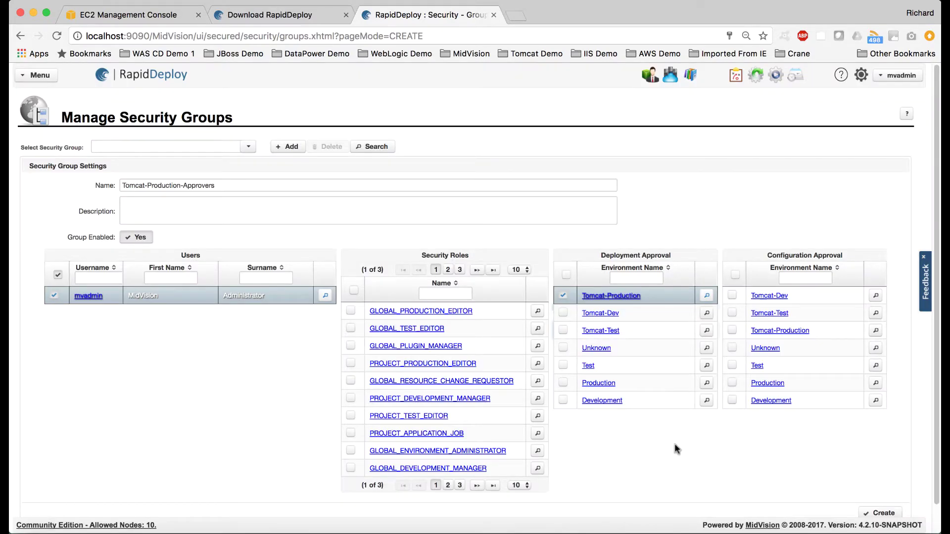
pyautogui.scroll(-2, 675, 444)
pyautogui.click(885, 484)
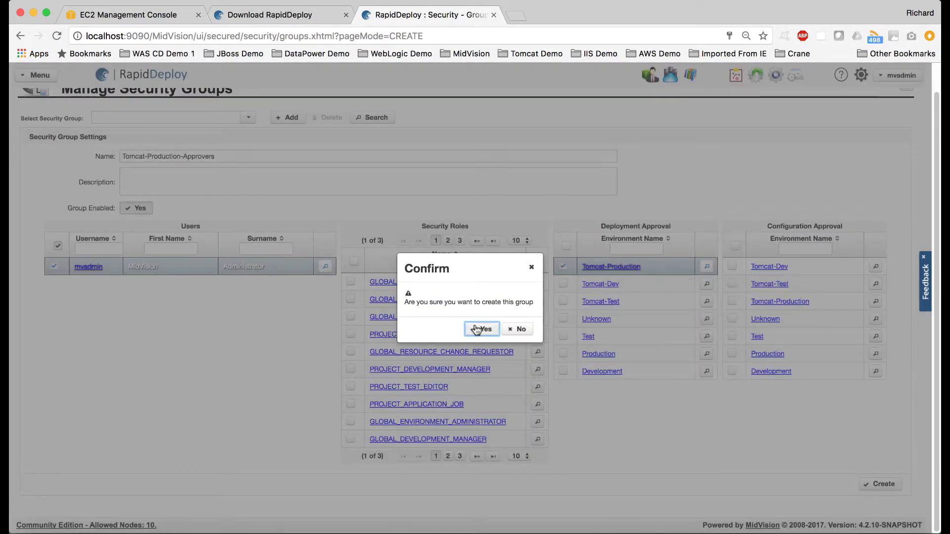
pyautogui.click(476, 328)
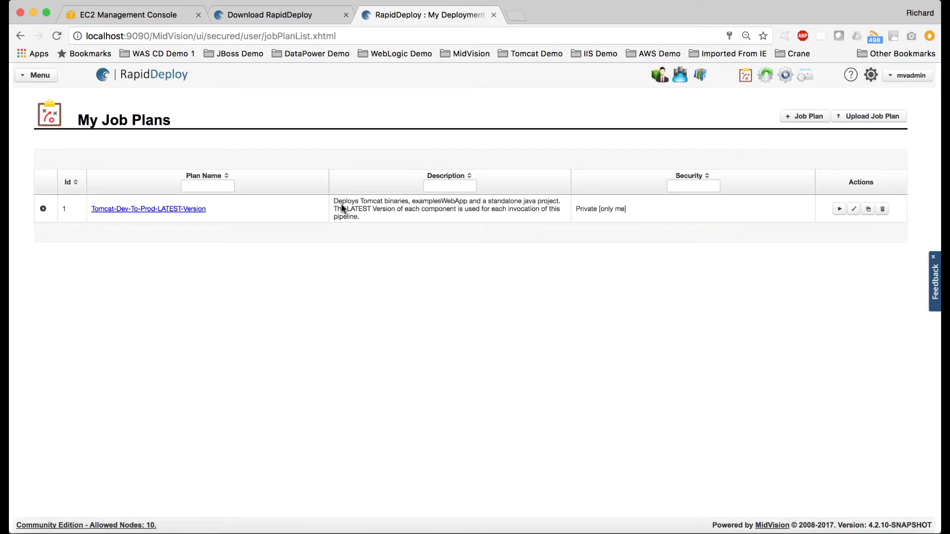
# Reopen the Tomcat-Dev-To-Prod-LATEST-Version job plan and examine the approval gates on its Tomcat-Production jobs.
pyautogui.click(155, 209)
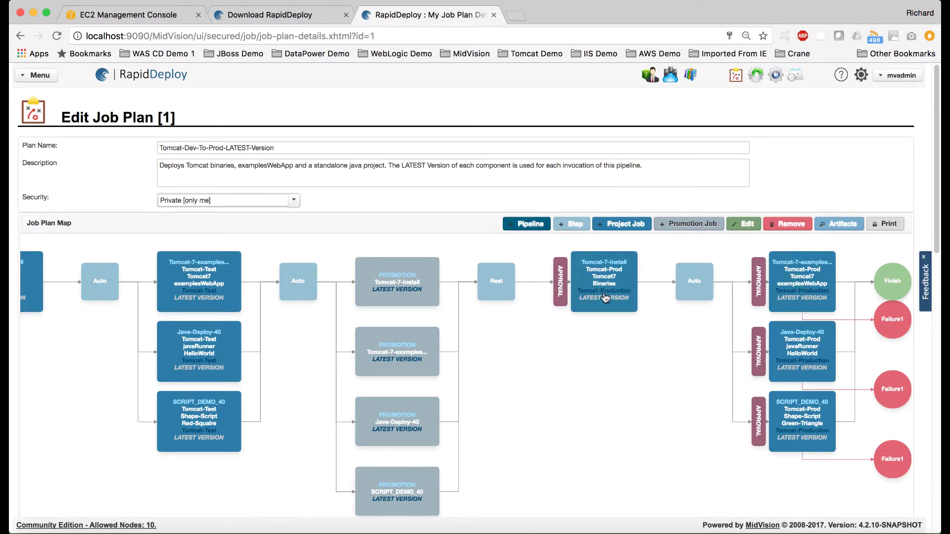
pyautogui.moveTo(605, 298)
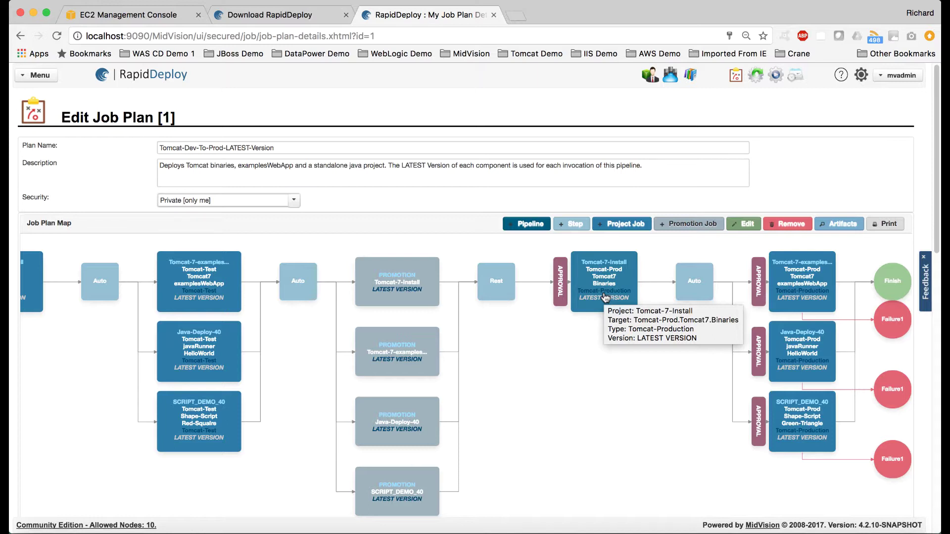
pyautogui.hscroll(-10, 586, 364)
pyautogui.hscroll(-5, 586, 370)
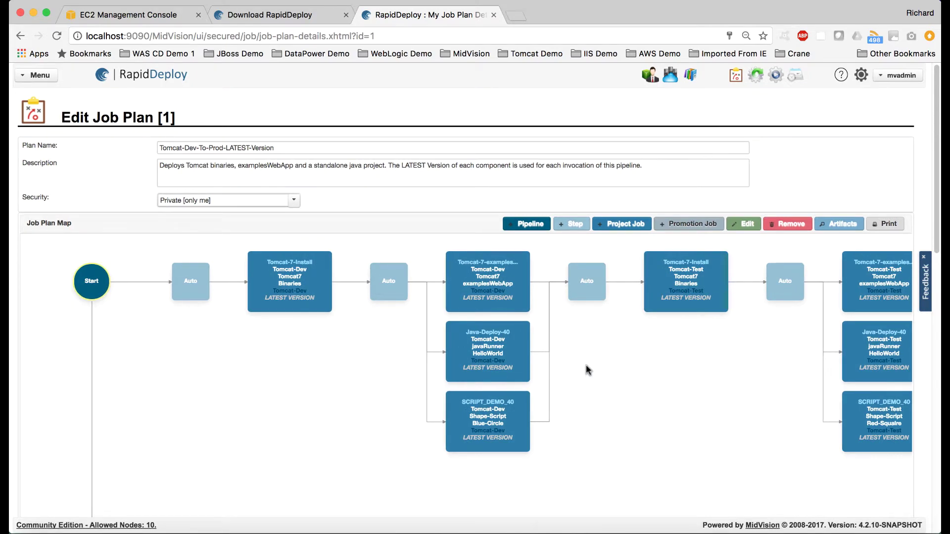
# Review the job plan's security options and examine its rollback and failure pipelines.
pyautogui.scroll(-3, 586, 370)
pyautogui.scroll(3, 586, 370)
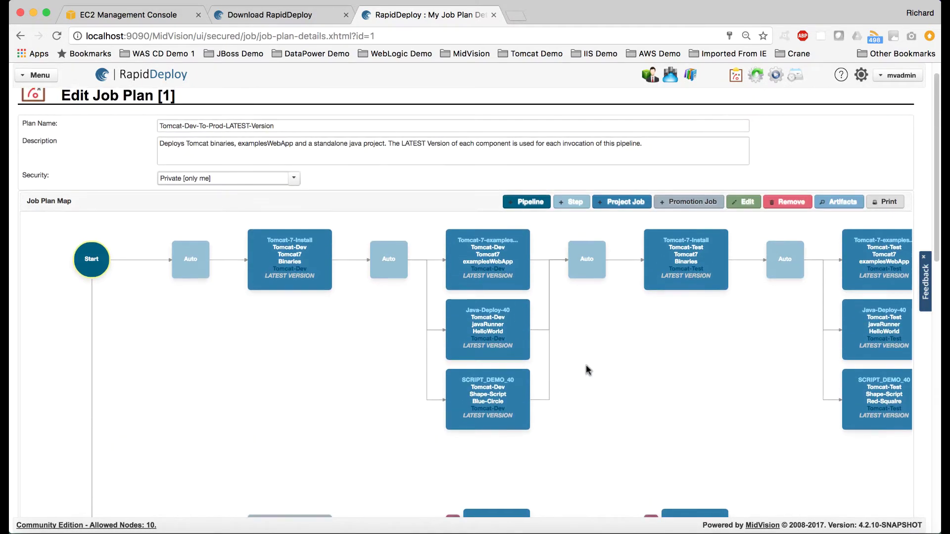
pyautogui.click(294, 182)
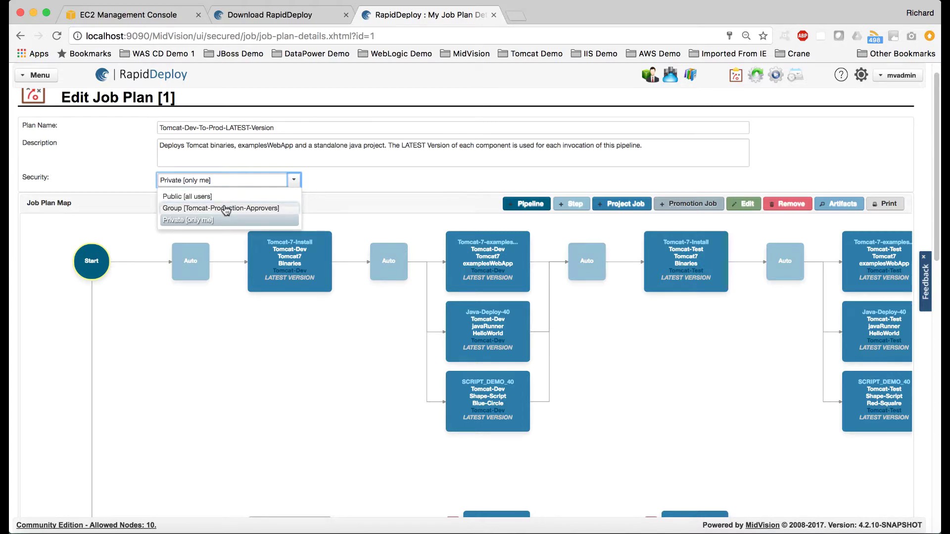
pyautogui.scroll(-10, 268, 390)
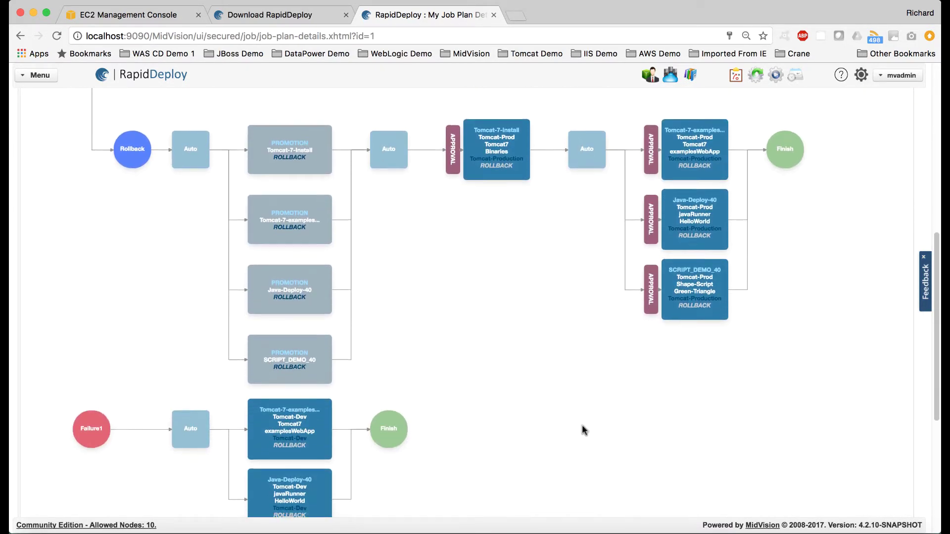
# Run the Tomcat-Dev-To-Prod-LATEST-Version job plan with the Individual Pipelines (Default) execution policy and no summary note.
pyautogui.scroll(-5, 582, 425)
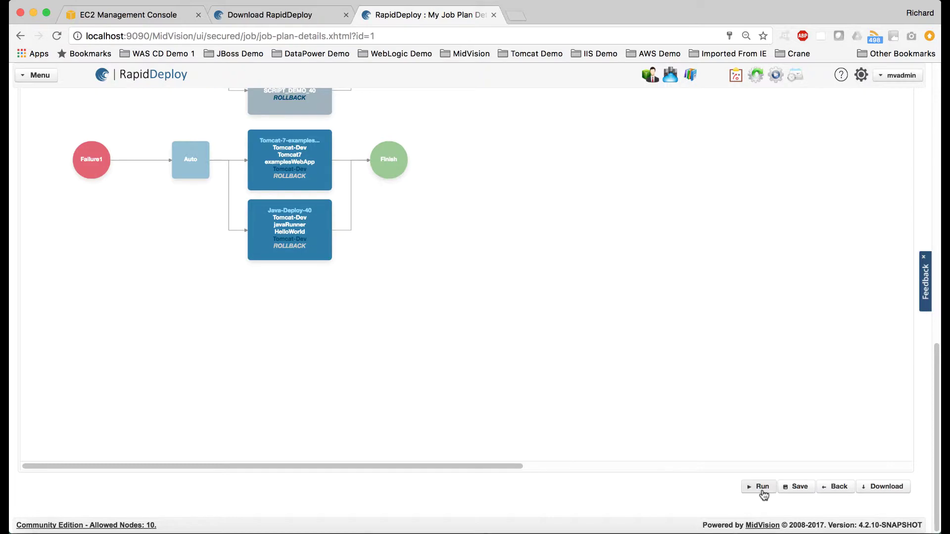
pyautogui.click(763, 488)
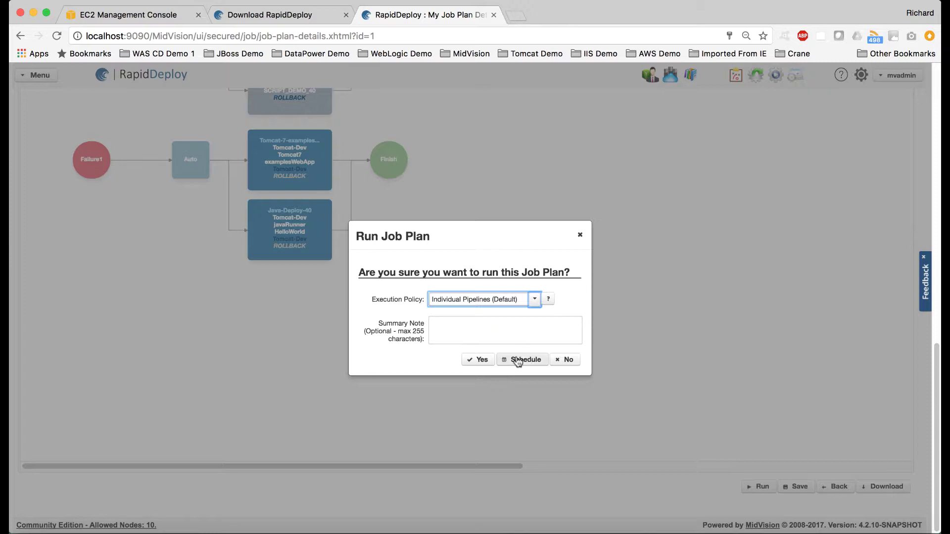
pyautogui.click(478, 362)
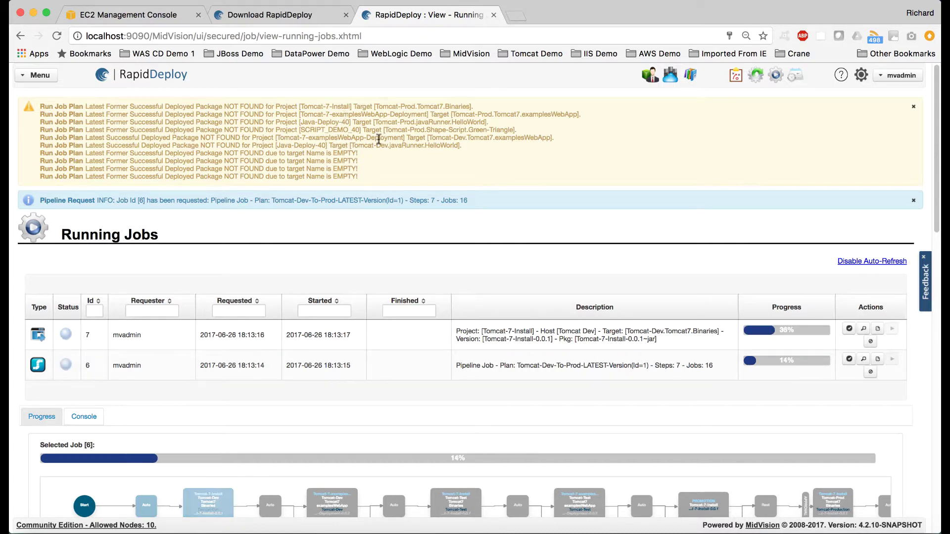
# Refresh the running jobs and examine the pipeline job's progress diagram and console log.
pyautogui.scroll(-1, 379, 139)
pyautogui.click(57, 36)
pyautogui.scroll(-2, 372, 206)
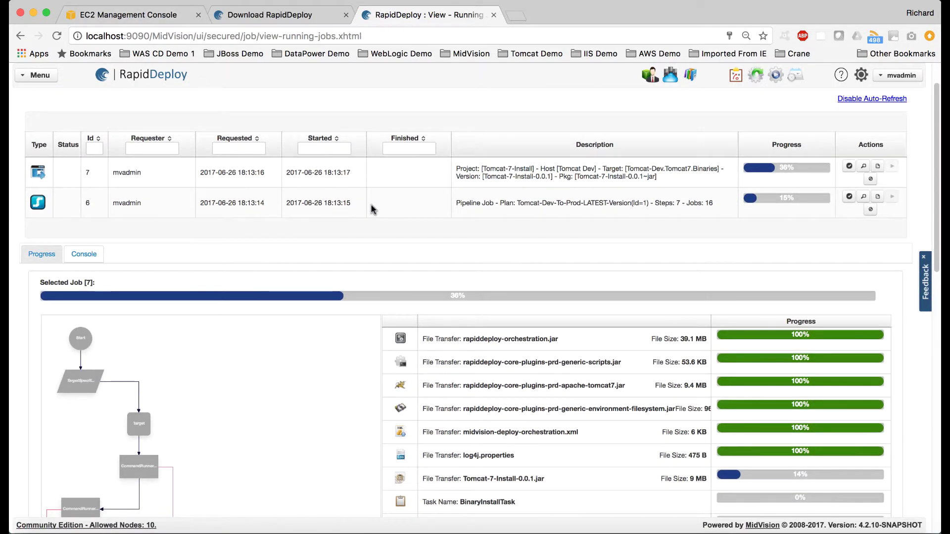
pyautogui.scroll(2, 373, 210)
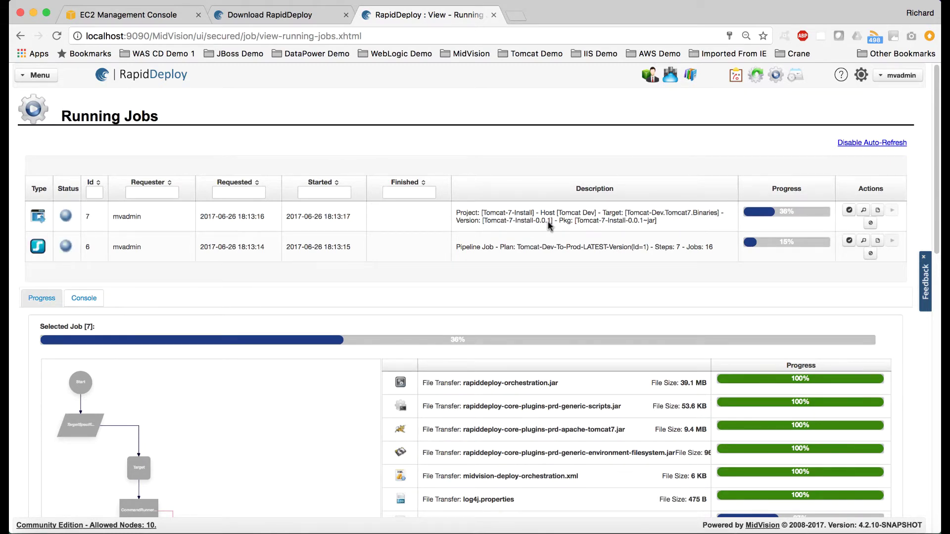
pyautogui.click(850, 241)
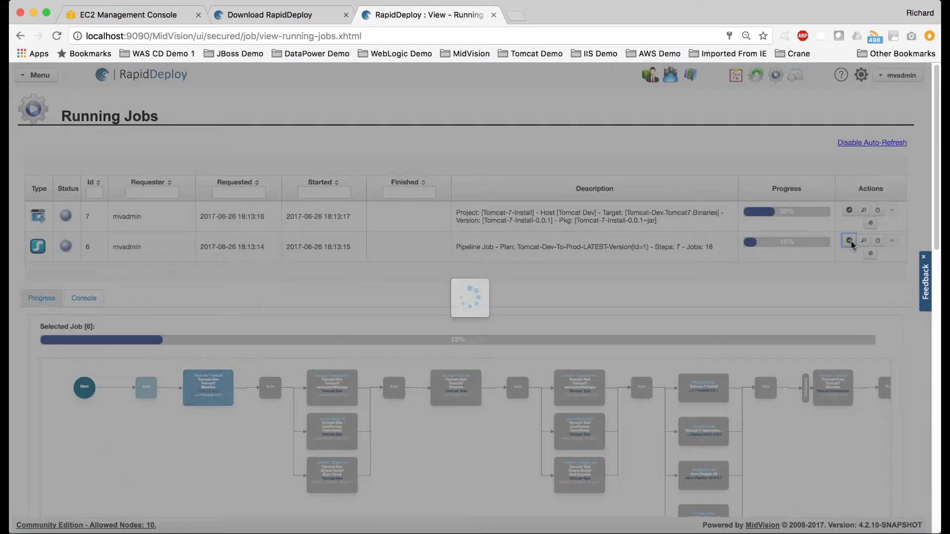
pyautogui.scroll(-2, 723, 272)
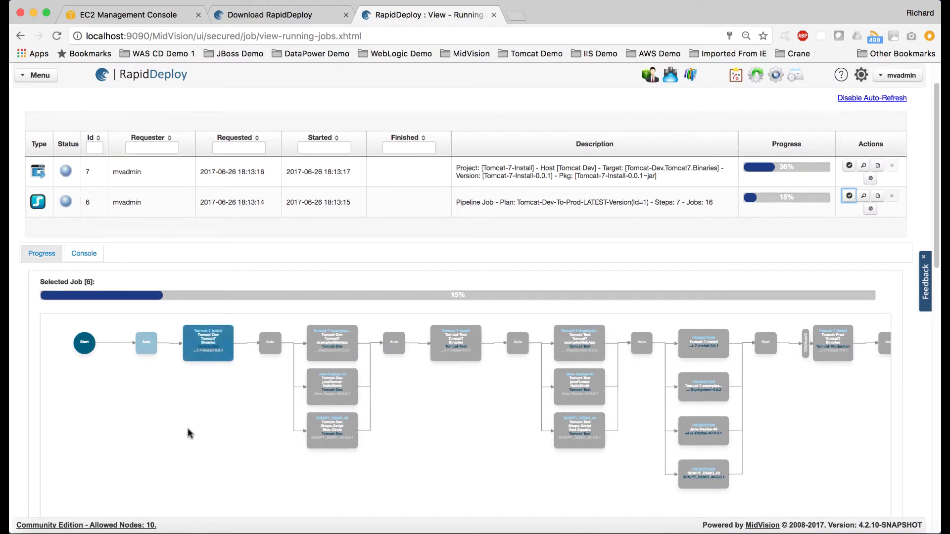
pyautogui.scroll(-2, 188, 429)
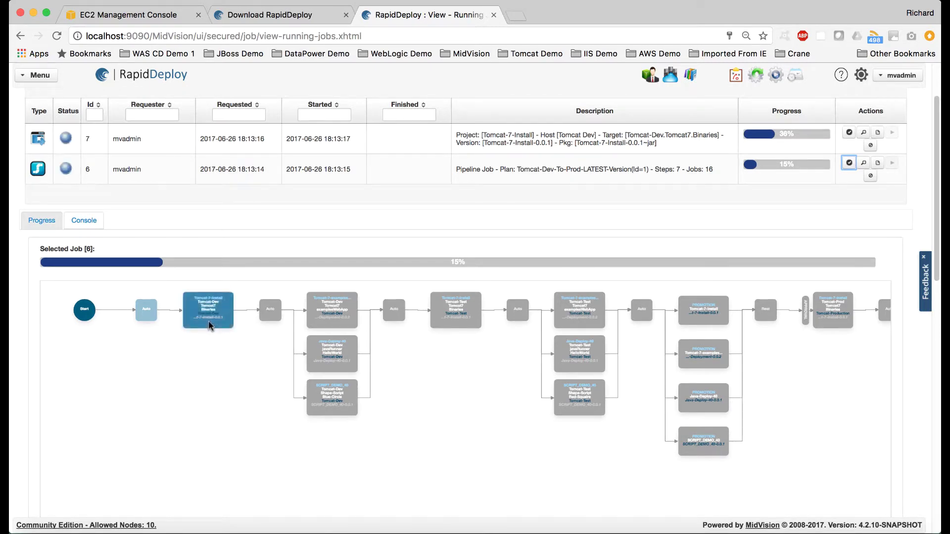
pyautogui.scroll(-1, 209, 325)
pyautogui.click(84, 210)
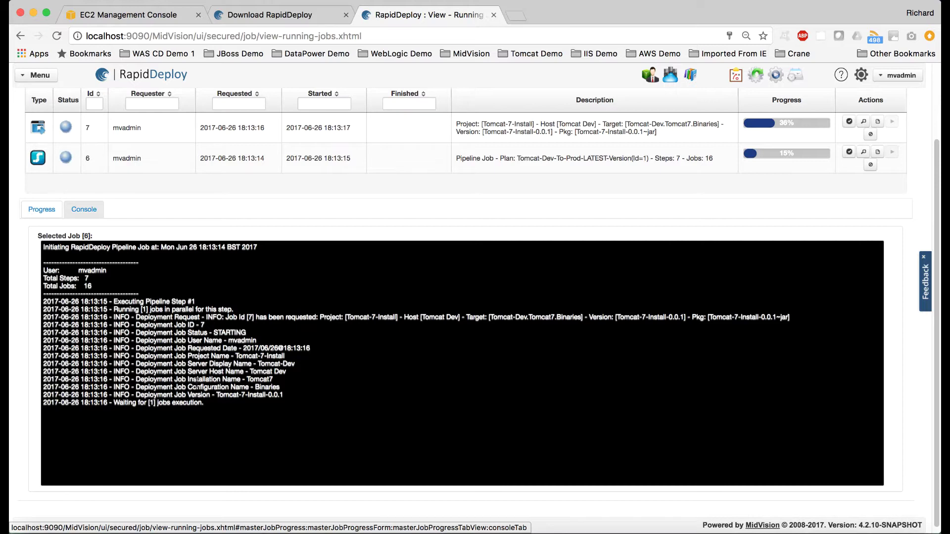
pyautogui.click(39, 212)
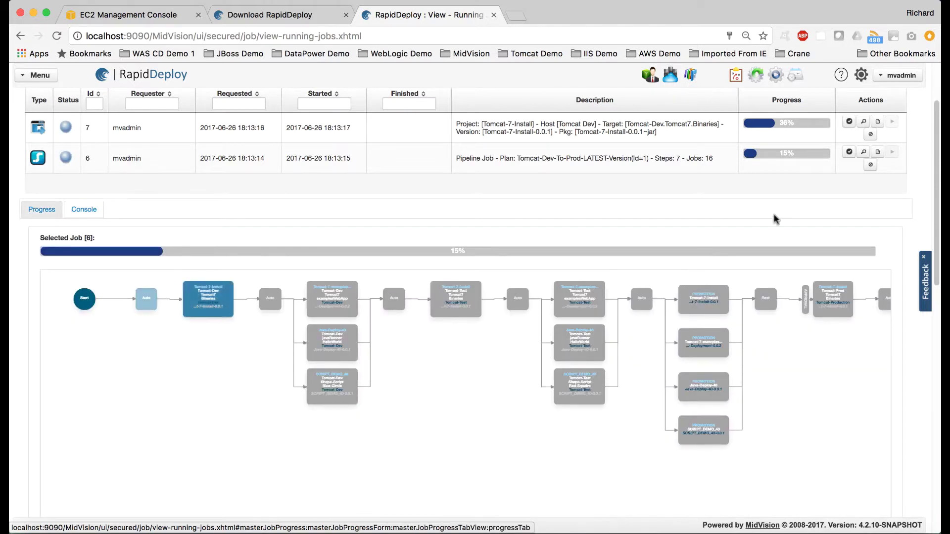
pyautogui.scroll(2, 817, 188)
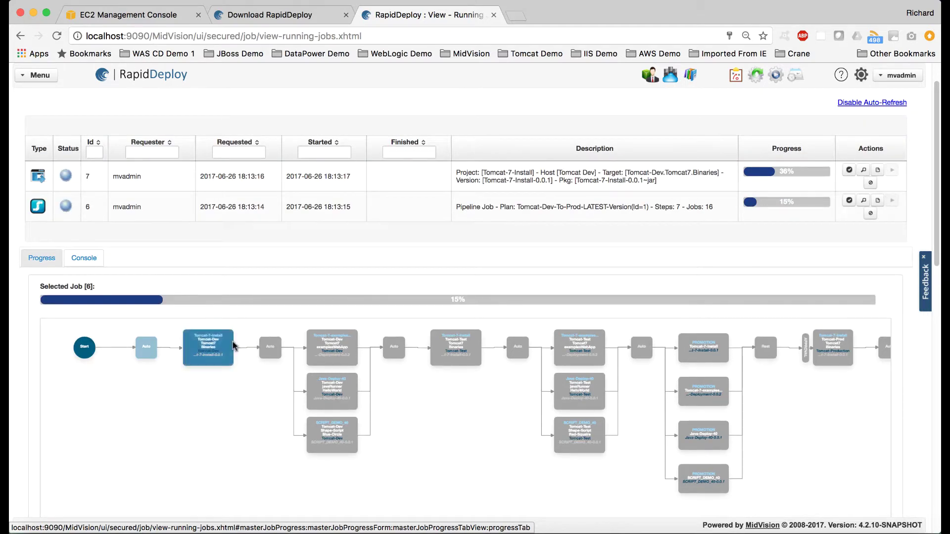
# Examine the file transfers and tasks of the running Tomcat-7-Install deployment to Tomcat-Dev, and open its console output.
pyautogui.click(848, 171)
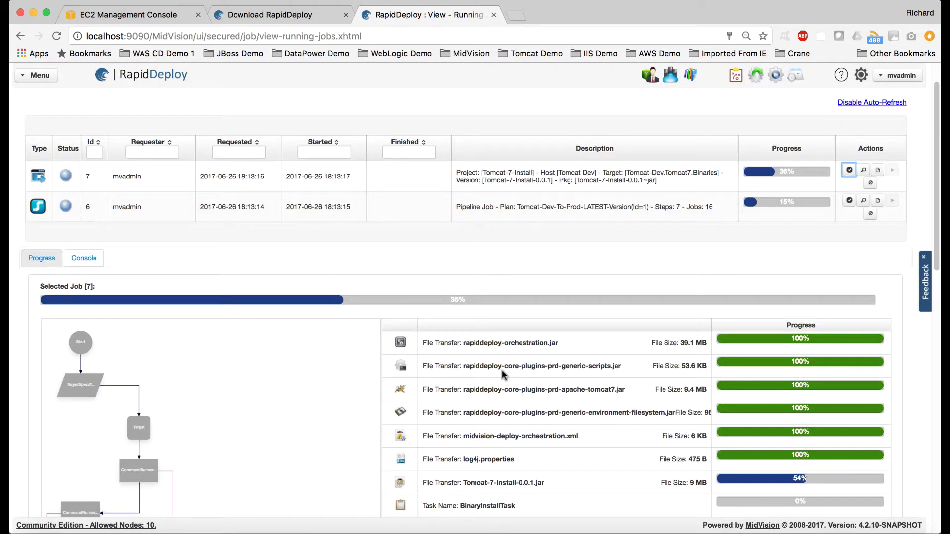
pyautogui.scroll(-2, 503, 374)
pyautogui.scroll(-2, 504, 375)
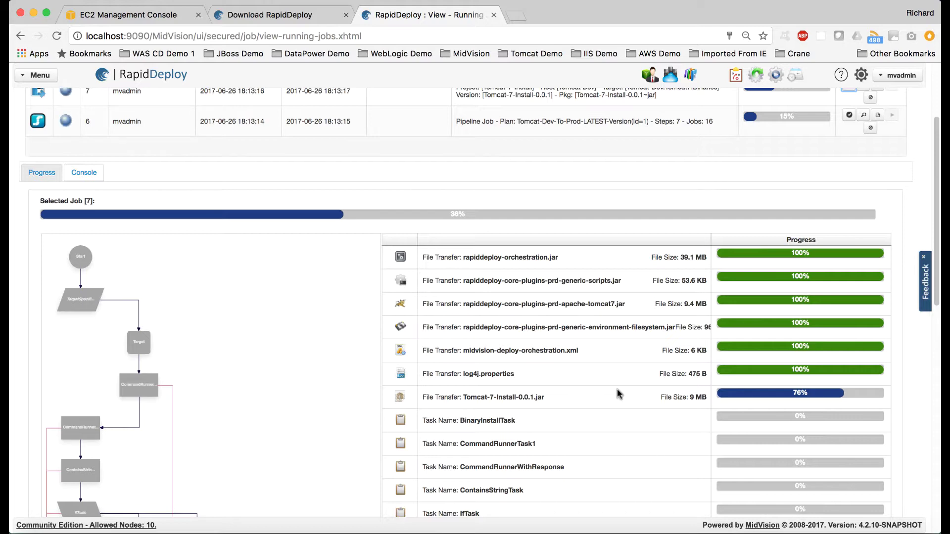
pyautogui.scroll(2, 617, 388)
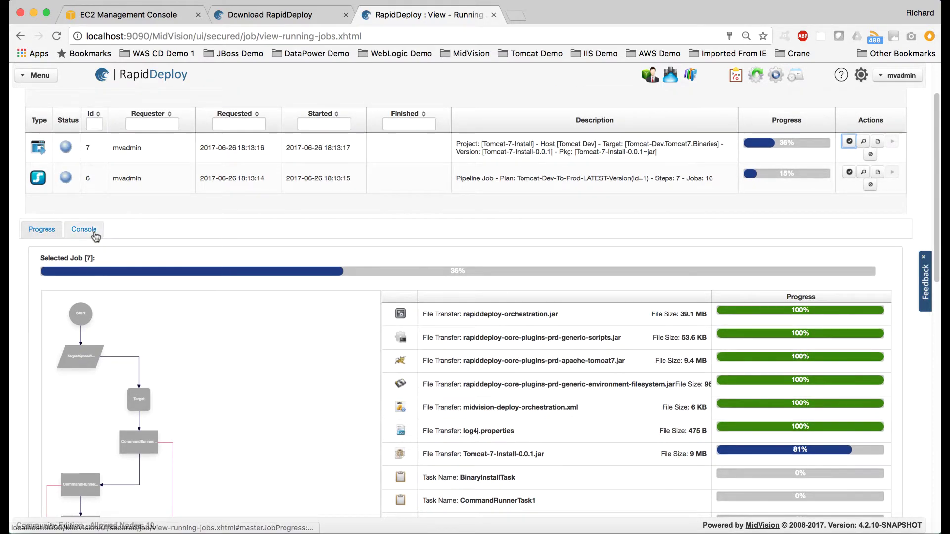
pyautogui.click(94, 230)
pyautogui.scroll(-1, 232, 455)
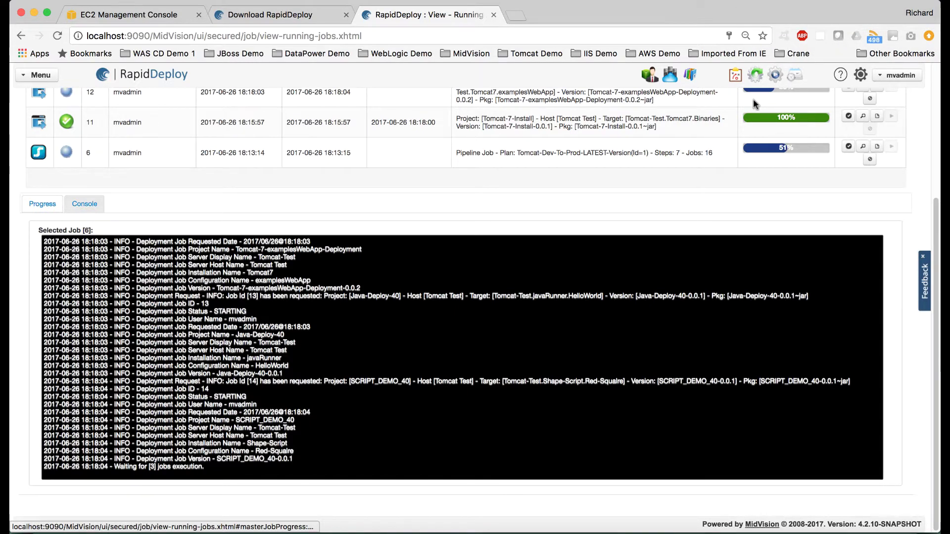
# Check the Tomcat-Test deployment jobs in the running list and the pipeline job's progress diagram.
pyautogui.scroll(2, 755, 104)
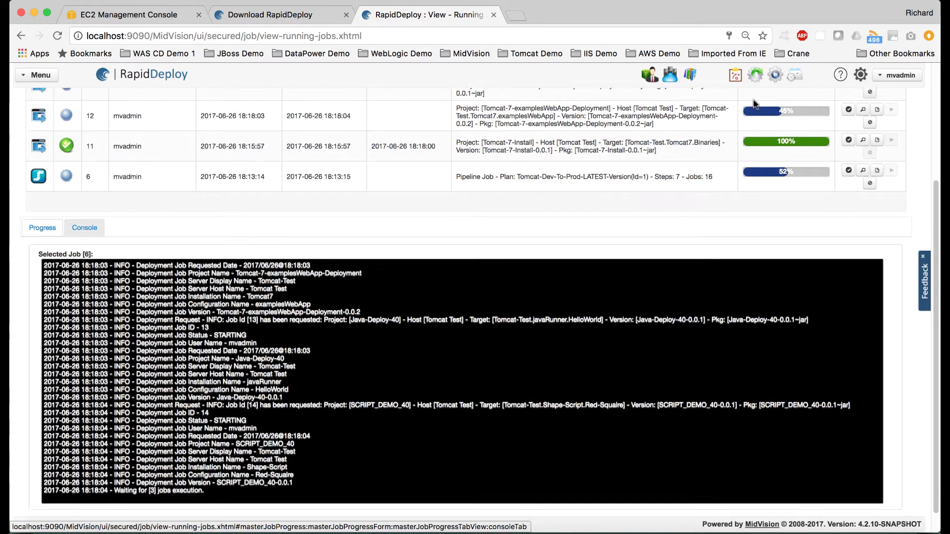
pyautogui.scroll(1, 755, 106)
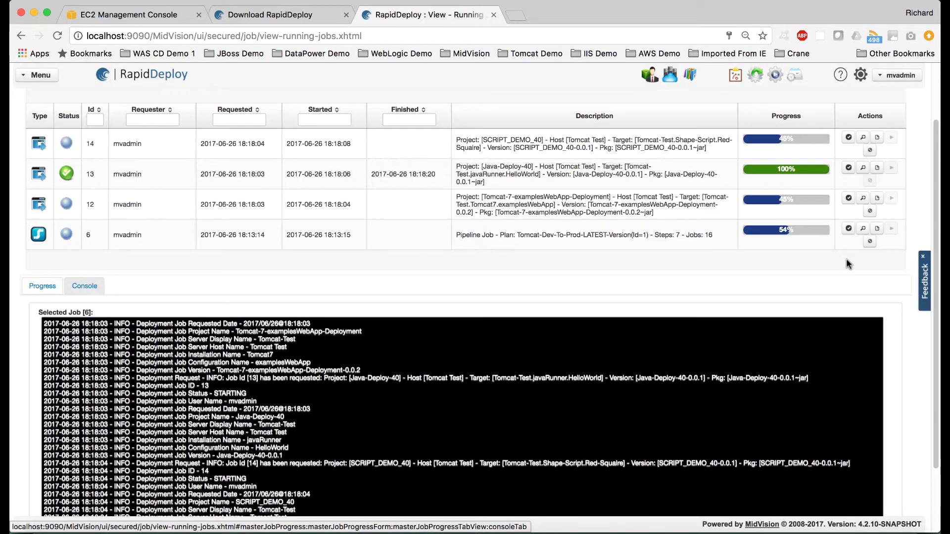
pyautogui.click(42, 287)
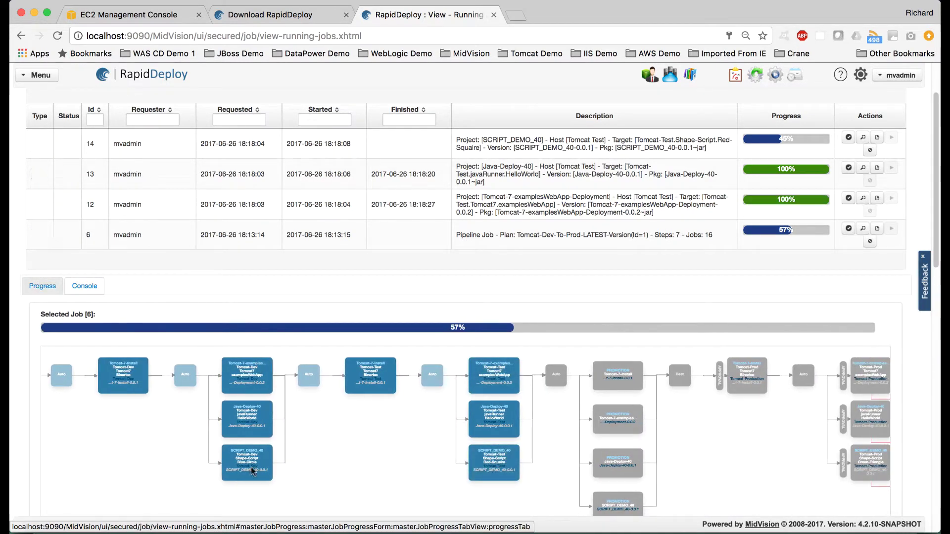
pyautogui.scroll(-2, 398, 458)
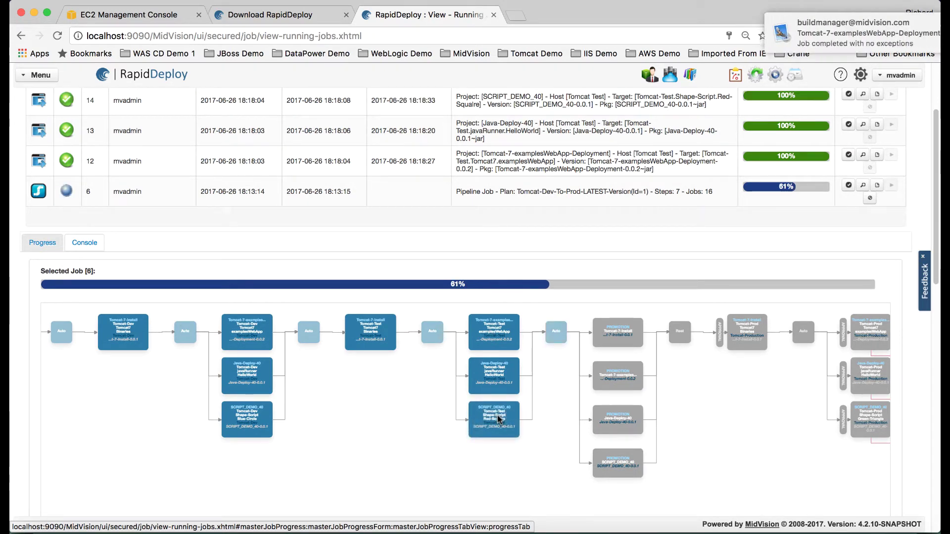
pyautogui.scroll(2, 499, 418)
# Follow the four package promotion jobs and the pipeline diagram up to the Tomcat-Prod approval gate.
pyautogui.moveTo(904, 26)
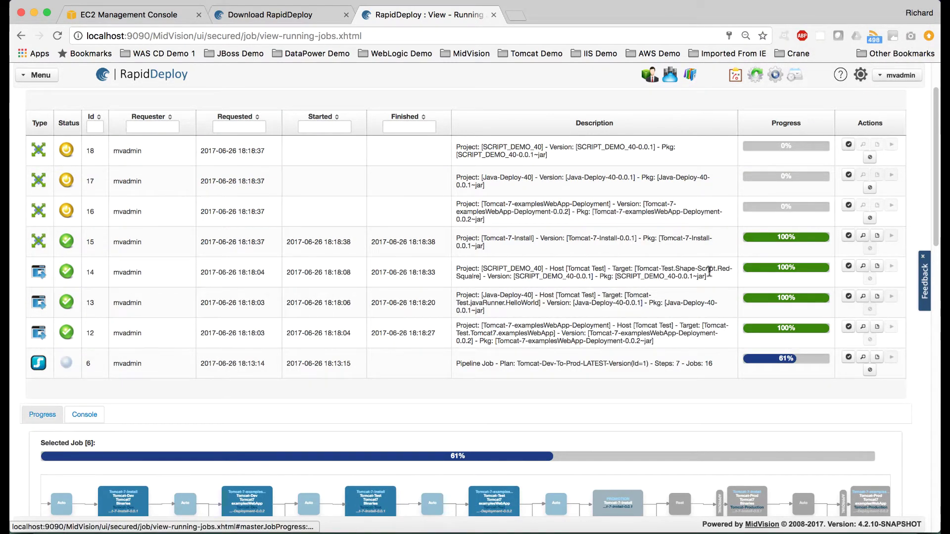
pyautogui.scroll(-2, 651, 311)
pyautogui.scroll(4, 651, 312)
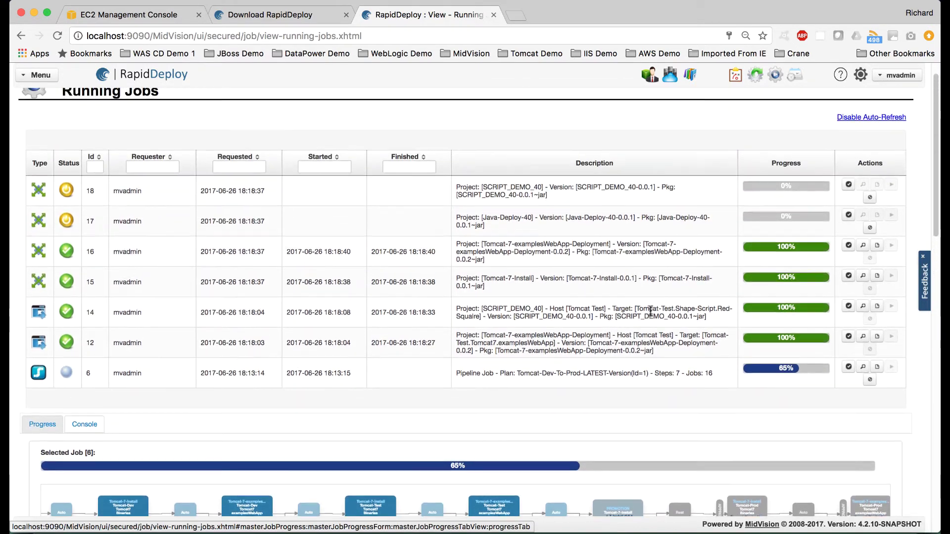
pyautogui.scroll(-1, 651, 310)
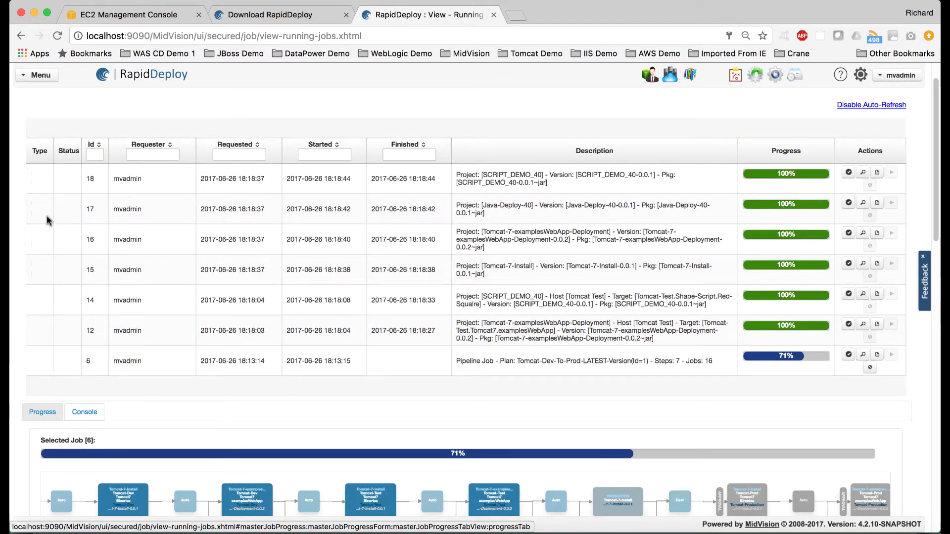
pyautogui.scroll(-3, 528, 292)
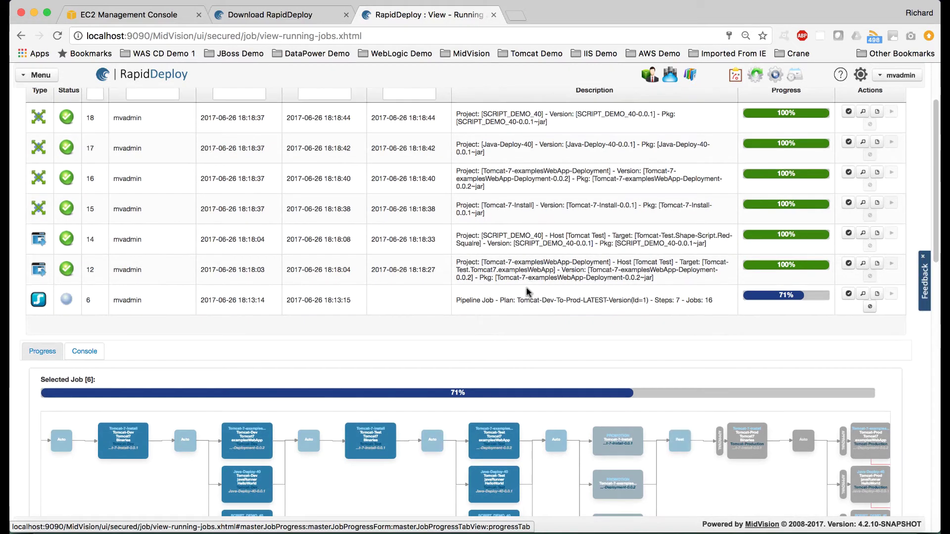
pyautogui.scroll(-2, 528, 292)
pyautogui.scroll(-2, 659, 422)
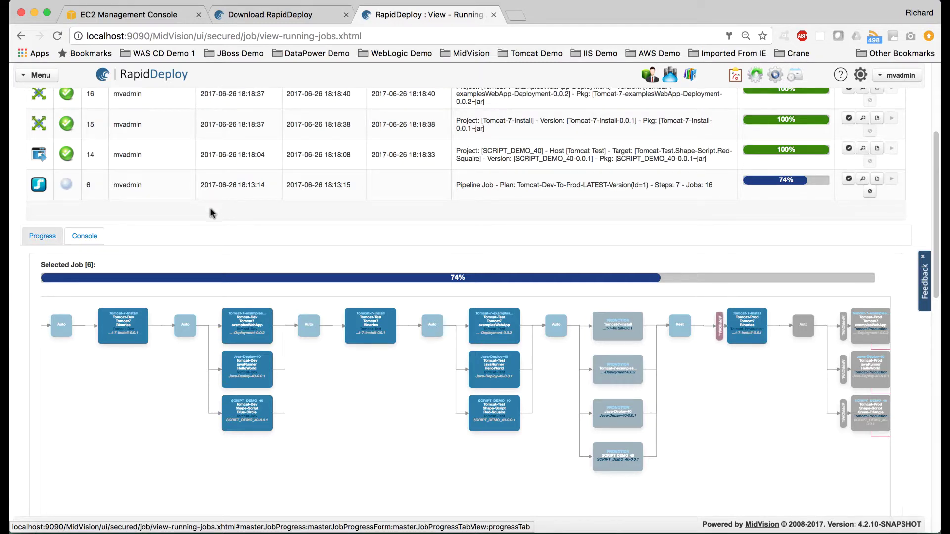
pyautogui.scroll(3, 212, 212)
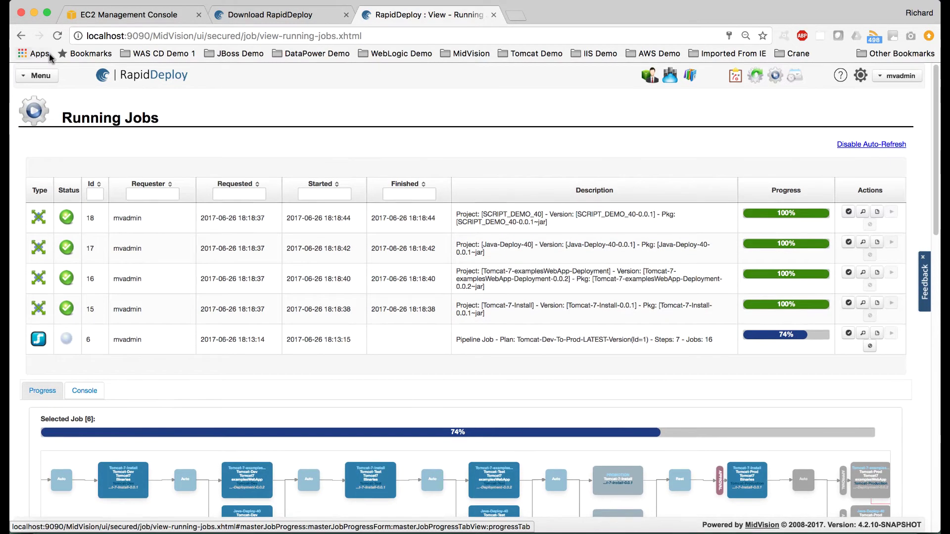
# Refresh the running jobs and open the pending approval jobs in the to-do list, dismissing the RSS notifications.
pyautogui.click(57, 36)
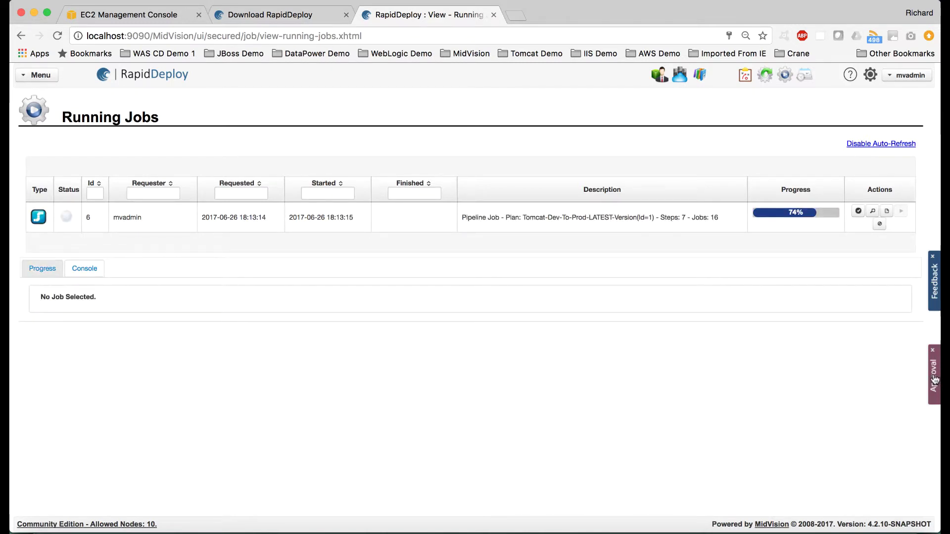
pyautogui.click(935, 380)
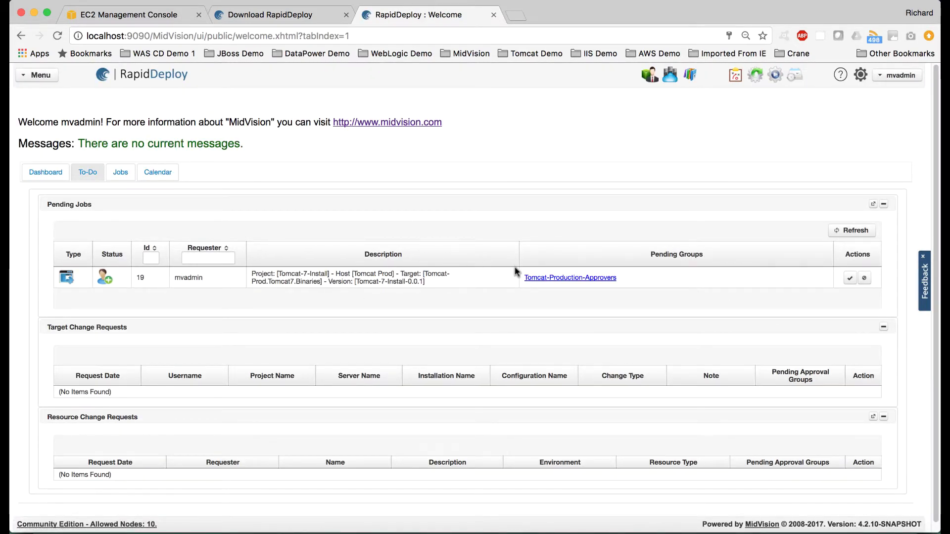
pyautogui.click(45, 172)
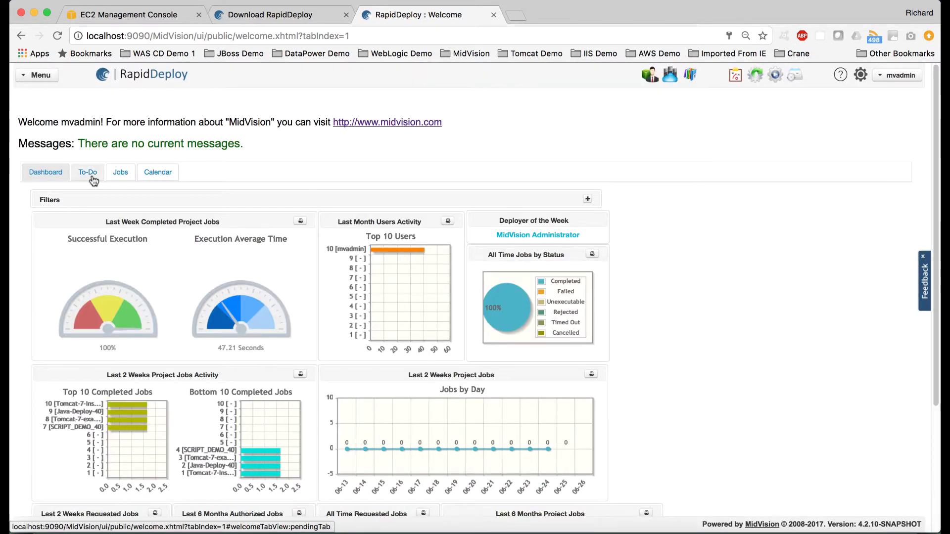
pyautogui.click(91, 176)
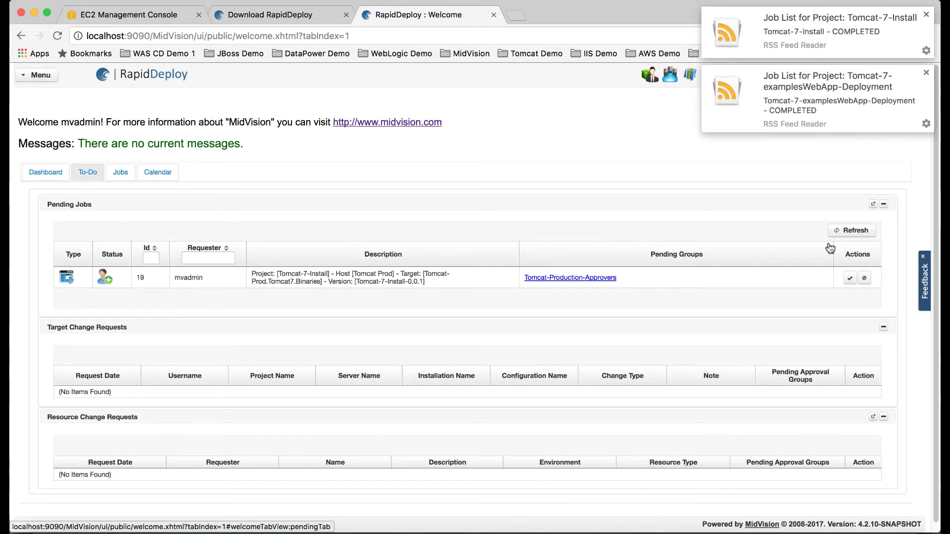
pyautogui.click(927, 16)
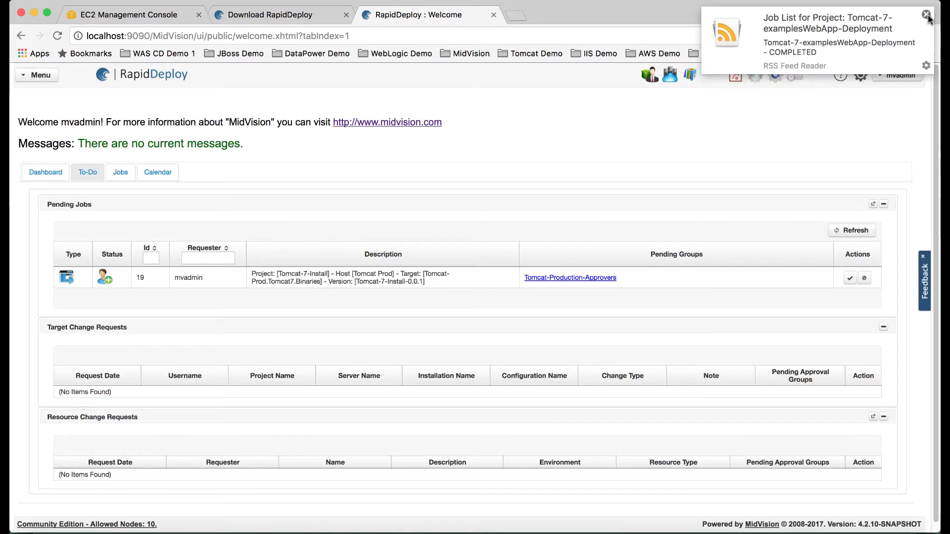
pyautogui.click(927, 15)
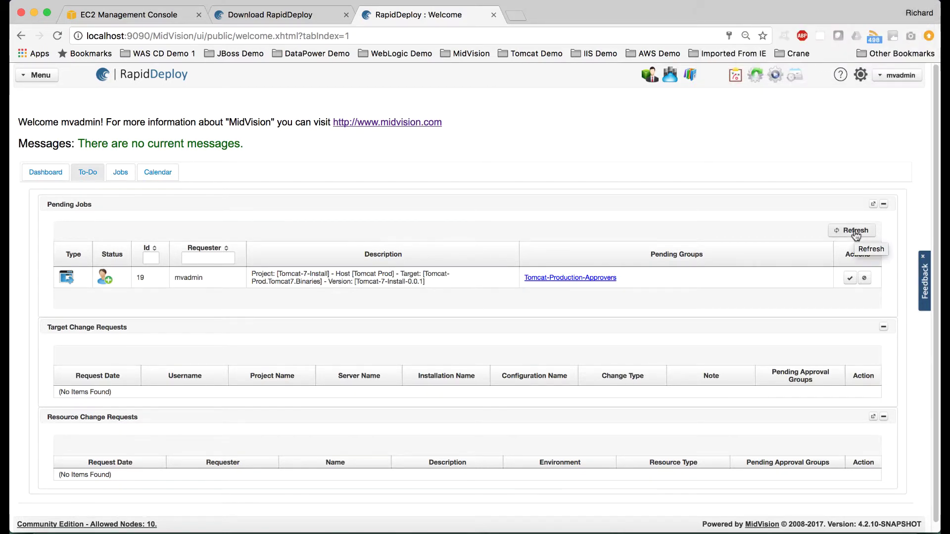
# Approve the pending Tomcat-7-Install deployment to Tomcat-Prod, giving "Approved" as the reason.
pyautogui.click(850, 279)
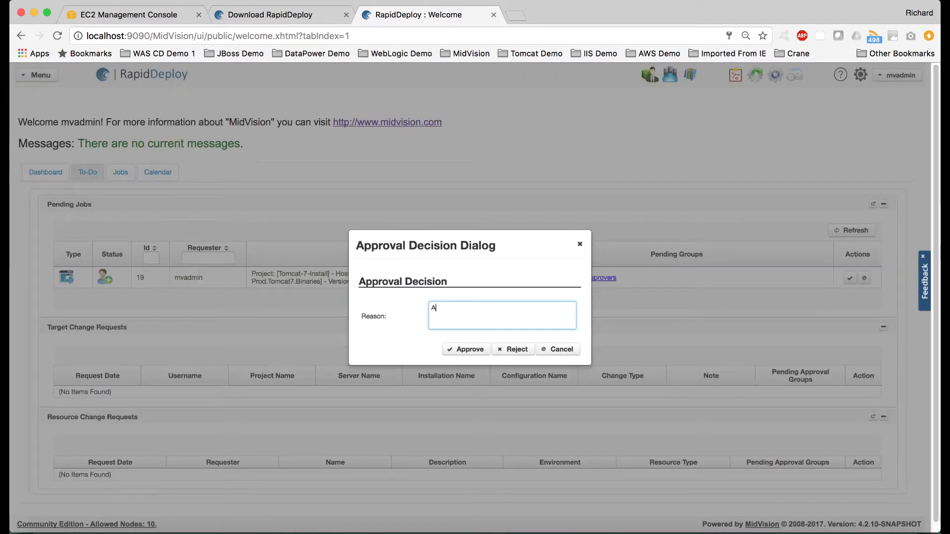
pyautogui.write('Approved')
pyautogui.click(464, 349)
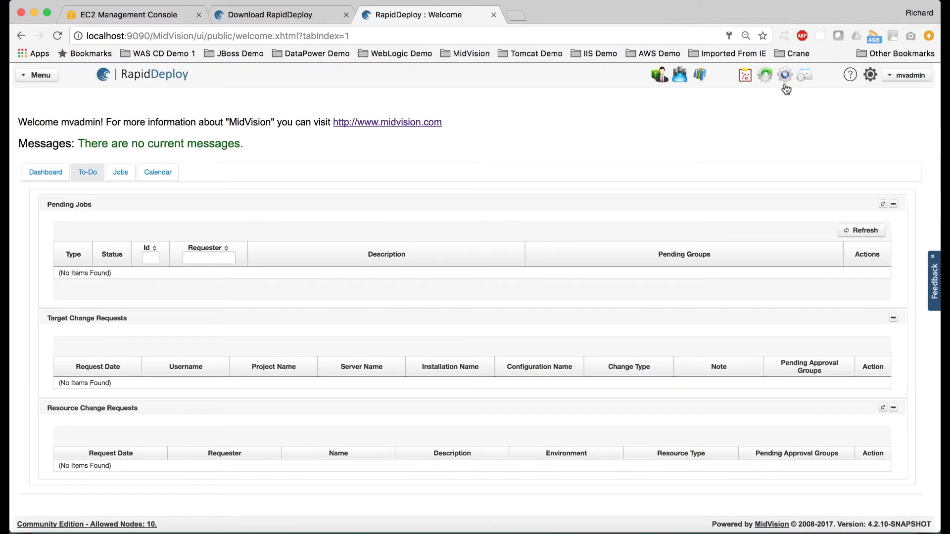
# Return to the running jobs and show the progress diagram of the Tomcat-Dev-To-Prod-LATEST-Version pipeline job.
pyautogui.click(785, 76)
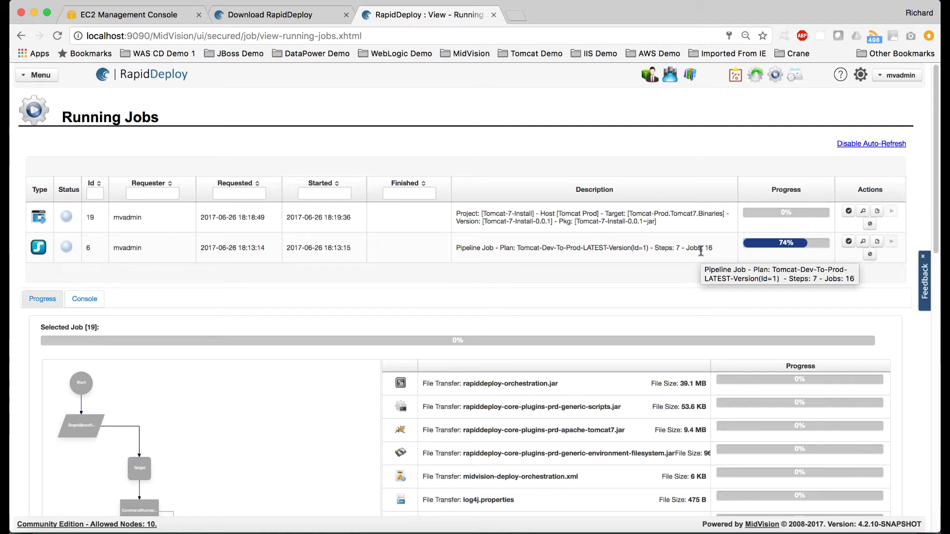
pyautogui.click(848, 242)
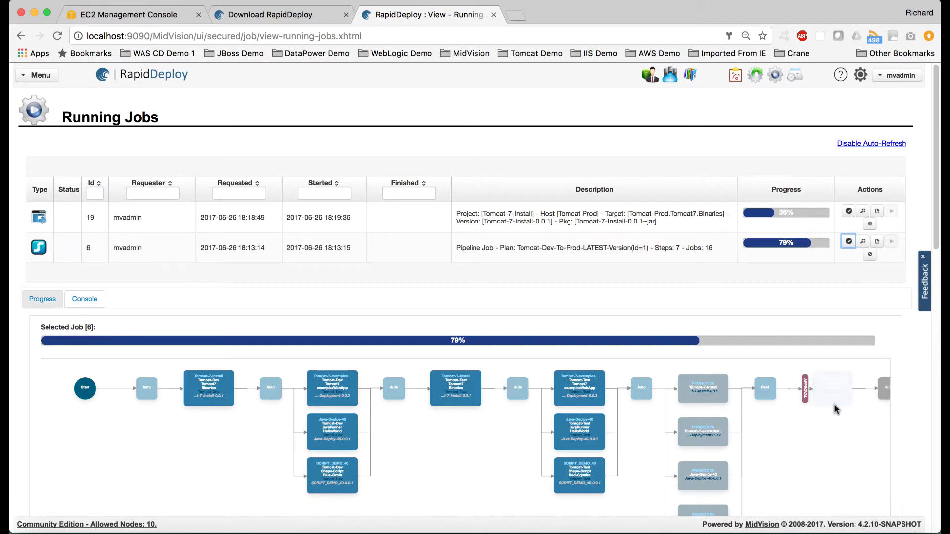
# Show the progress of the Tomcat-7-Install job on Tomcat Prod and examine its file transfers and tasks.
pyautogui.click(848, 213)
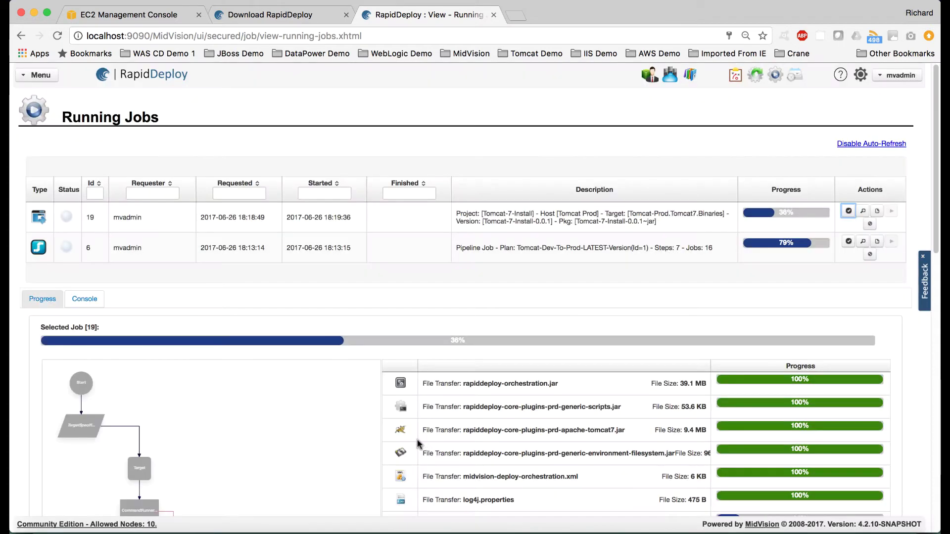
pyautogui.scroll(-3, 398, 477)
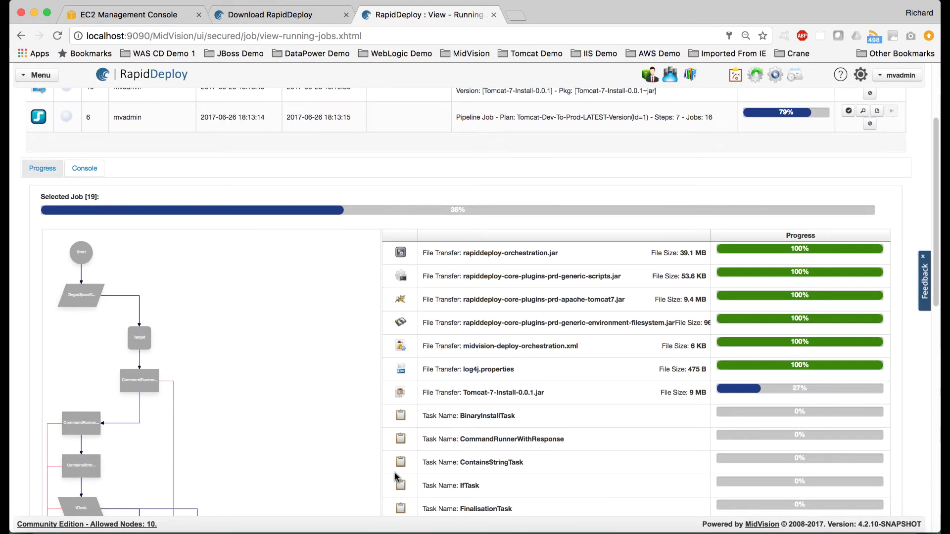
pyautogui.scroll(3, 398, 476)
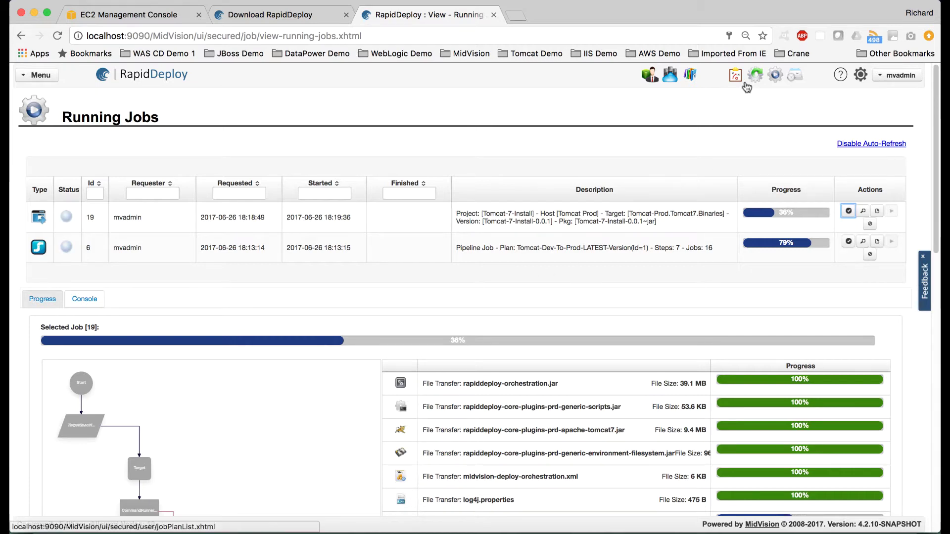
# Open the previous jobs, check the pipeline job history and return to the project job history.
pyautogui.click(756, 77)
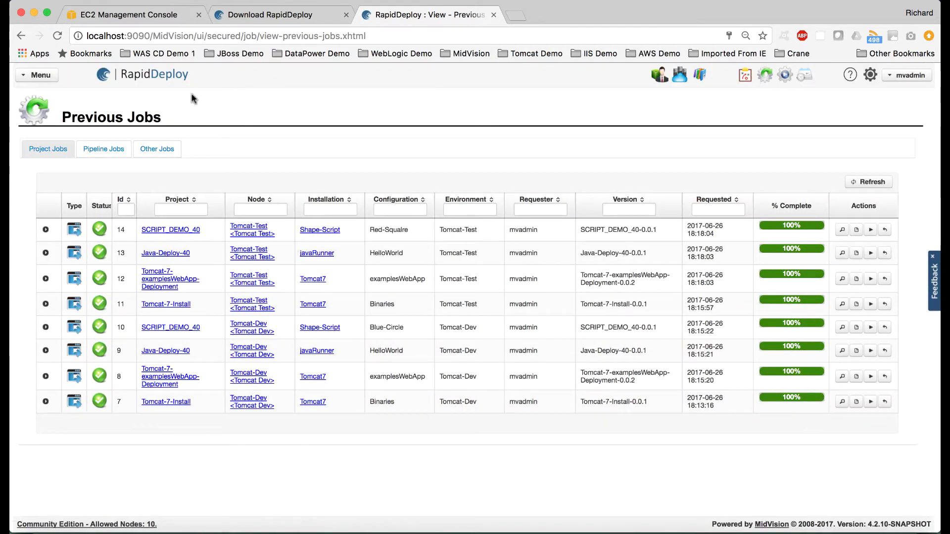
pyautogui.click(103, 146)
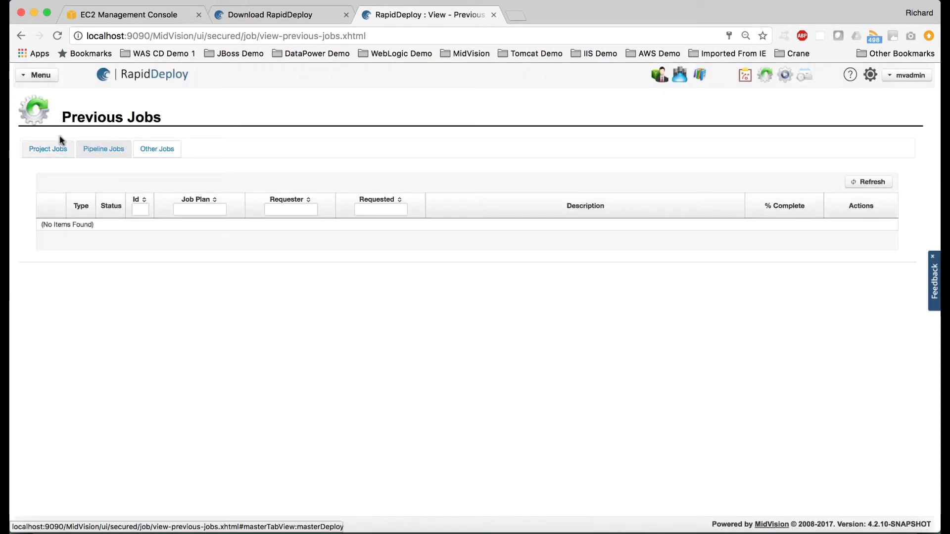
pyautogui.click(53, 147)
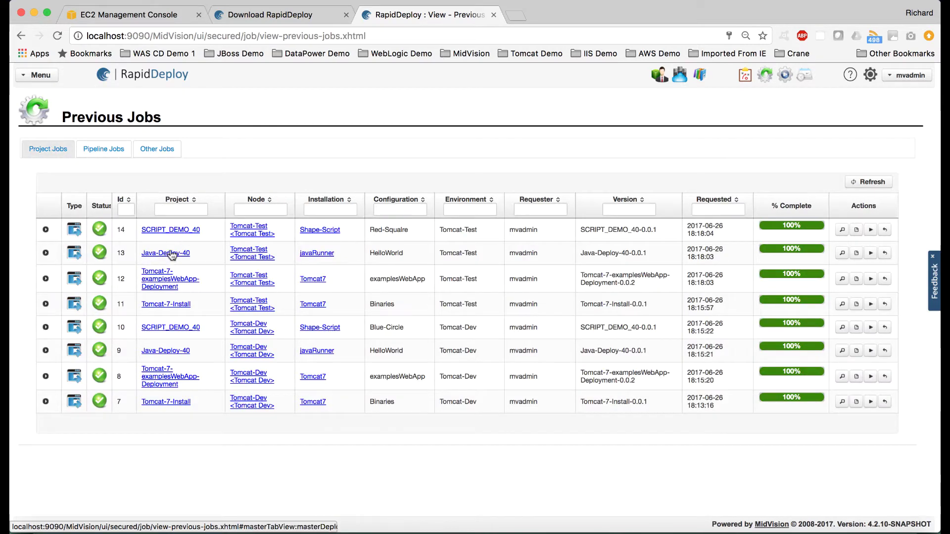
# Expand the completed SCRIPT_DEMO_40 job on Tomcat-Test and examine its flow diagram and task list.
pyautogui.click(46, 230)
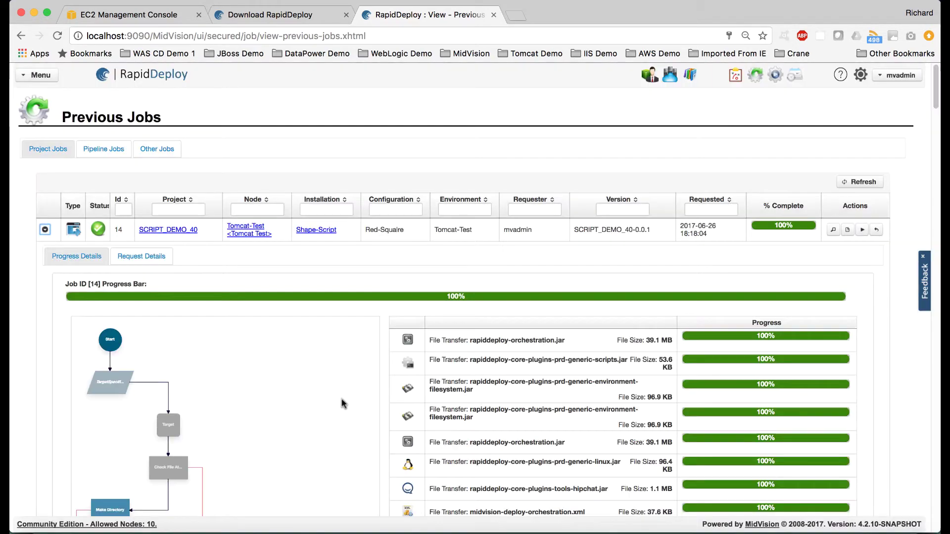
pyautogui.scroll(-7, 292, 432)
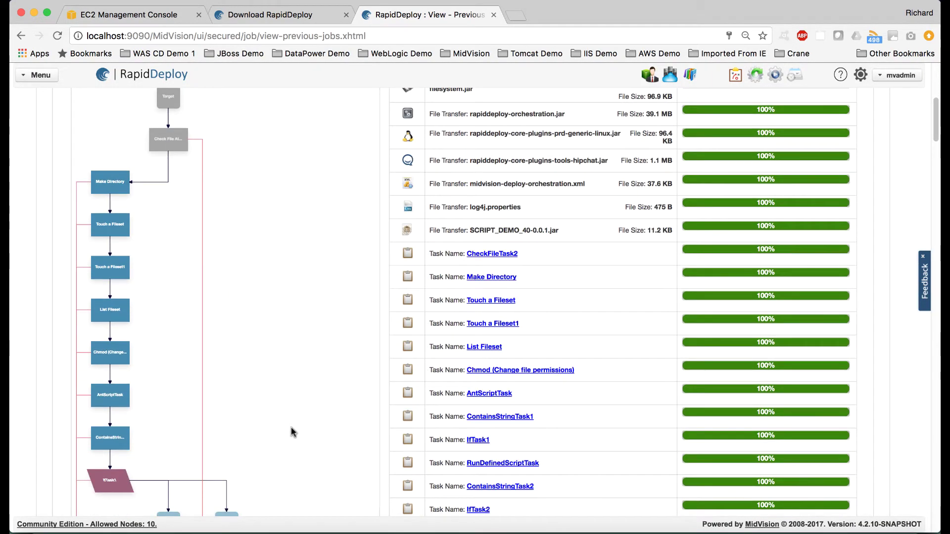
pyautogui.scroll(-10, 292, 432)
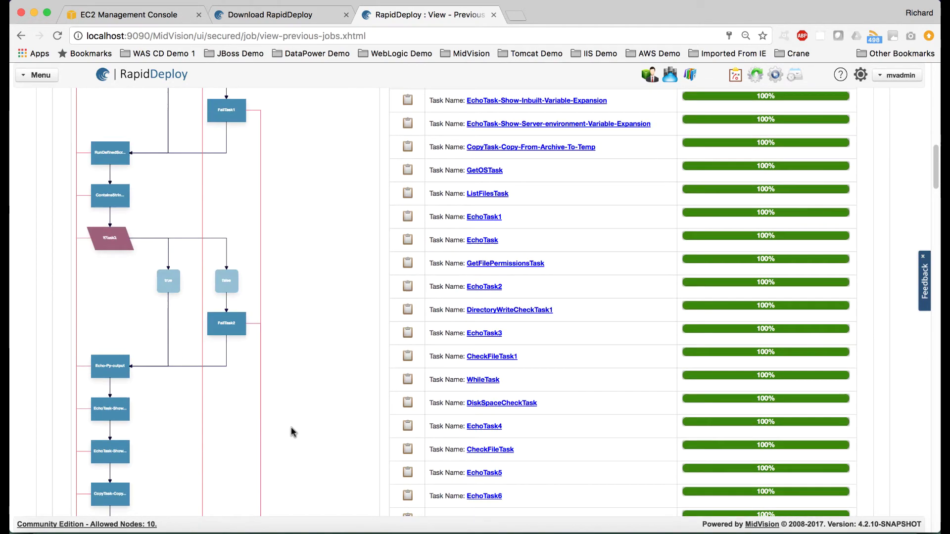
pyautogui.scroll(-12, 291, 428)
pyautogui.scroll(5, 292, 432)
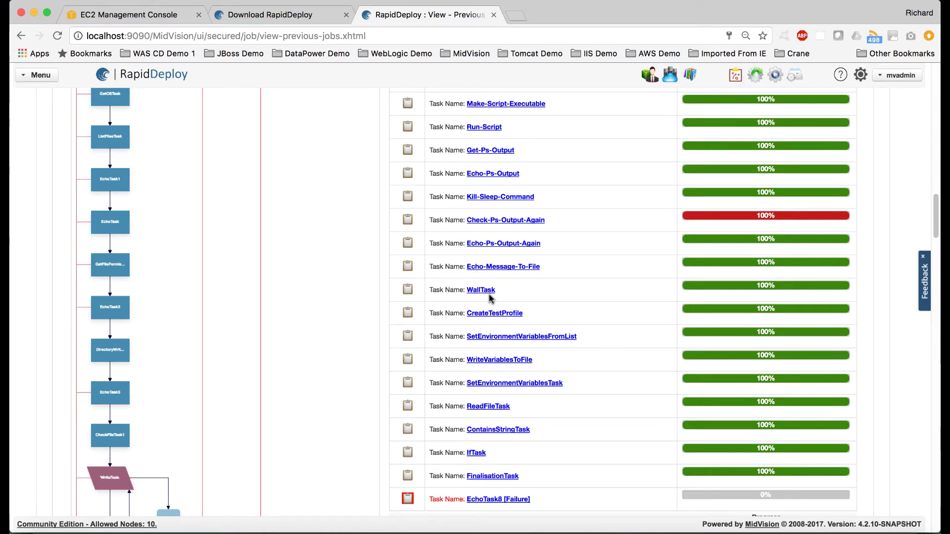
# View the output of the CreateTestProfile task, close it and return to the running jobs.
pyautogui.click(499, 313)
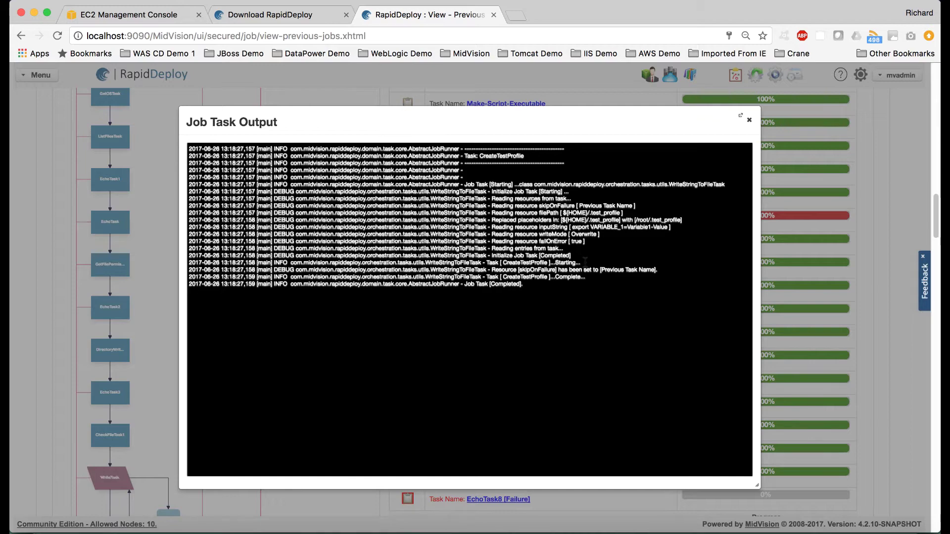
pyautogui.click(749, 121)
pyautogui.scroll(10, 551, 208)
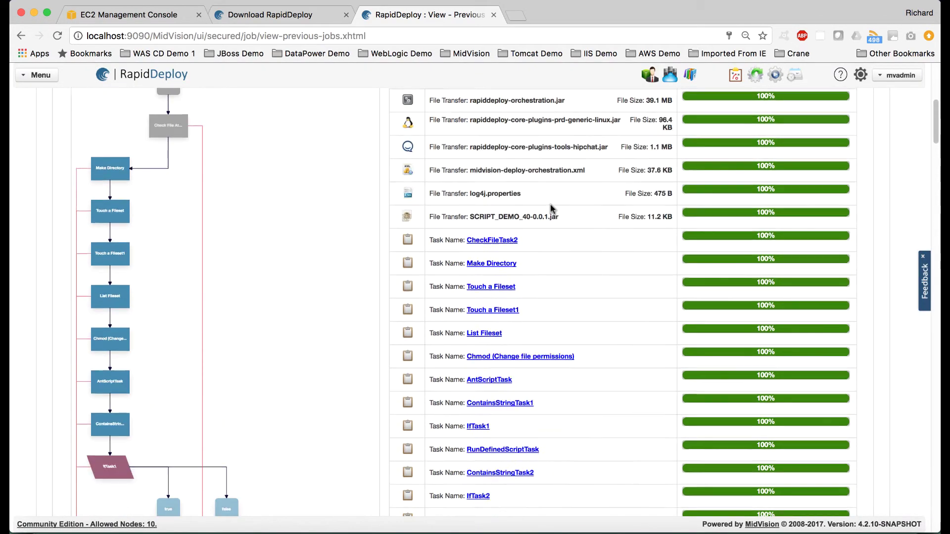
pyautogui.scroll(7, 551, 208)
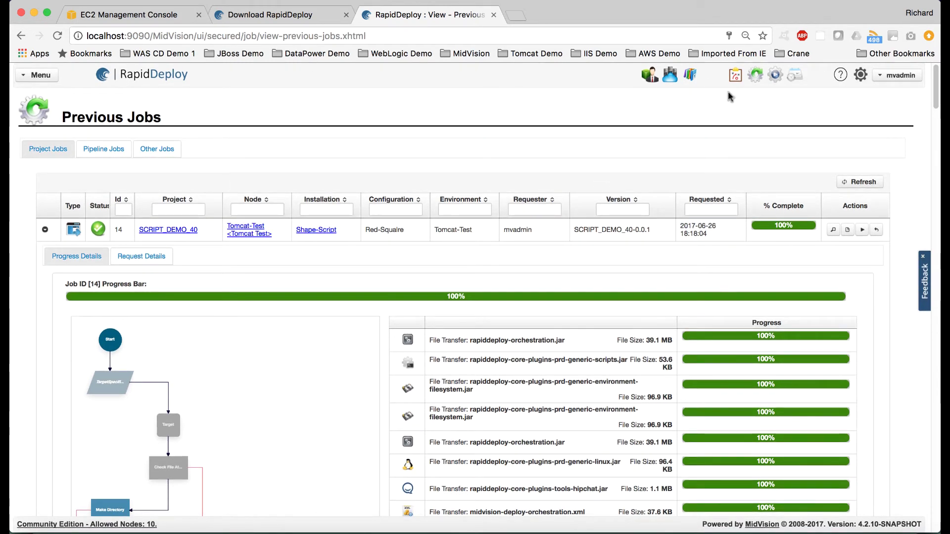
pyautogui.click(775, 75)
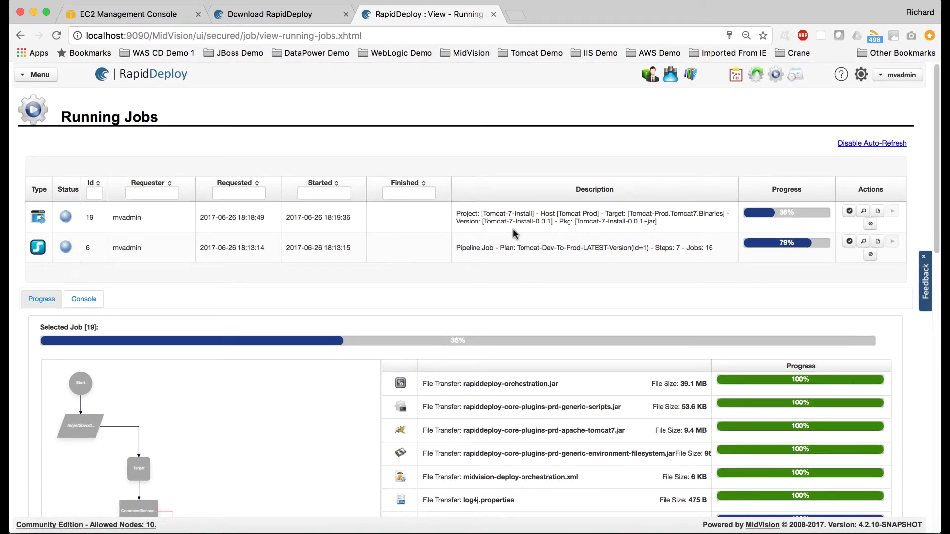
# Open the bookmarked examplesWebApp Dev page in a new browser tab and highlight the environment word in its heading.
pyautogui.click(516, 18)
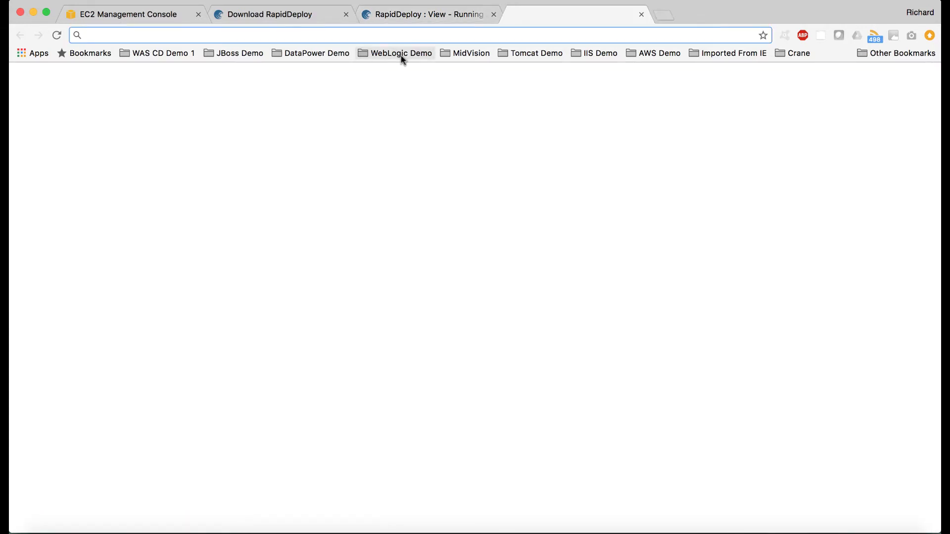
pyautogui.click(525, 55)
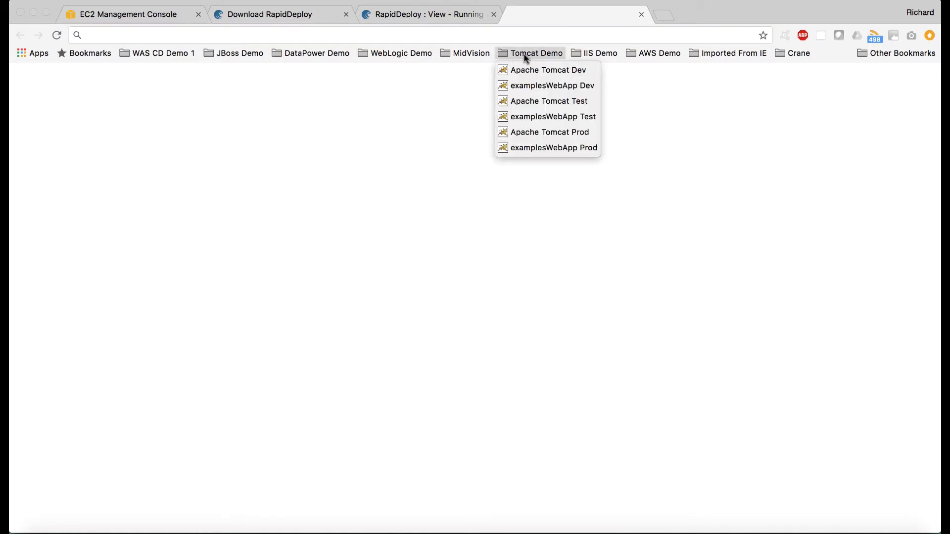
pyautogui.click(528, 86)
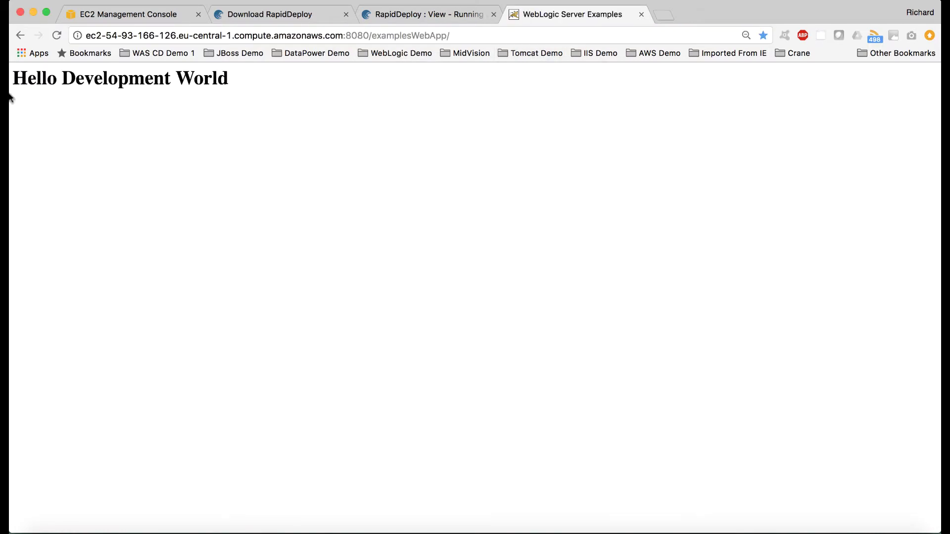
pyautogui.doubleClick(110, 82)
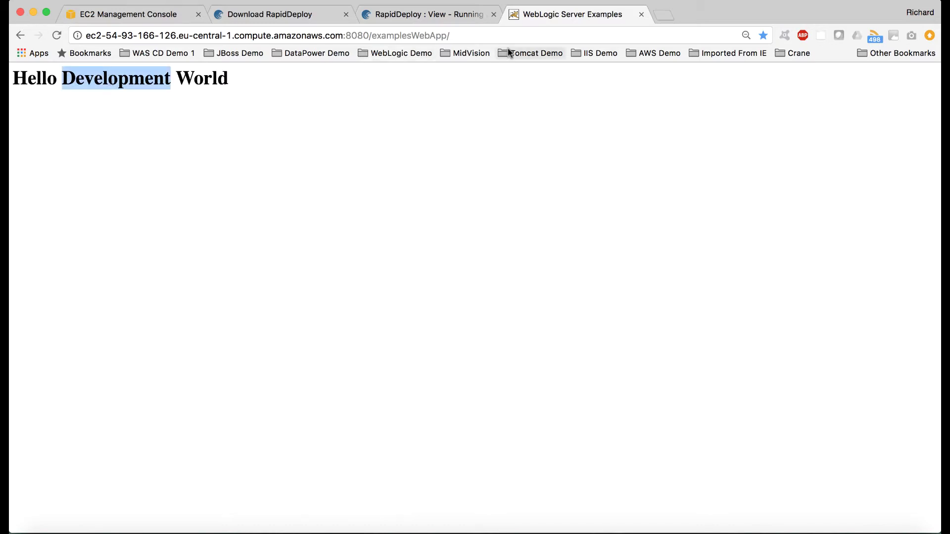
# Open the bookmarked examplesWebApp Test page and highlight the environment word in its heading.
pyautogui.click(533, 53)
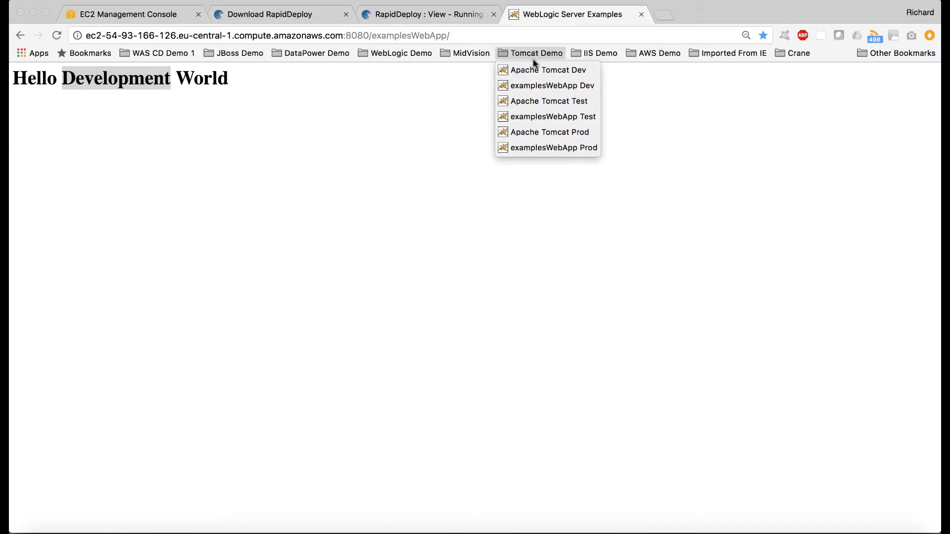
pyautogui.click(535, 117)
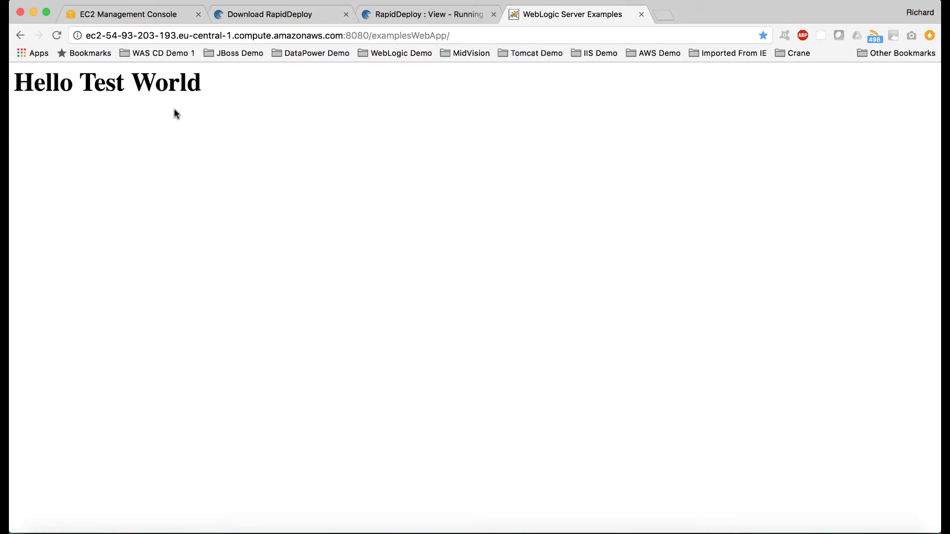
pyautogui.doubleClick(94, 83)
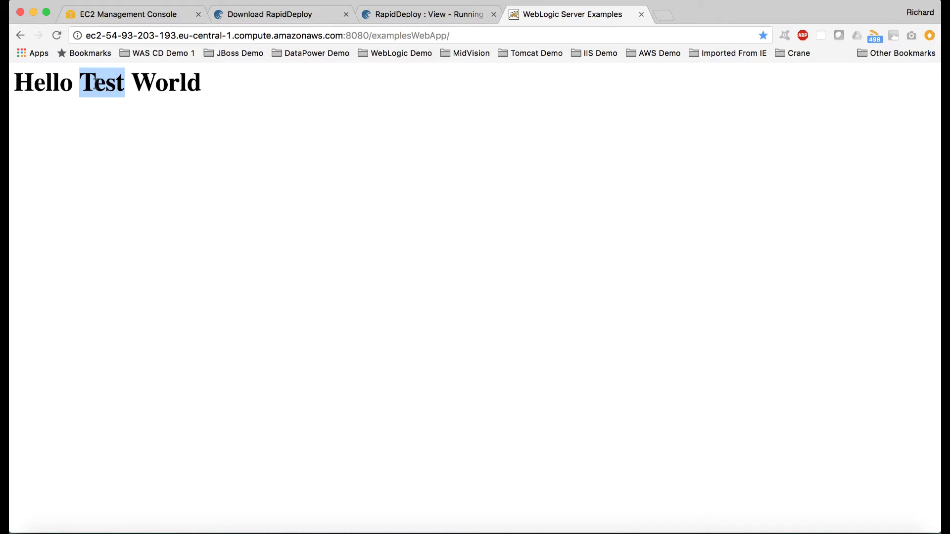
# Return to the RapidDeploy running jobs and follow the Tomcat-7-Install production job's transfers, tasks and flow diagram.
pyautogui.click(405, 14)
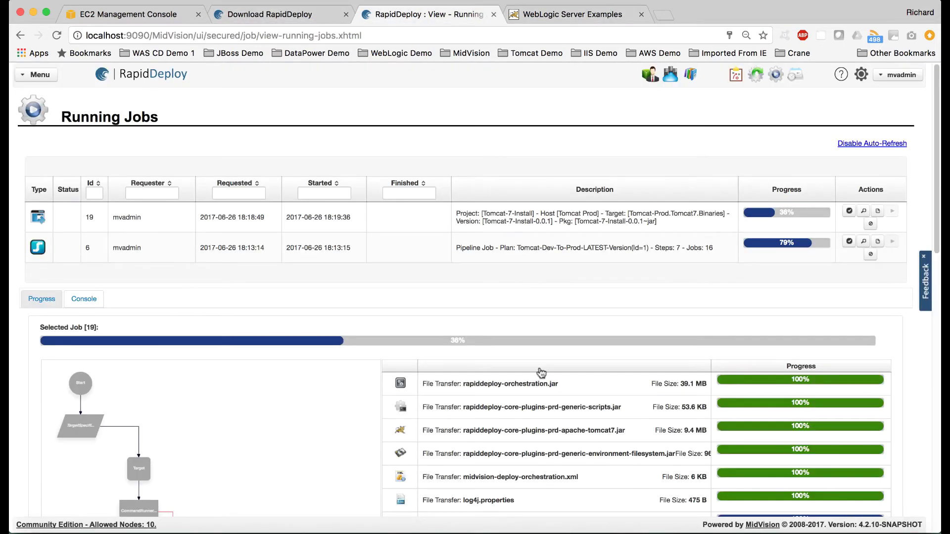
pyautogui.scroll(-5, 526, 378)
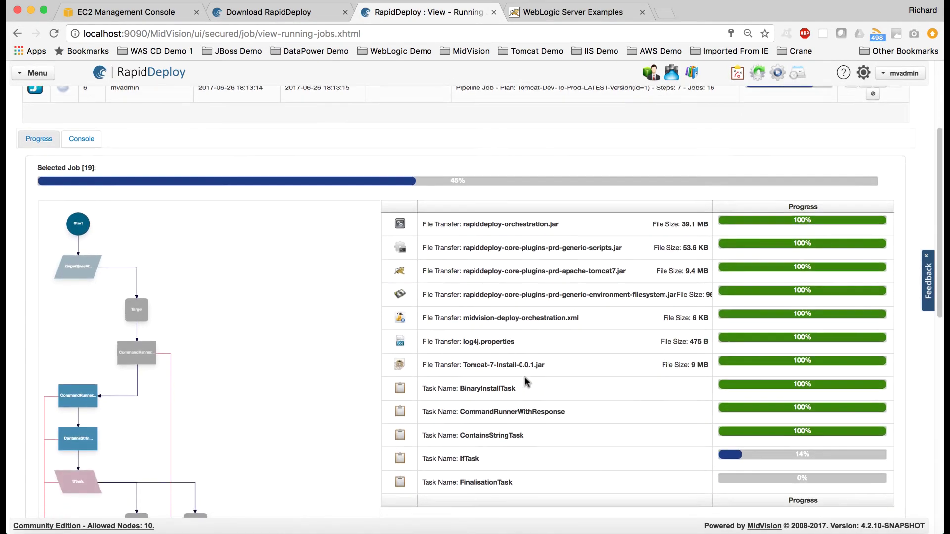
pyautogui.scroll(-1, 525, 380)
pyautogui.scroll(-2, 526, 380)
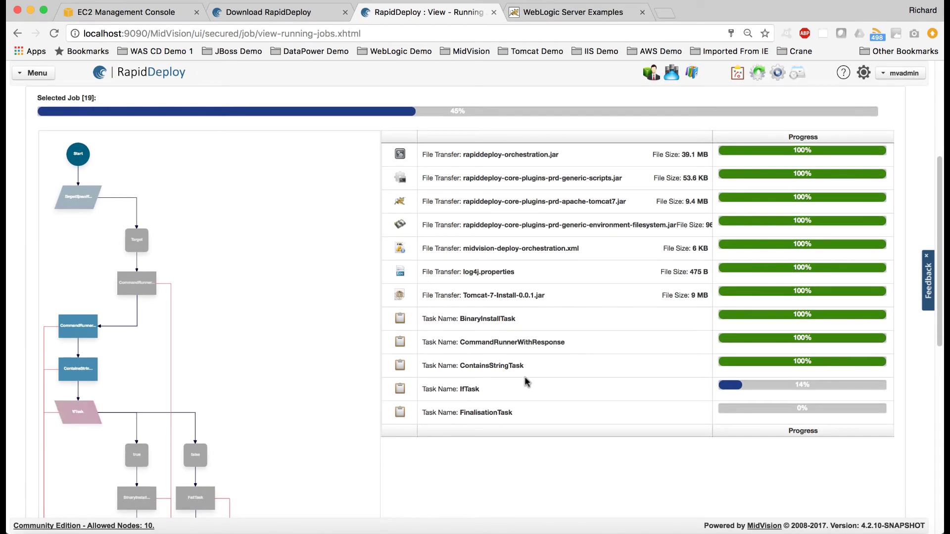
pyautogui.scroll(-1, 525, 380)
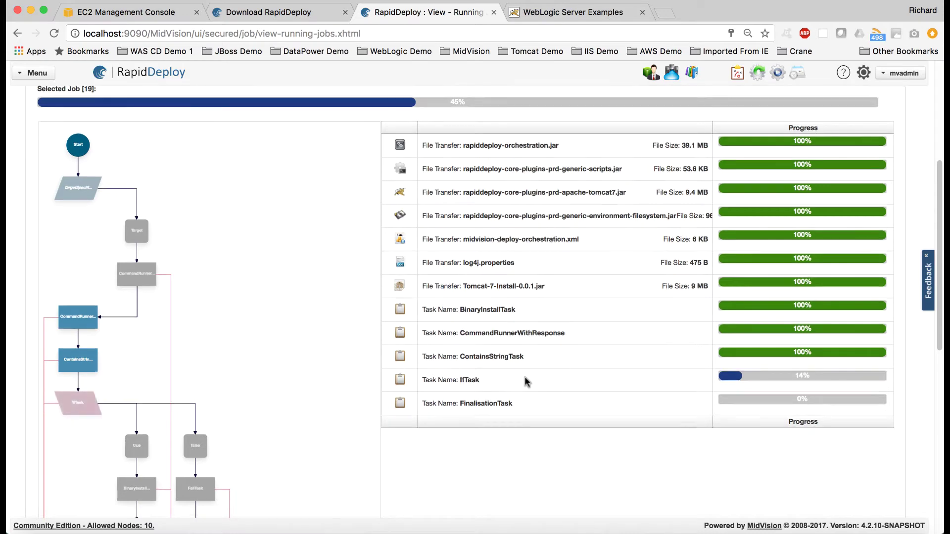
pyautogui.scroll(5, 526, 381)
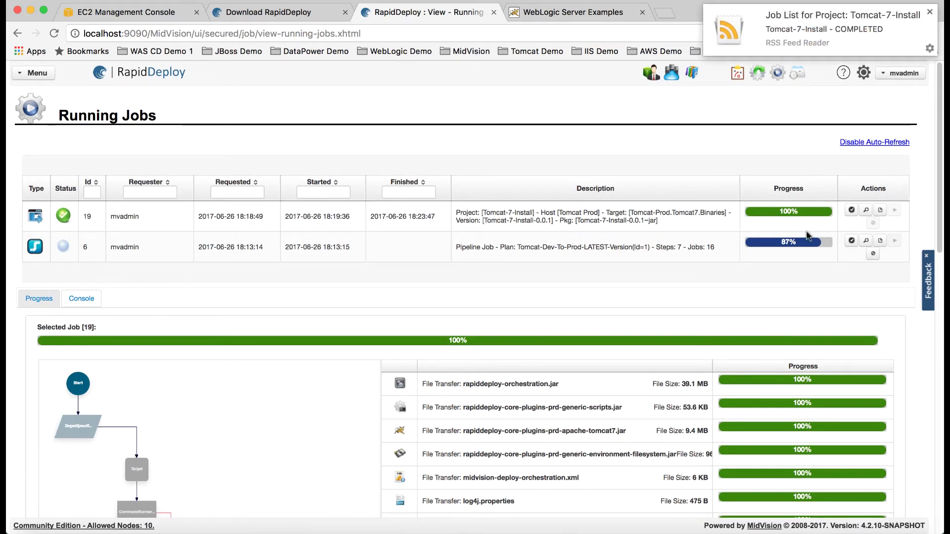
# Show the pipeline job's progress diagram through to its final Tomcat-Prod deployments and refresh the running jobs page.
pyautogui.click(851, 242)
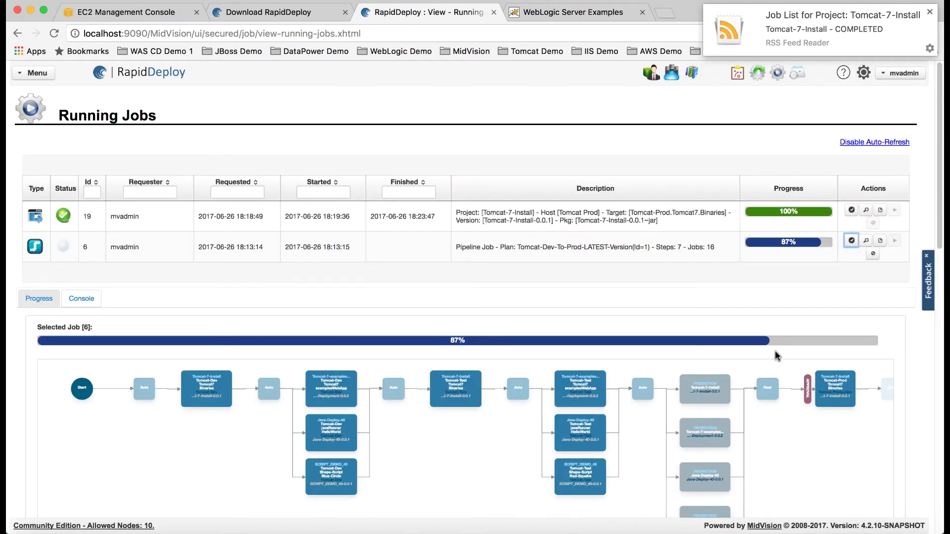
pyautogui.hscroll(5, 796, 384)
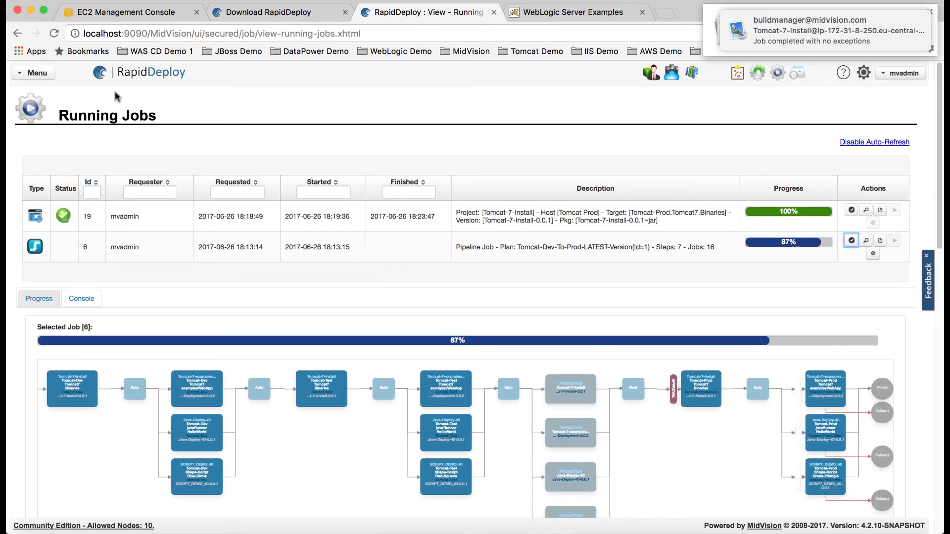
pyautogui.click(51, 33)
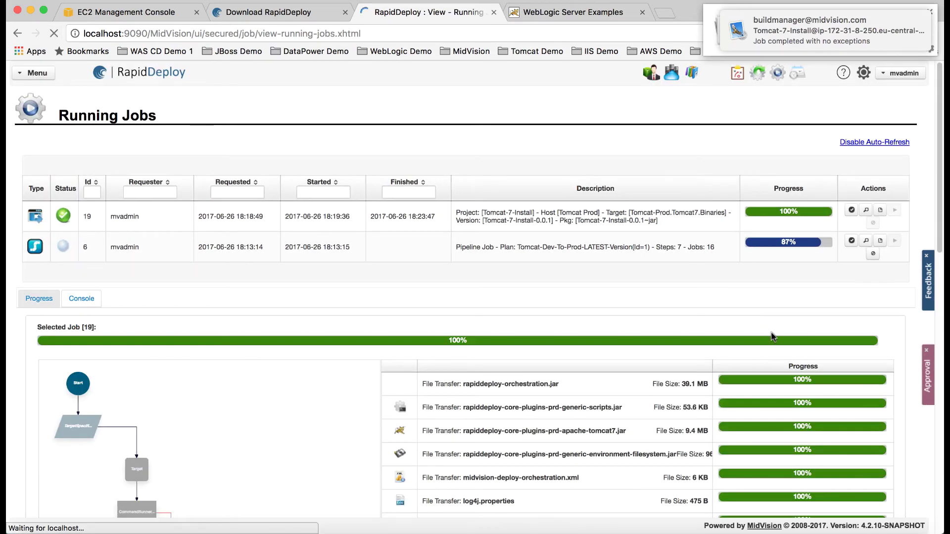
# Open the pending approvals and approve the SCRIPT_DEMO_40 deployment to Tomcat Prod, giving "Approved" as the reason.
pyautogui.click(934, 388)
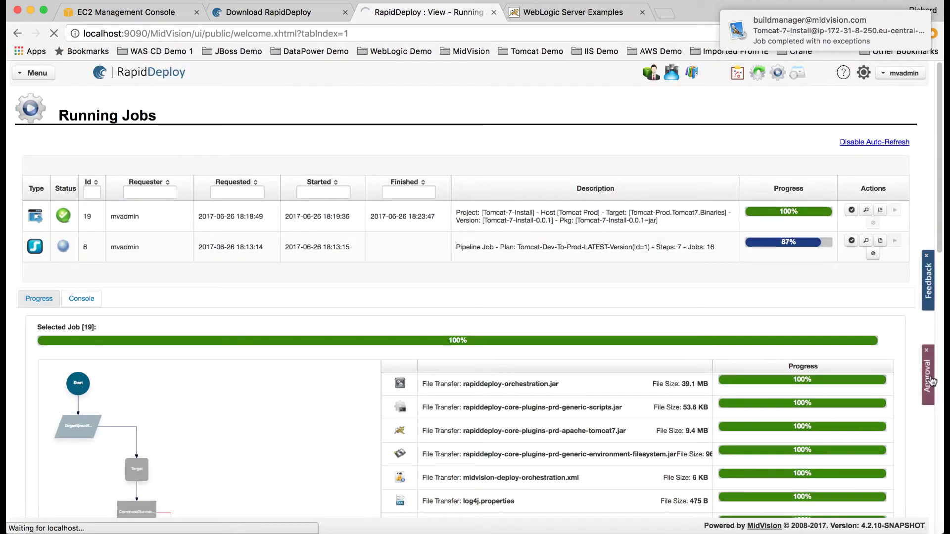
pyautogui.click(852, 277)
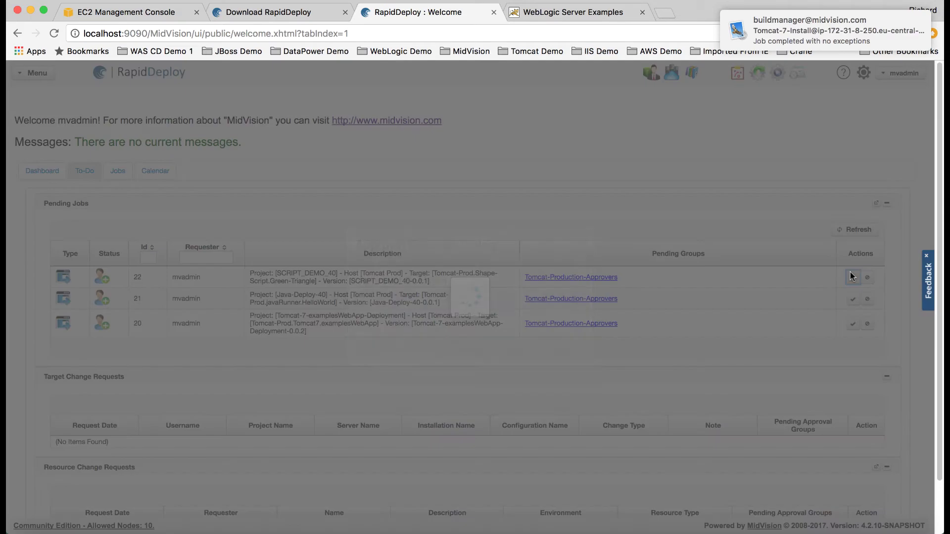
pyautogui.write('Approved')
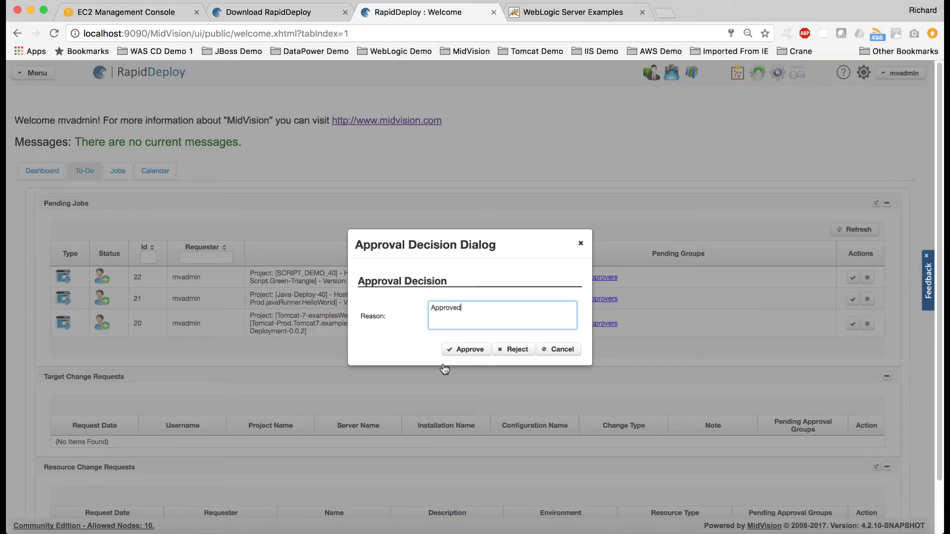
pyautogui.click(467, 349)
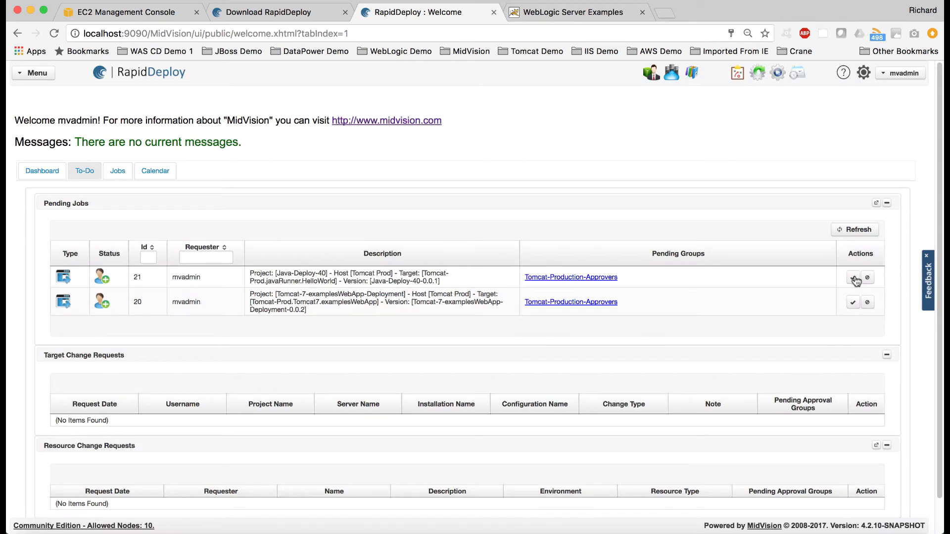
# Approve the Java-Deploy-40 and Tomcat-7-examplesWebApp-Deployment jobs for Tomcat Prod, keeping "Approved" as the reason for each.
pyautogui.click(853, 278)
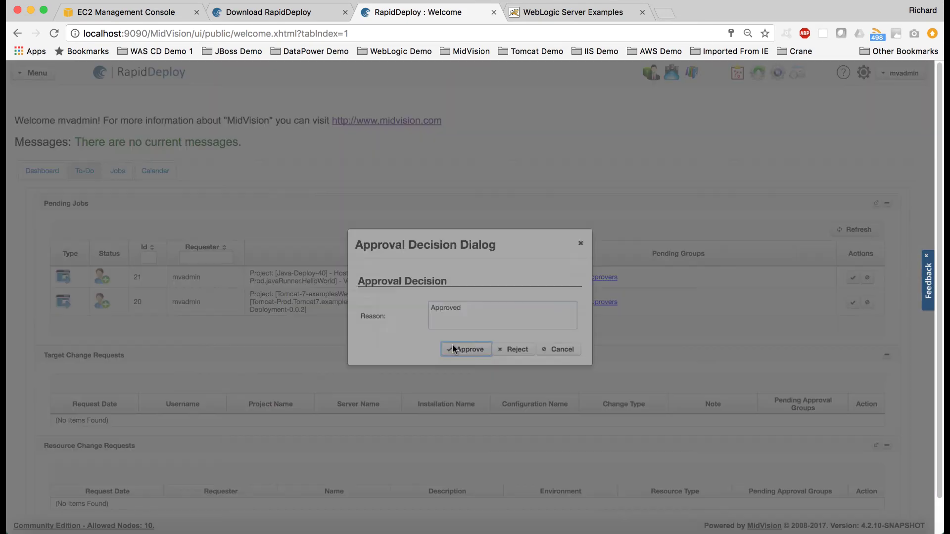
pyautogui.click(452, 344)
pyautogui.click(853, 281)
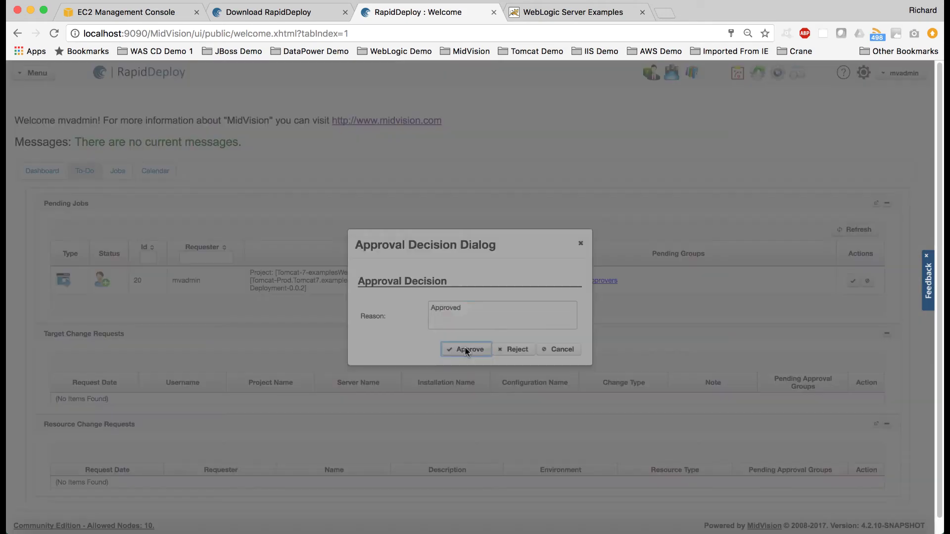
pyautogui.click(466, 349)
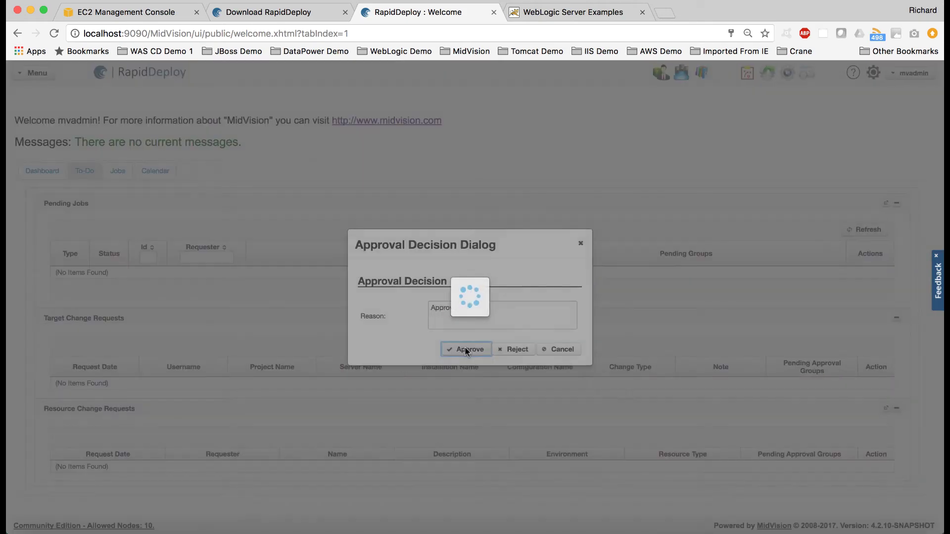
# Open the running jobs and follow the Java-Deploy-40 production job's progress through to the end of the pipeline.
pyautogui.click(787, 73)
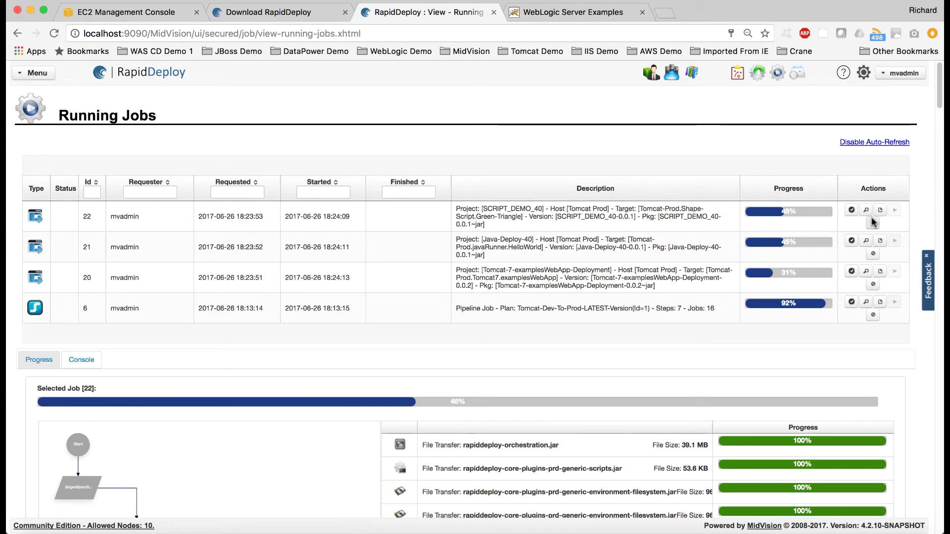
pyautogui.click(851, 240)
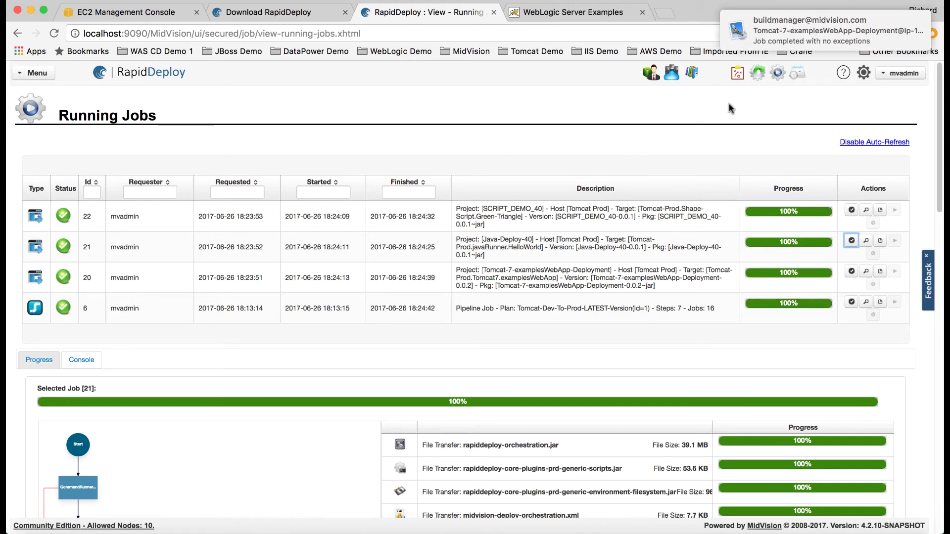
# Open the previous pipeline jobs, expand the Tomcat-Dev-To-Prod-LATEST-Version job and review its flow diagram and job list through to the Tomcat-Prod deployments.
pyautogui.click(767, 76)
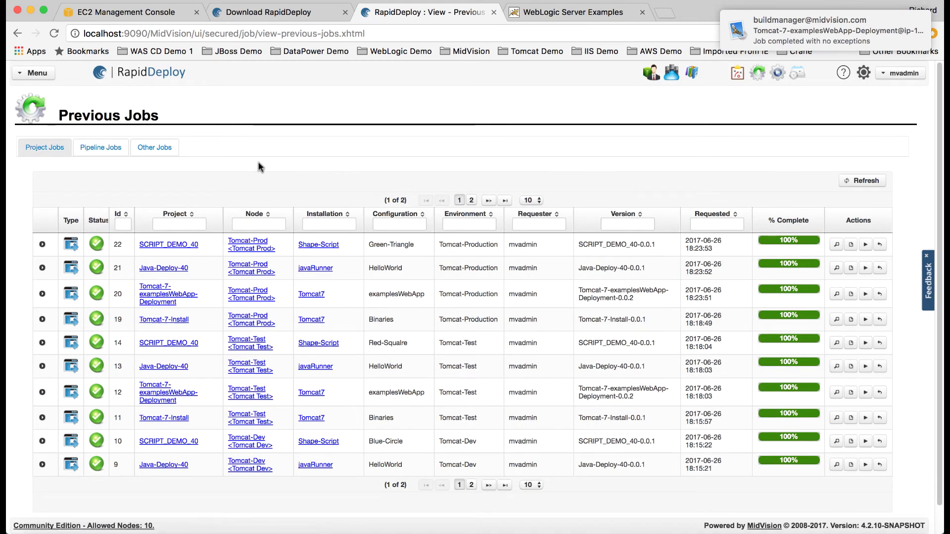
pyautogui.click(103, 151)
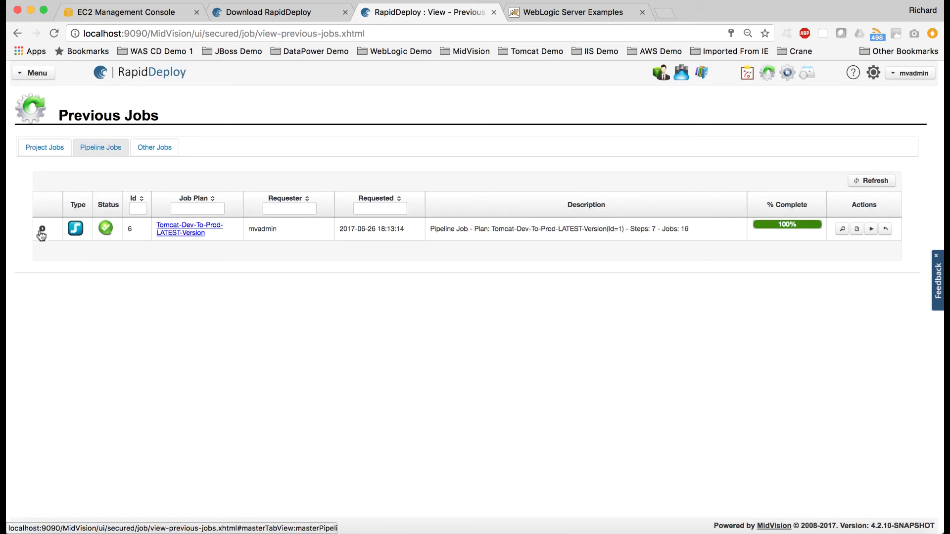
pyautogui.click(42, 229)
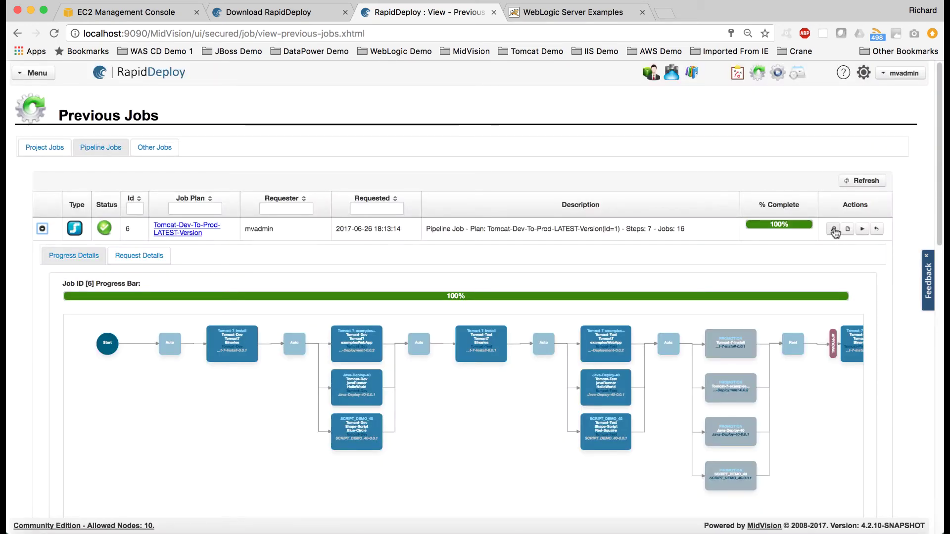
pyautogui.scroll(-3, 676, 423)
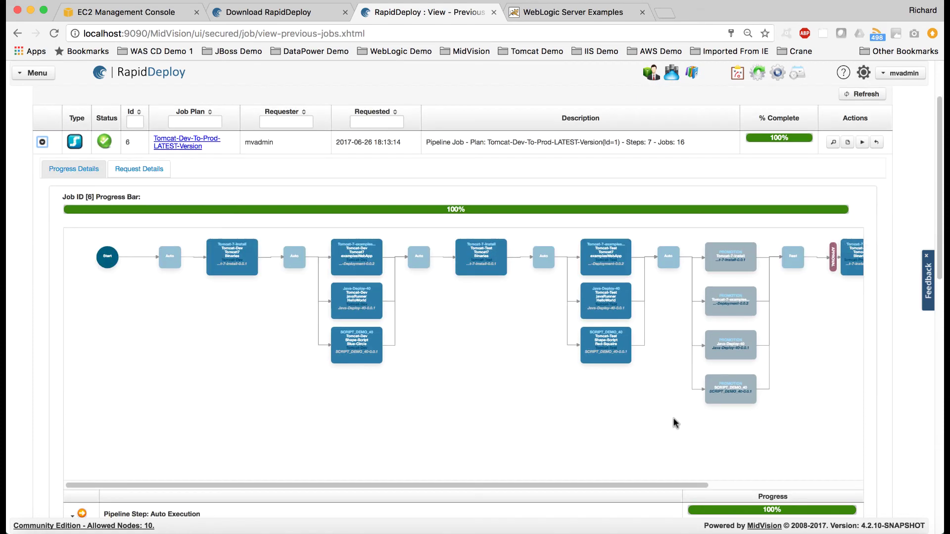
pyautogui.scroll(-12, 675, 424)
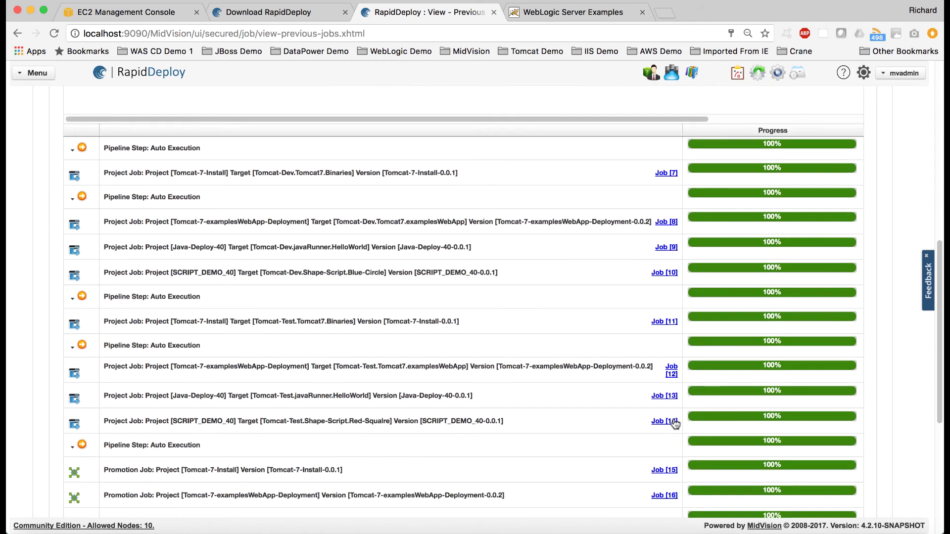
pyautogui.scroll(-3, 676, 424)
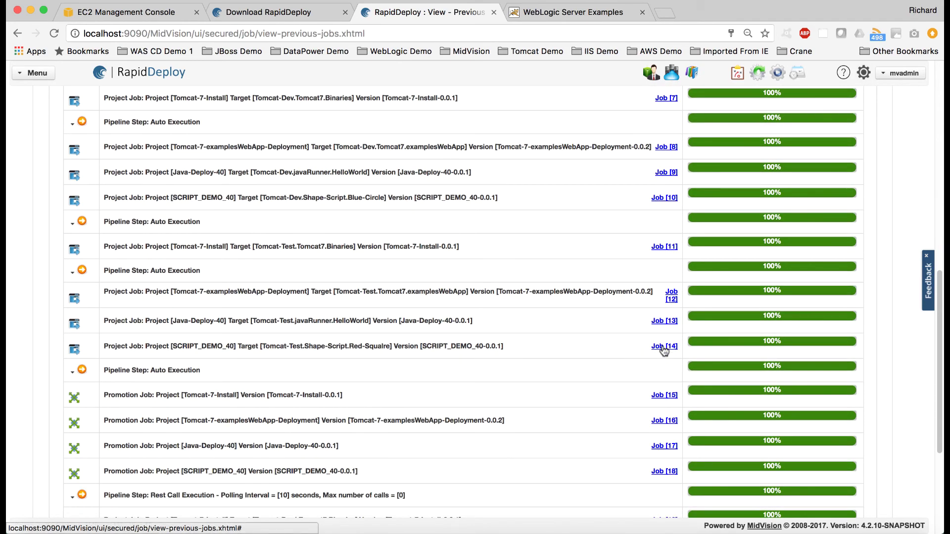
pyautogui.scroll(-7, 663, 351)
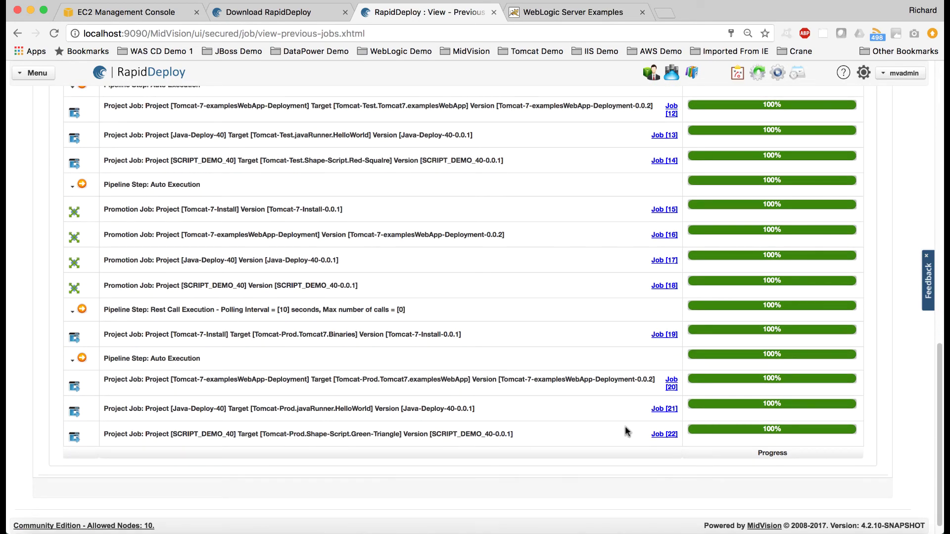
# Open the SCRIPT_DEMO_40 Green-Triangle production job from the pipeline list and look through its executed tasks.
pyautogui.click(663, 434)
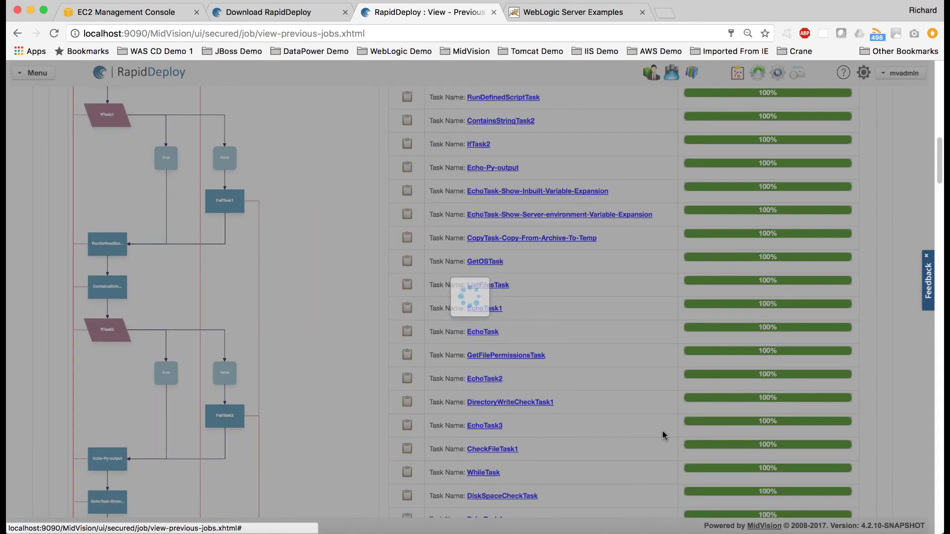
pyautogui.scroll(-5, 589, 394)
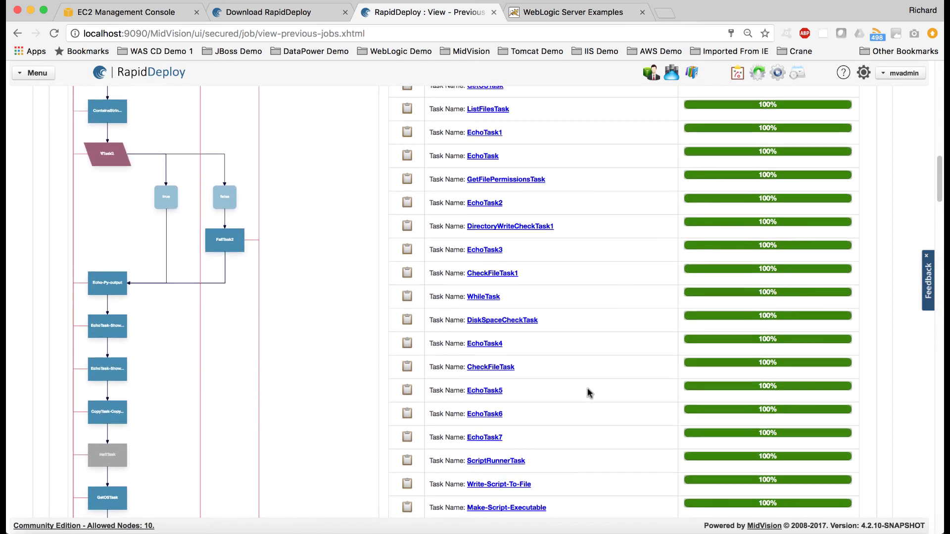
pyautogui.scroll(3, 589, 394)
pyautogui.scroll(-5, 589, 393)
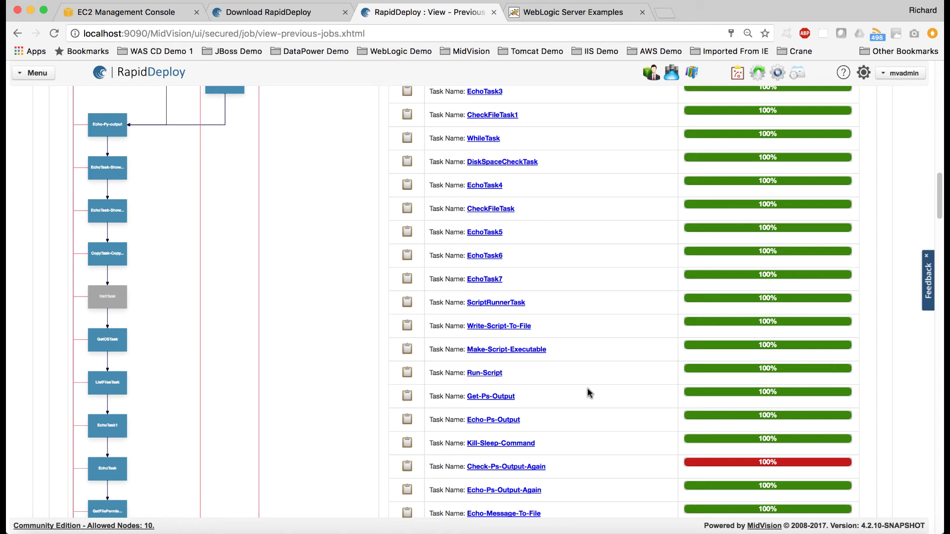
pyautogui.scroll(2, 588, 393)
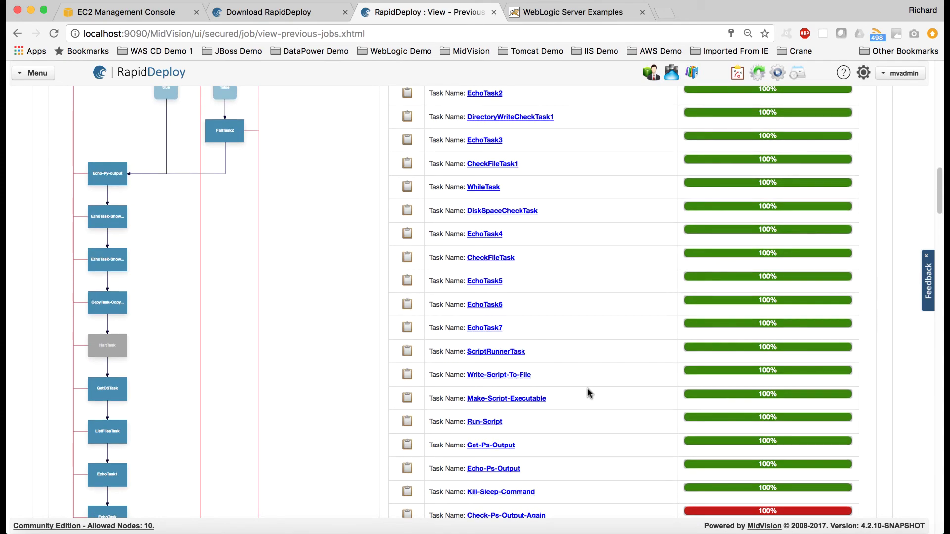
# Open the ScriptRunnerTask output, read through to the script's environment variables, highlight the MV_COLOUR value and close the output.
pyautogui.click(498, 352)
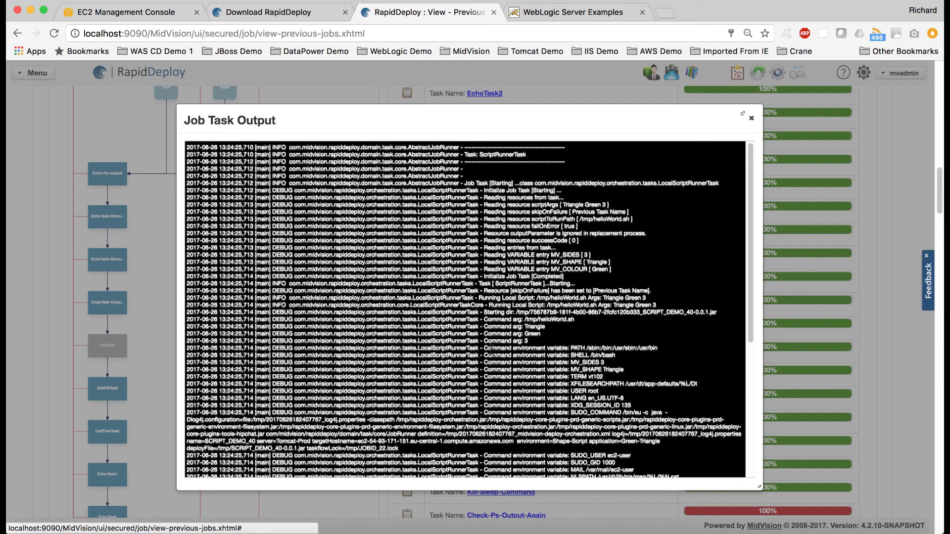
pyautogui.scroll(-2, 491, 353)
pyautogui.scroll(-8, 491, 352)
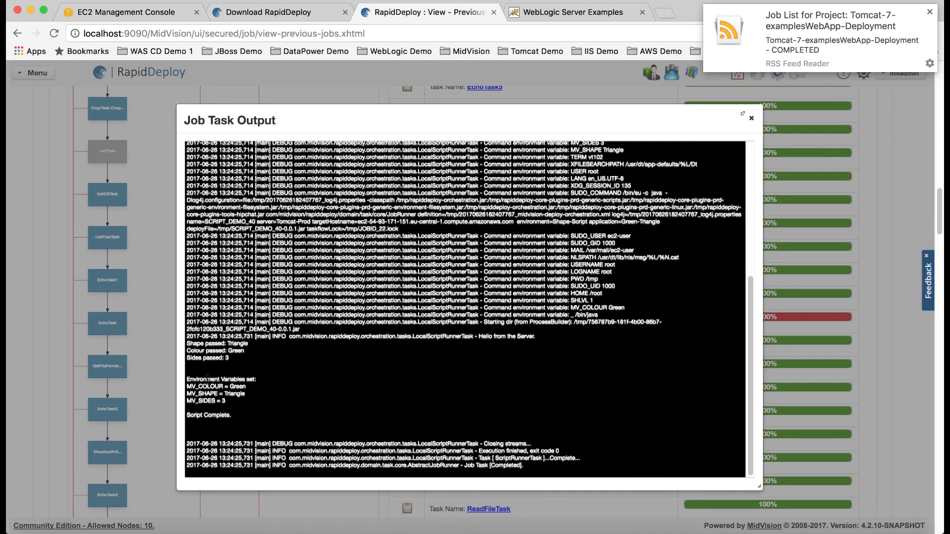
pyautogui.doubleClick(232, 387)
pyautogui.click(751, 119)
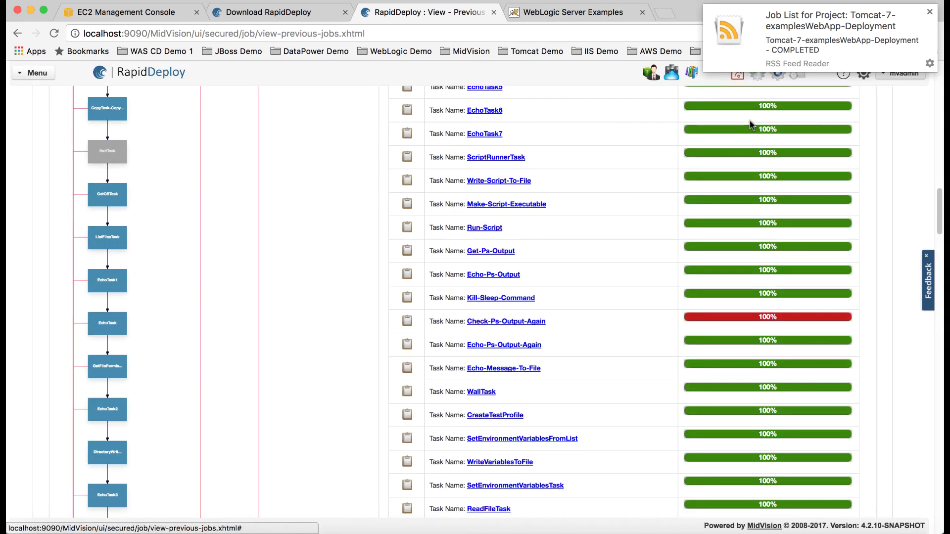